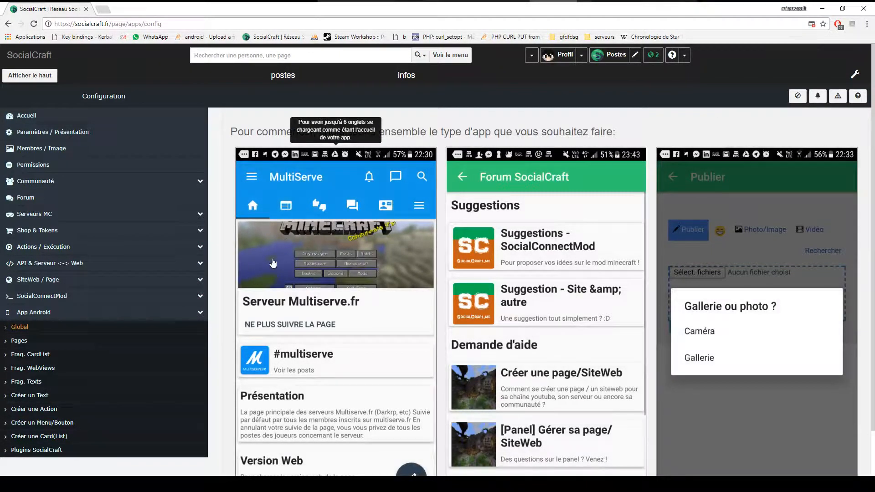
# Switch to the Android emulator and examine the page shortcuts in the SocialCraft app's side menu.
pyautogui.scroll(-1, 272, 263)
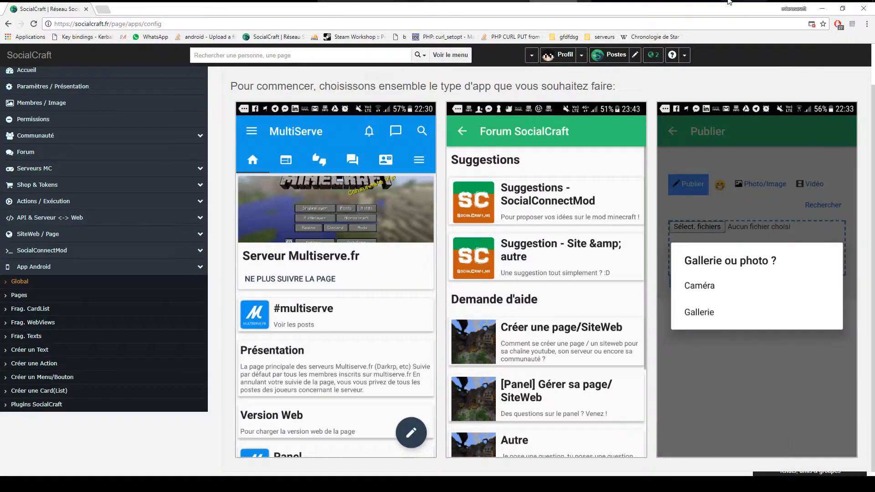
pyautogui.click(729, 1)
pyautogui.click(610, 137)
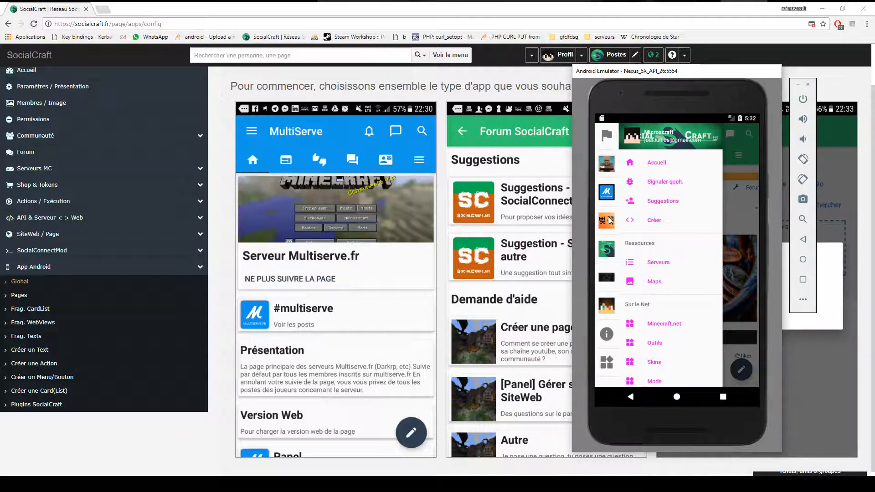
pyautogui.click(733, 142)
pyautogui.click(606, 135)
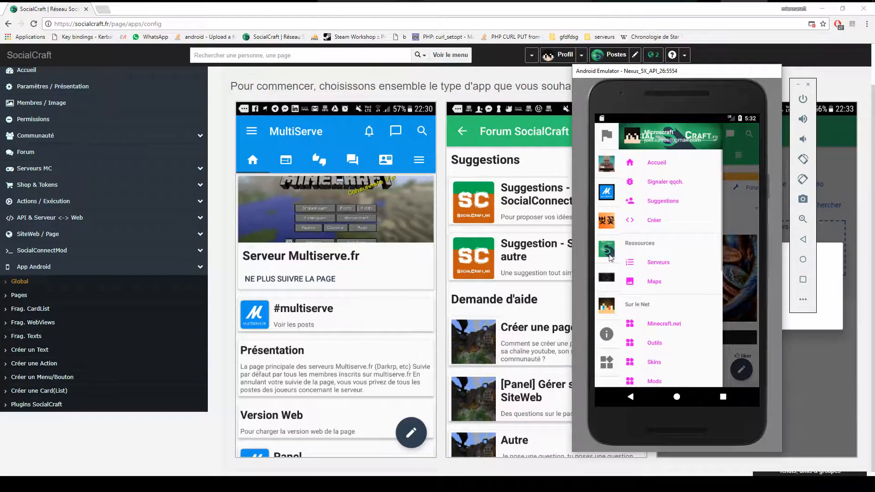
# Return to the emulator's home screen, launch Widget Preview and choose the SocialCraft widget.
pyautogui.click(678, 398)
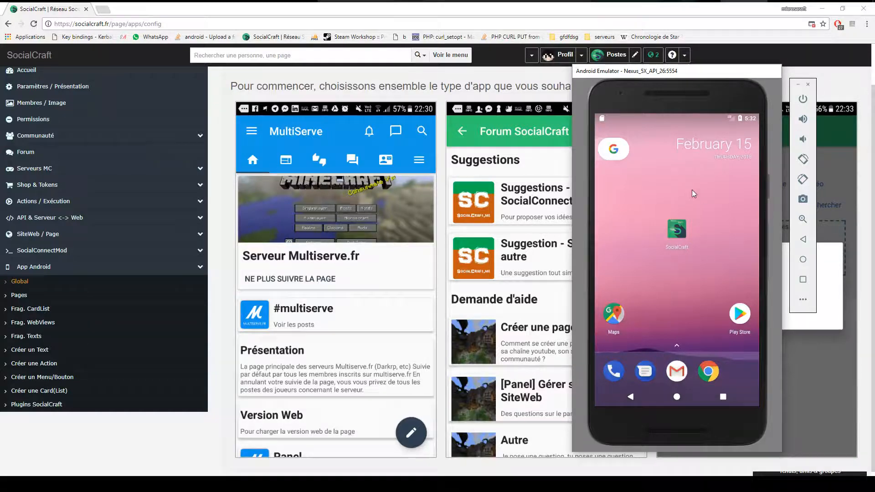
pyautogui.moveTo(674, 340); pyautogui.dragTo(668, 201)
pyautogui.click(615, 169)
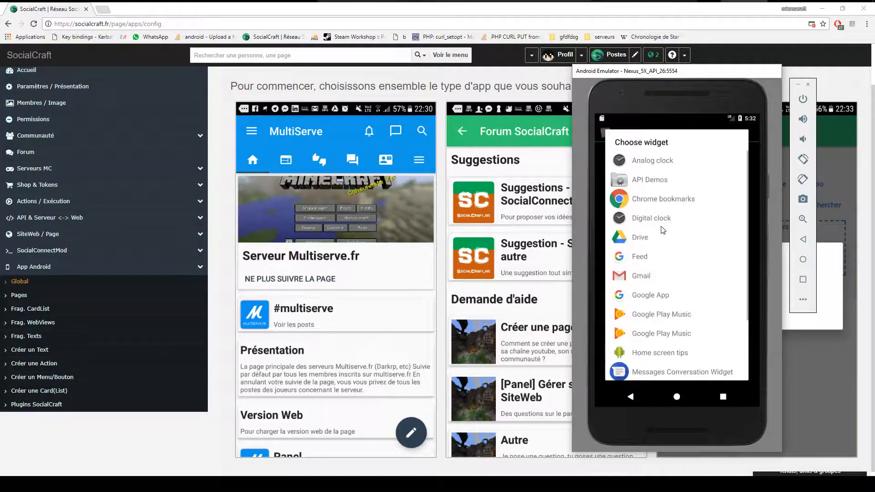
pyautogui.moveTo(676, 307); pyautogui.dragTo(671, 163)
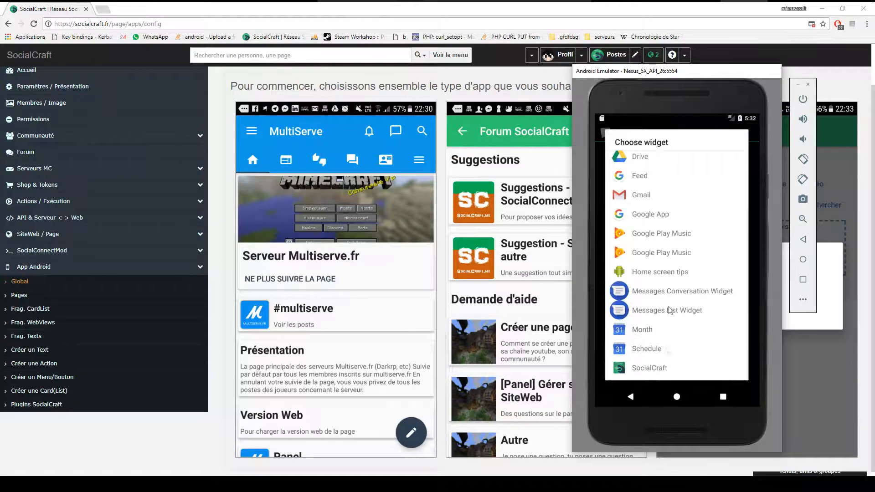
pyautogui.click(636, 366)
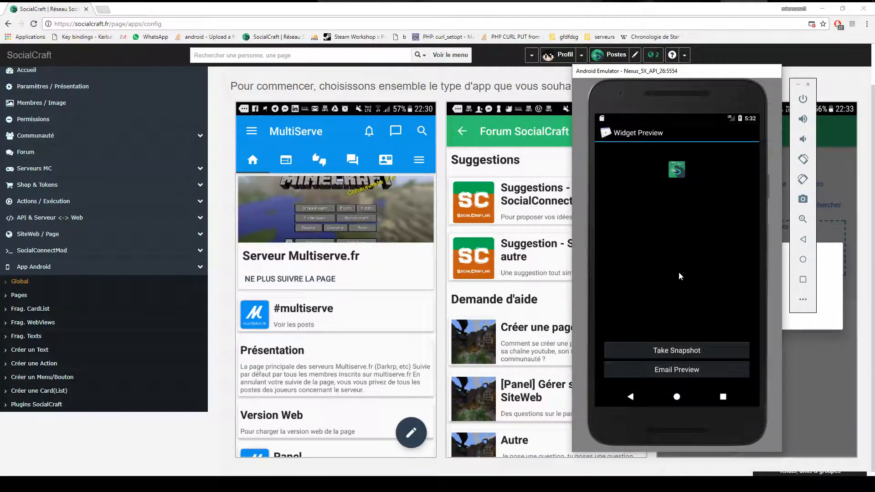
# Configure the SocialCraft widget for the Applications page and return to the widget preview.
pyautogui.moveTo(670, 337); pyautogui.dragTo(667, 210)
pyautogui.moveTo(653, 350); pyautogui.dragTo(645, 209)
pyautogui.moveTo(644, 244); pyautogui.dragTo(647, 220)
pyautogui.moveTo(655, 309); pyautogui.dragTo(658, 183)
pyautogui.moveTo(647, 344)
pyautogui.mouseDown()
pyautogui.moveTo(640, 232)
pyautogui.moveTo(635, 348)
pyautogui.mouseUp()
pyautogui.moveTo(628, 225); pyautogui.dragTo(628, 361)
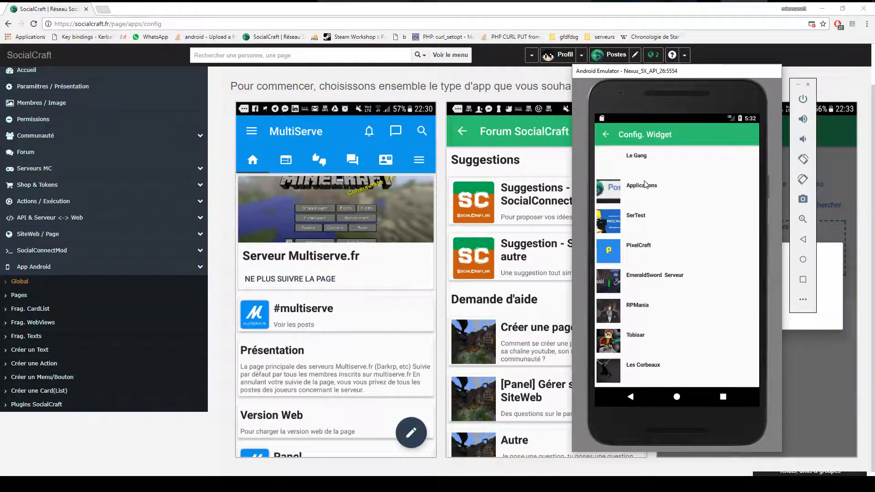
pyautogui.click(645, 185)
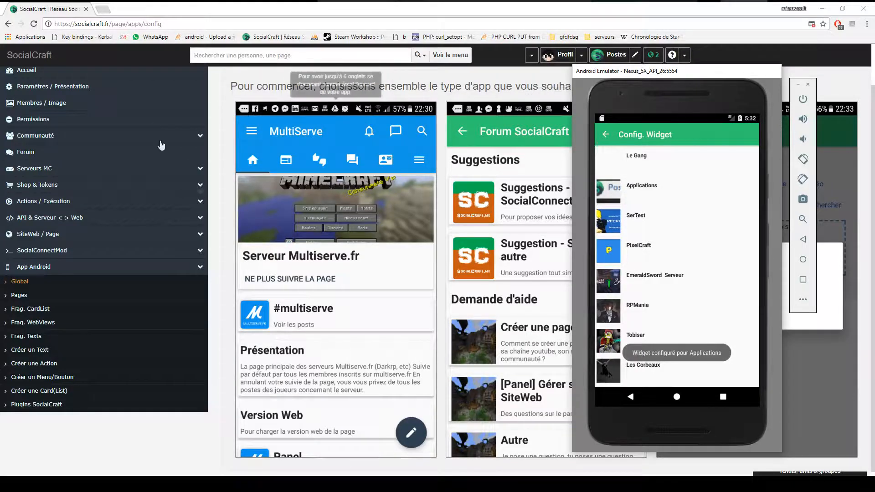
pyautogui.click(638, 398)
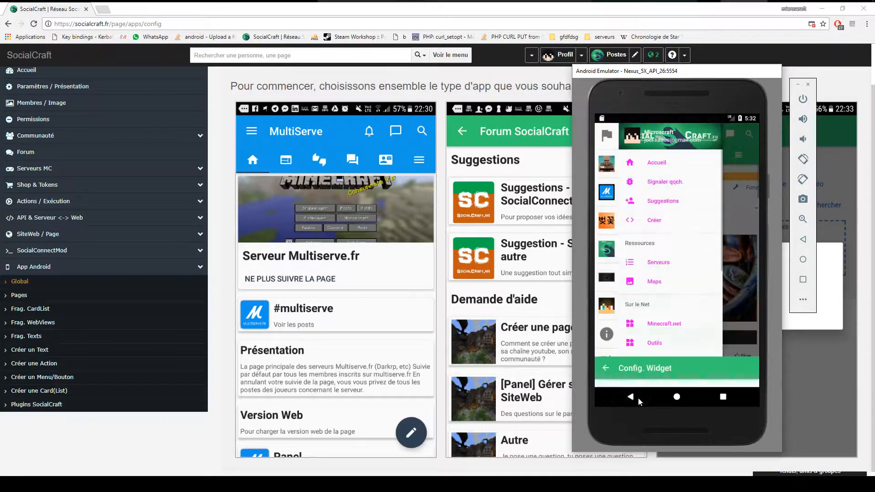
pyautogui.click(638, 398)
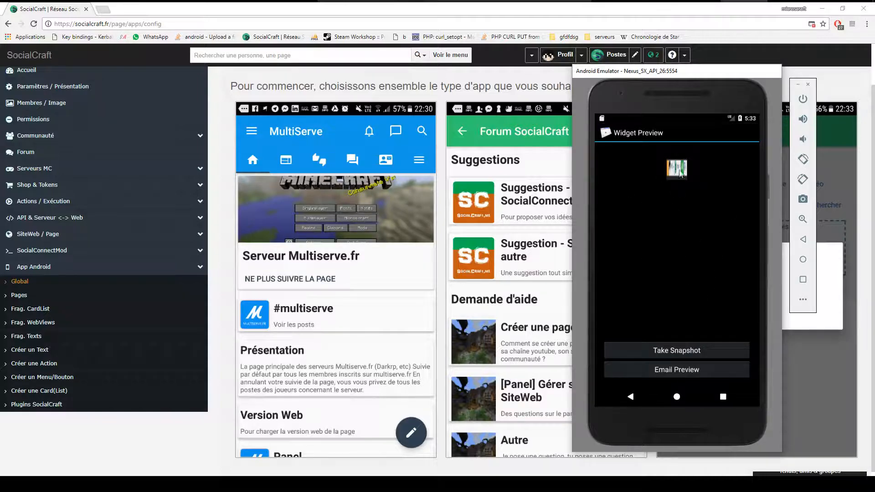
# Launch the Applications page from its widget and look at both of its tabs.
pyautogui.click(682, 170)
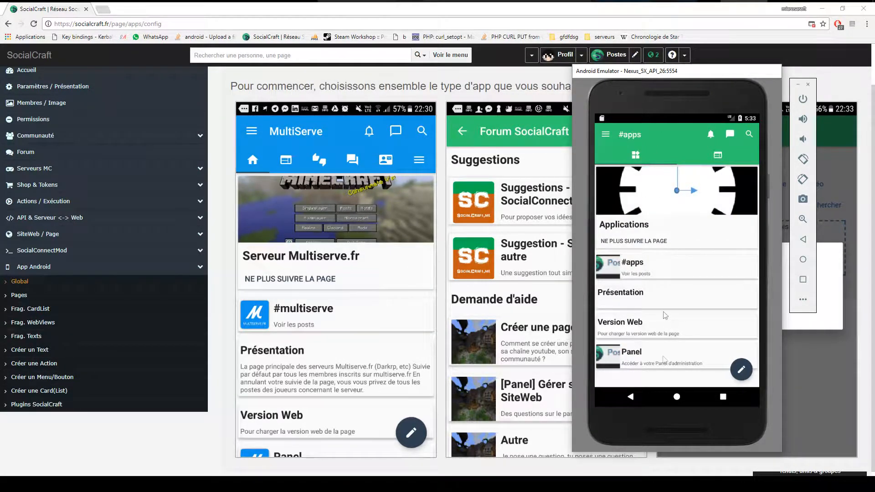
pyautogui.click(718, 155)
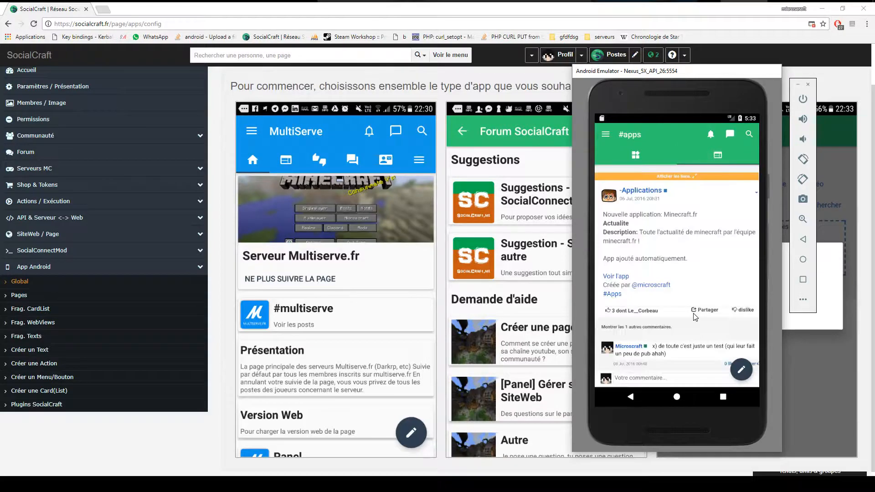
pyautogui.click(634, 154)
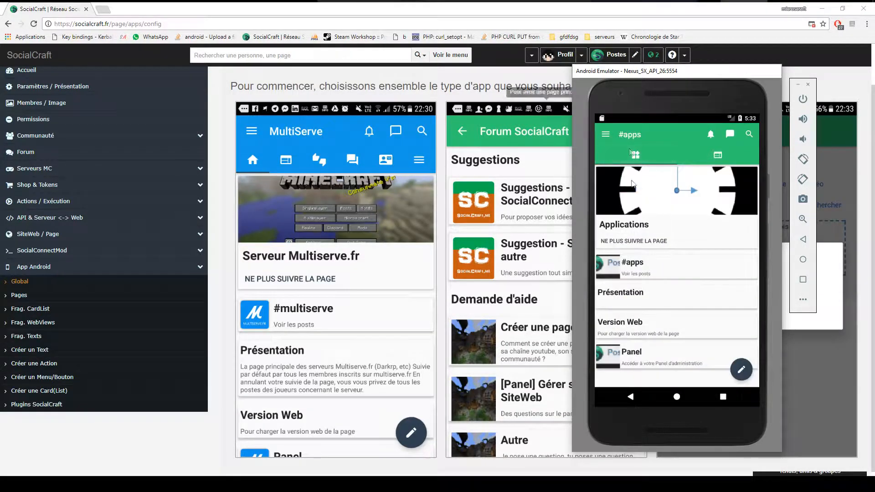
# Choose the app type with up to 6 home tabs and show the available menus for the tab icons.
pyautogui.click(359, 200)
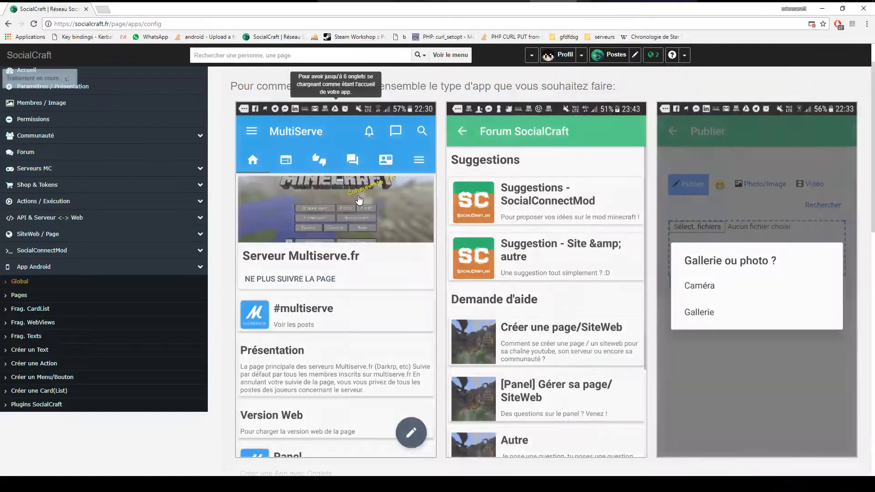
pyautogui.scroll(1, 408, 275)
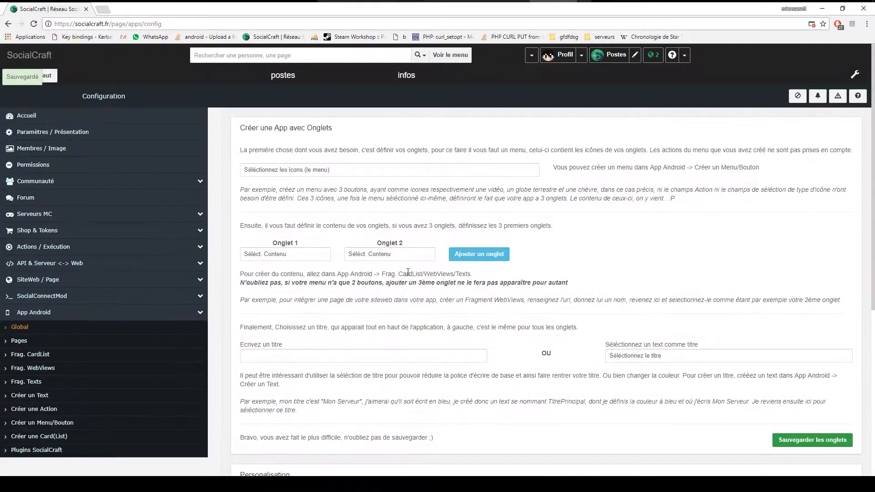
pyautogui.click(322, 176)
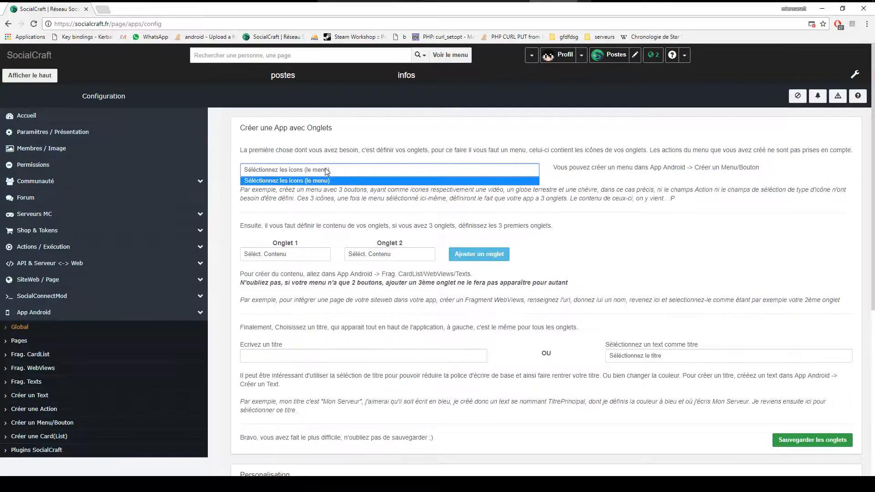
# Examine the tab icons of the app in the emulator, and check the icon menu choices in the configuration again.
pyautogui.click(738, 2)
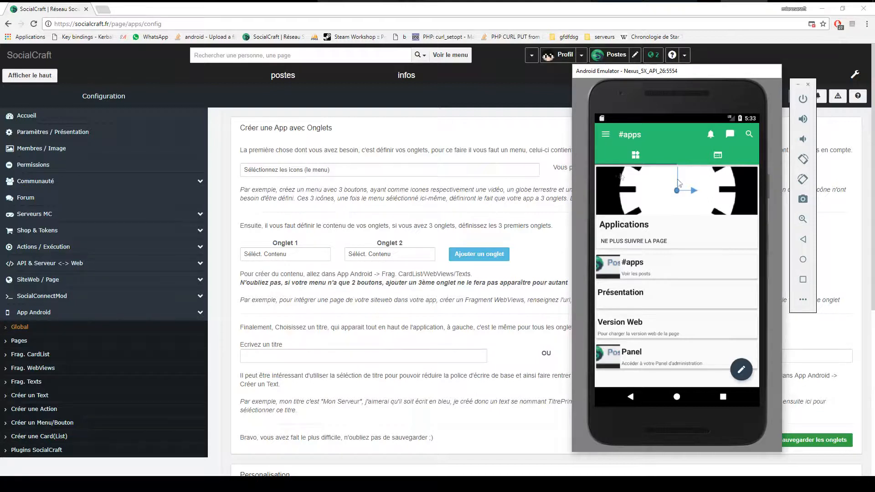
pyautogui.click(384, 176)
pyautogui.click(418, 147)
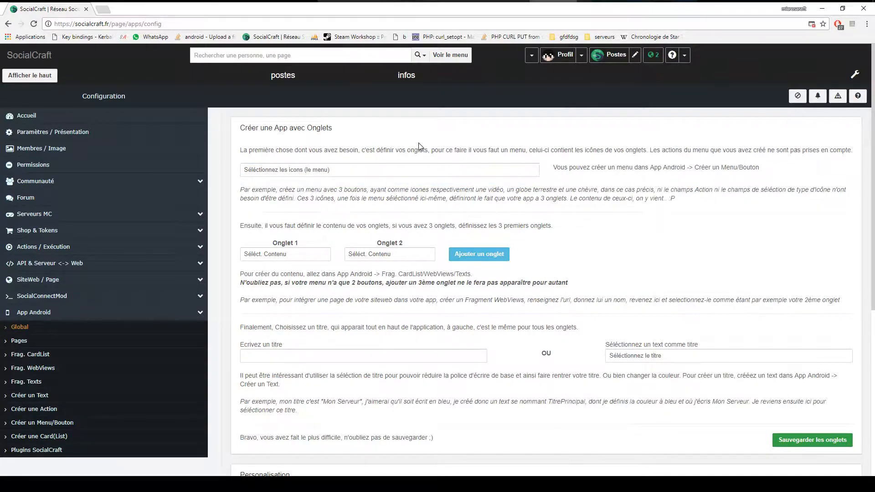
pyautogui.click(412, 169)
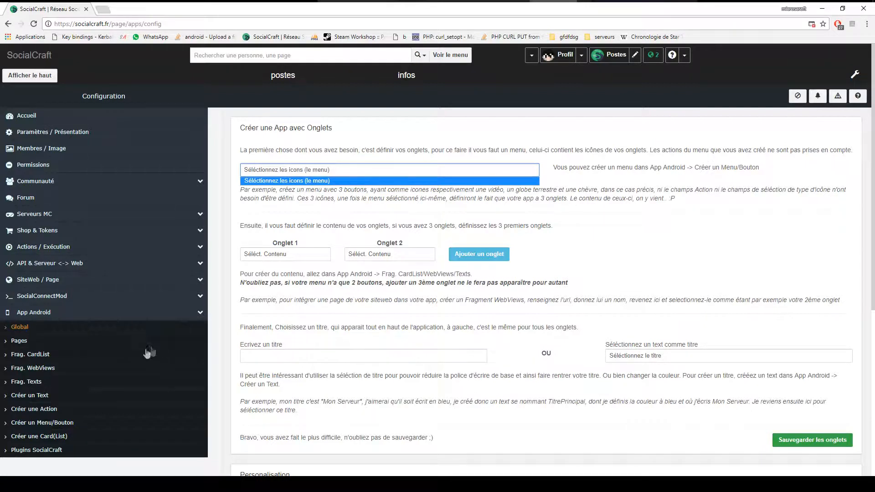
# Start a new menu/button set named "menuPrincipa" and title its first two buttons "staff" and "site".
pyautogui.click(48, 424)
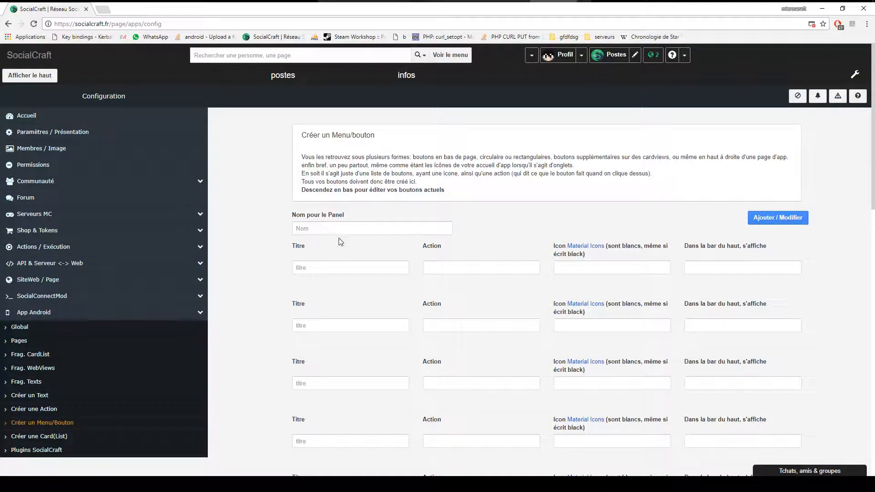
pyautogui.click(325, 228)
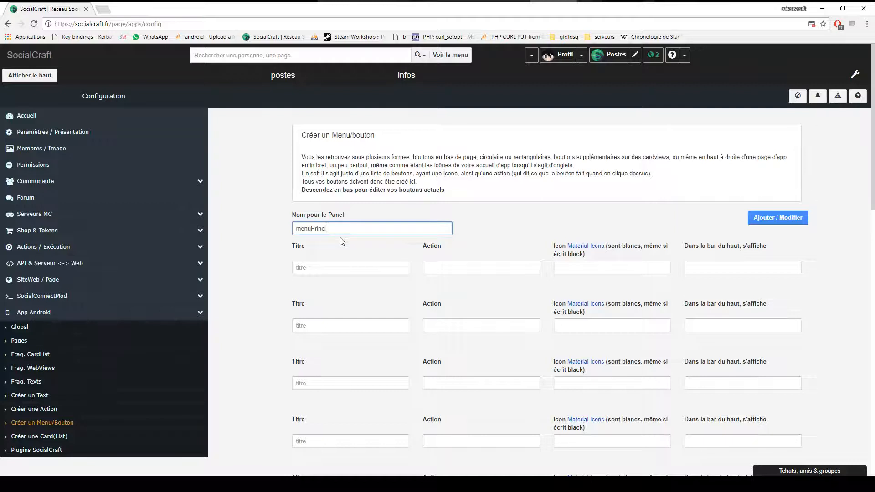
pyautogui.click(327, 266)
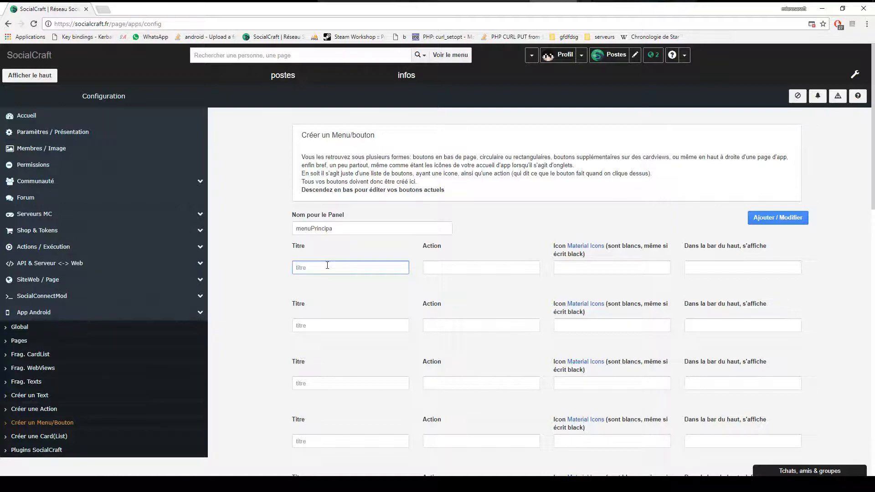
pyautogui.click(313, 326)
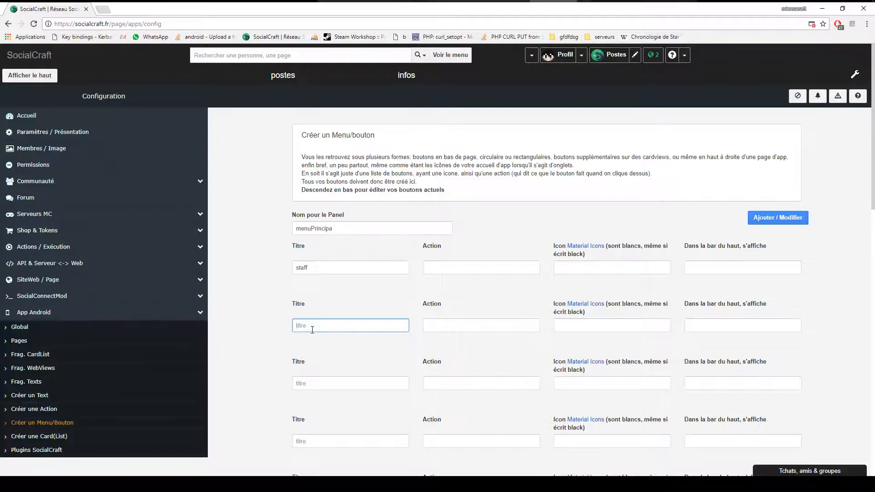
pyautogui.press('BackSpace')
pyautogui.press('BackSpace')
pyautogui.press('BackSpace')
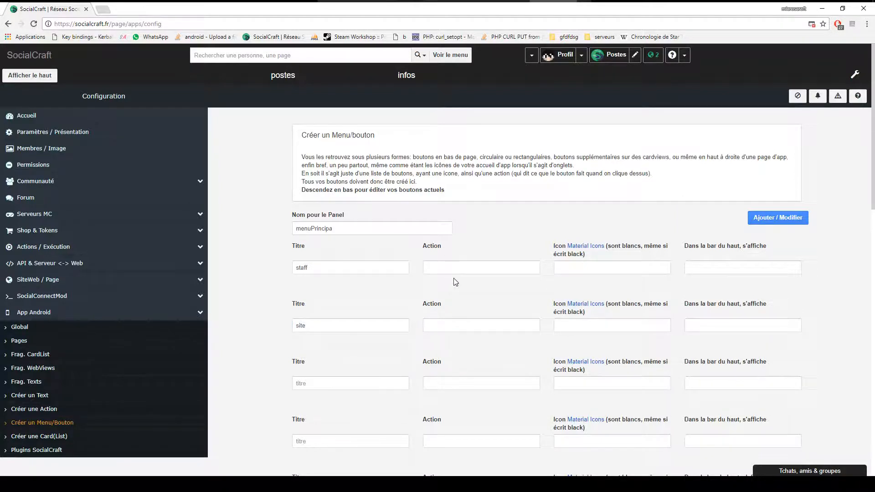
# Check the action choices for the staff and site buttons, leaving the actions blank.
pyautogui.click(442, 267)
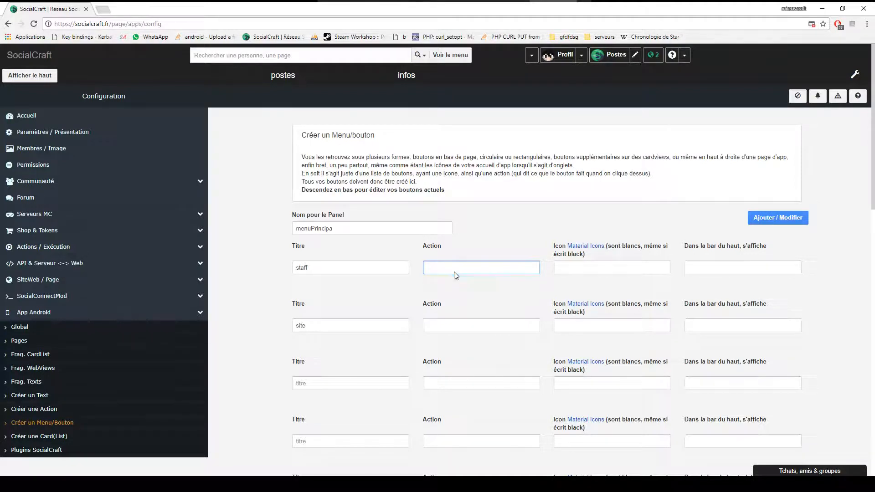
pyautogui.click(460, 325)
pyautogui.click(479, 285)
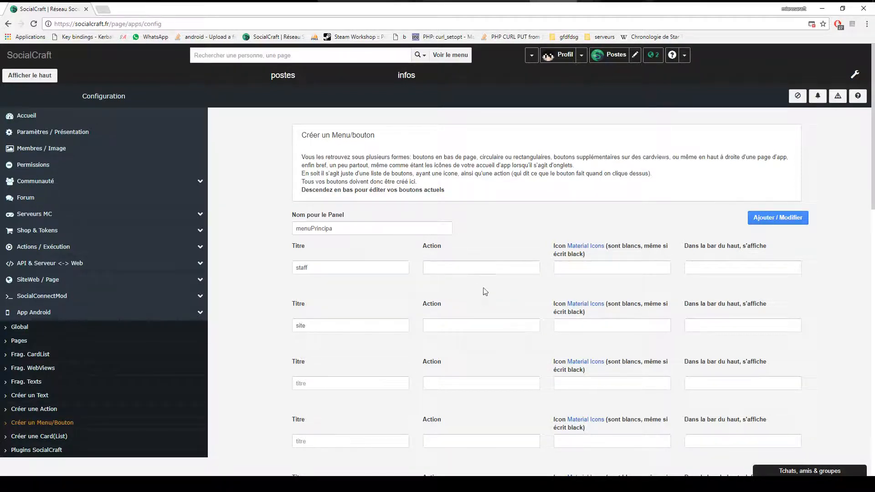
pyautogui.click(479, 270)
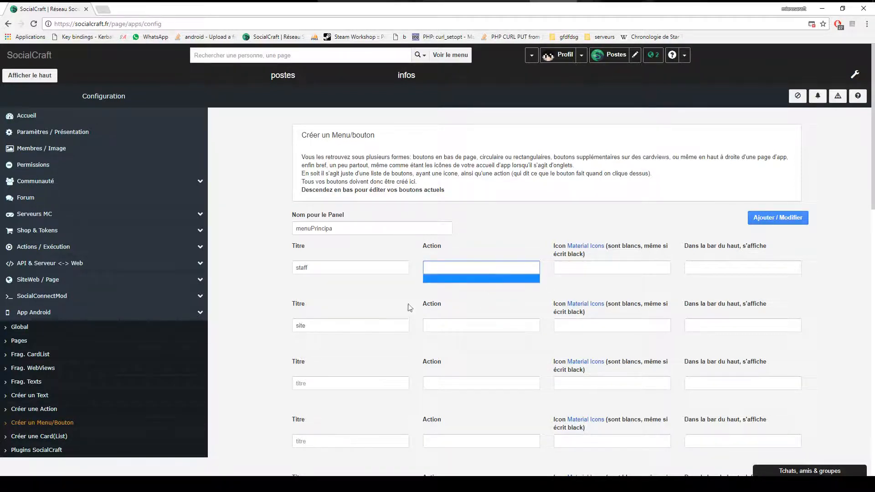
pyautogui.click(469, 279)
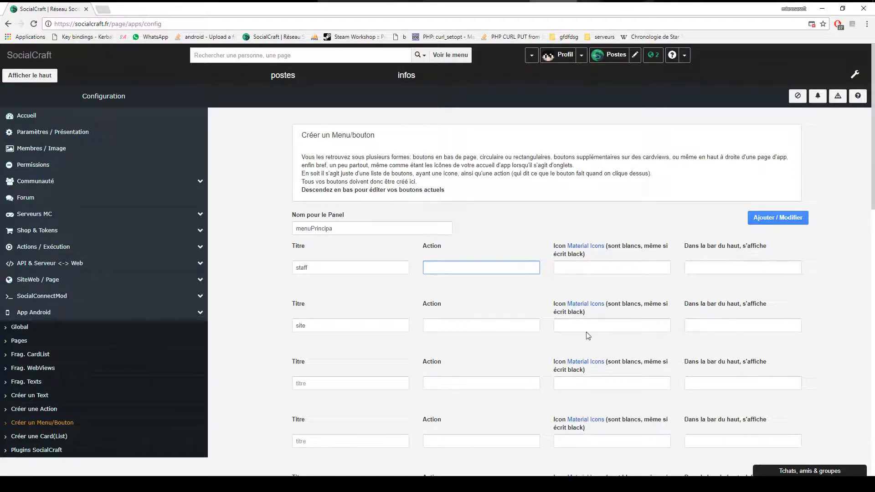
# Set the staff button's icon to ic_favorite_white_24dp and the site button's icon to ic_forum_white_24dp.
pyautogui.click(592, 267)
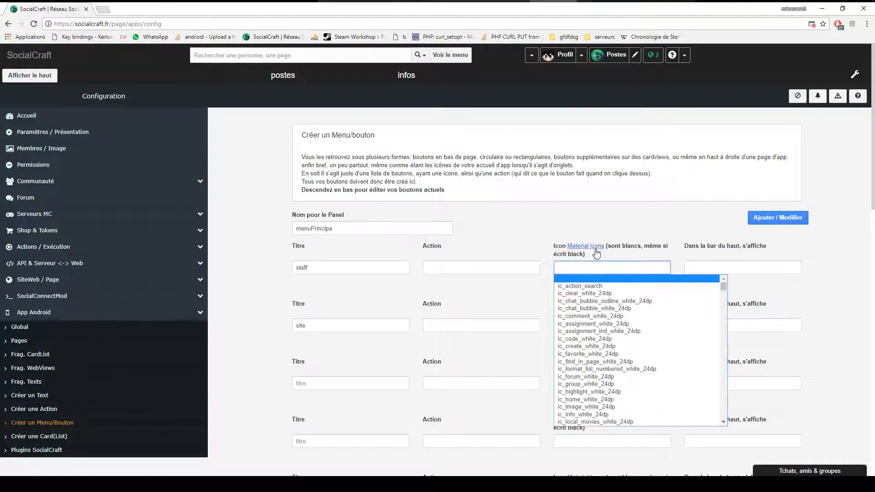
pyautogui.click(587, 354)
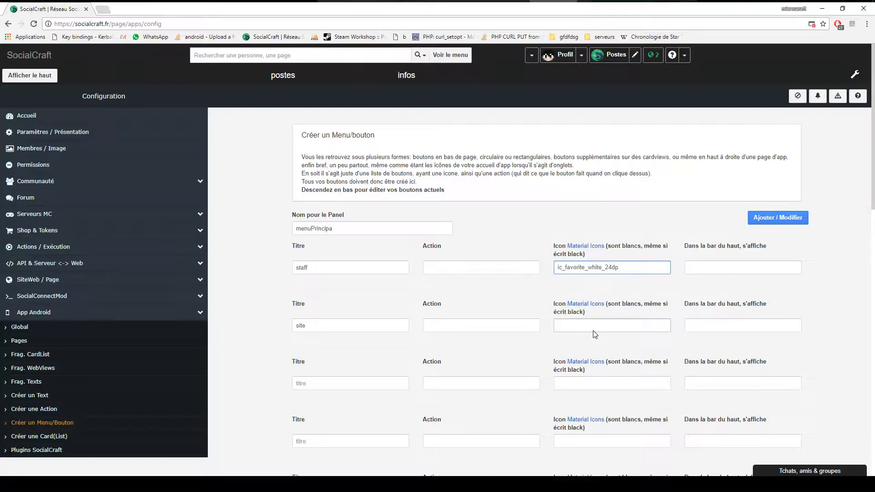
pyautogui.click(592, 330)
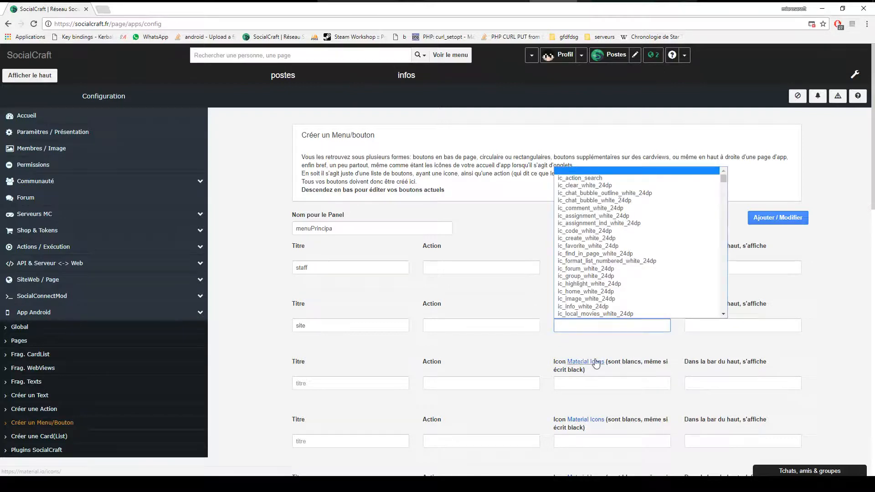
pyautogui.click(608, 271)
# Set both buttons' top bar display to "Dans la liste" and save the menu.
pyautogui.click(714, 269)
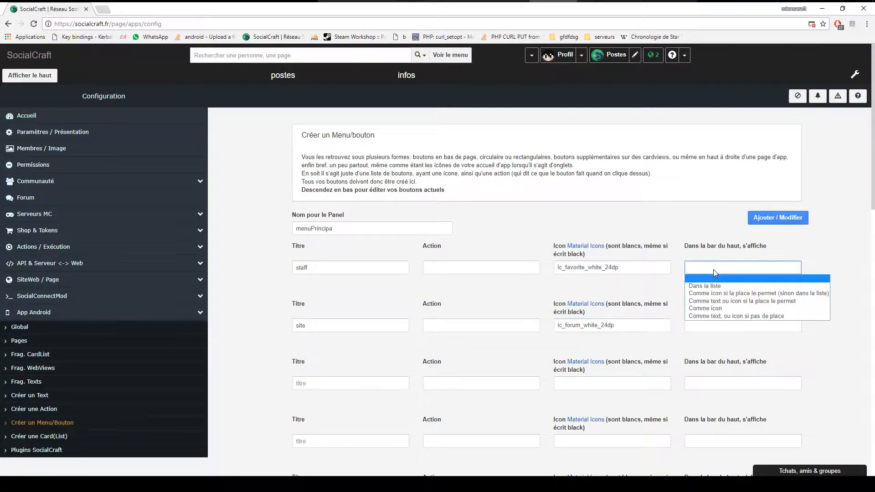
pyautogui.click(705, 325)
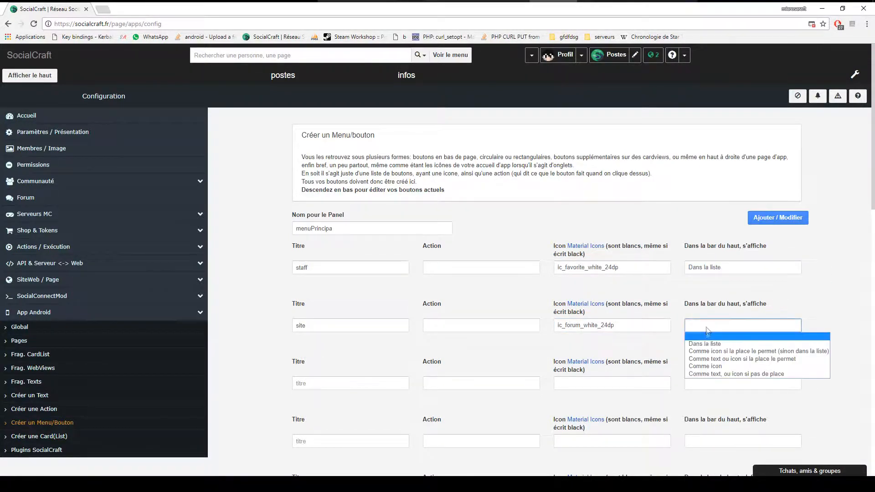
pyautogui.click(711, 342)
pyautogui.click(747, 216)
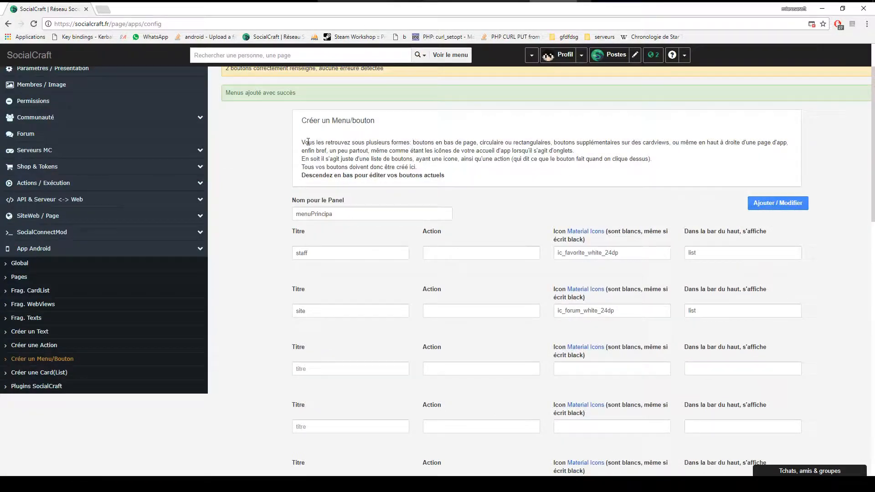
# Open the global Android app settings and select menuPrincipa as the menu supplying the tab icons.
pyautogui.scroll(1, 237, 173)
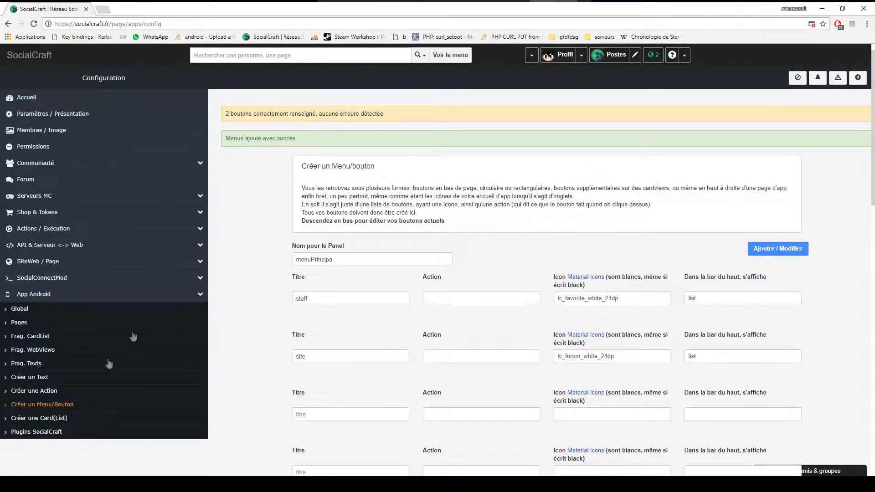
pyautogui.click(31, 320)
pyautogui.click(29, 314)
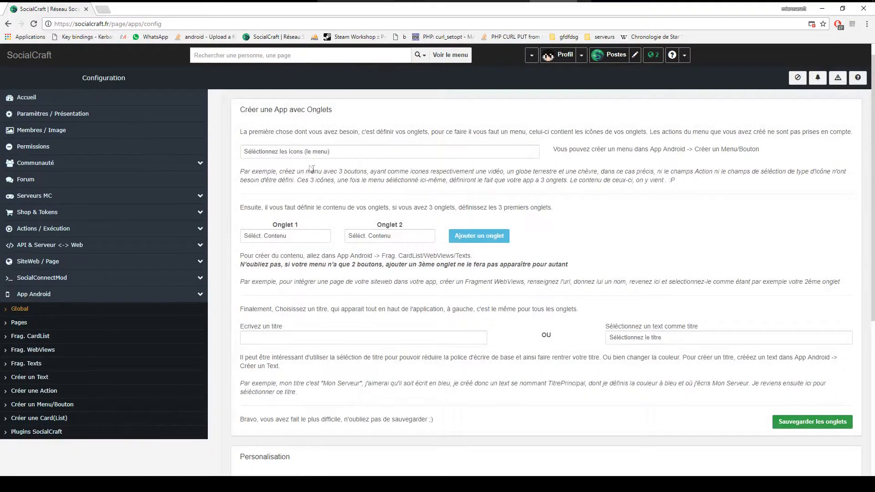
pyautogui.click(297, 253)
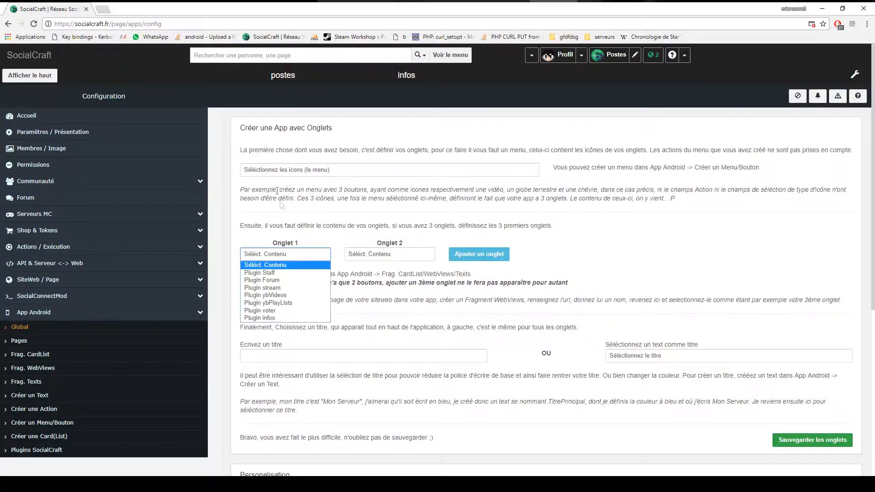
pyautogui.click(275, 174)
pyautogui.click(279, 190)
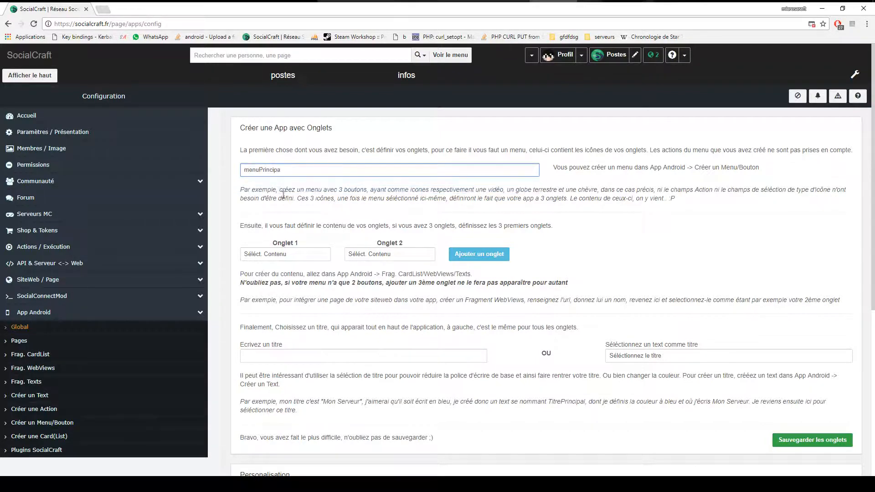
# Set the content of Onglet 1 to Plugin Staff and Onglet 2 to Plugin infos.
pyautogui.scroll(-1, 542, 186)
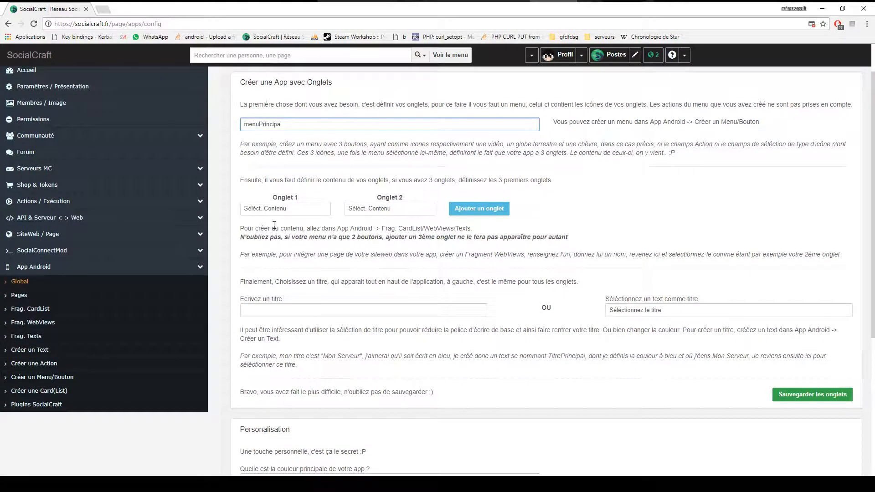
pyautogui.click(266, 209)
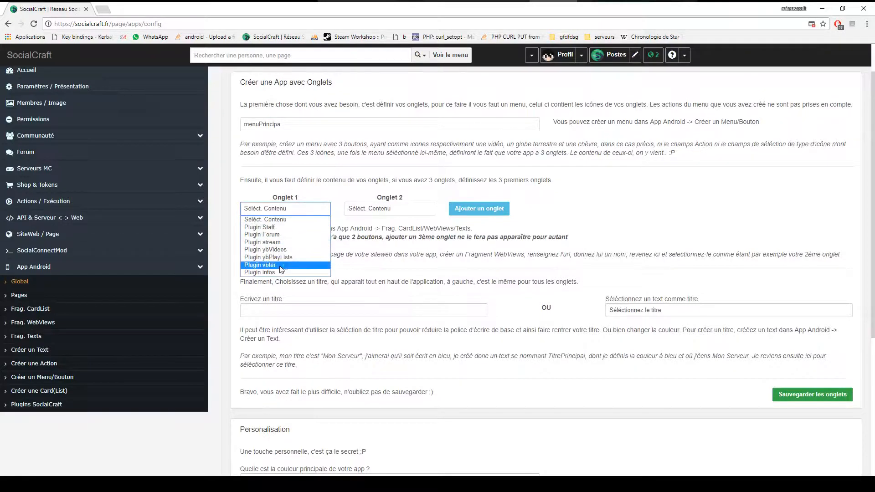
pyautogui.click(266, 227)
pyautogui.click(409, 209)
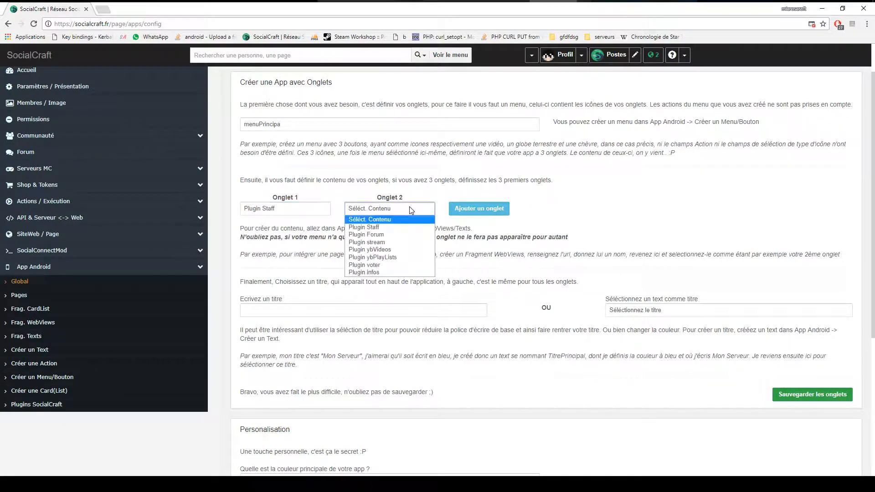
pyautogui.click(393, 274)
# Check where the title appears in the Android emulator, enter "Joueur" as the app title and save the tabs.
pyautogui.scroll(-1, 344, 154)
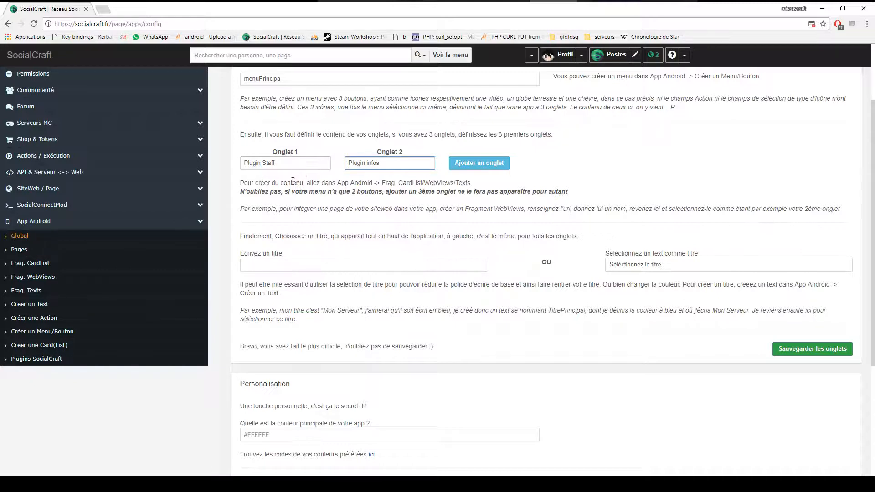
pyautogui.click(264, 267)
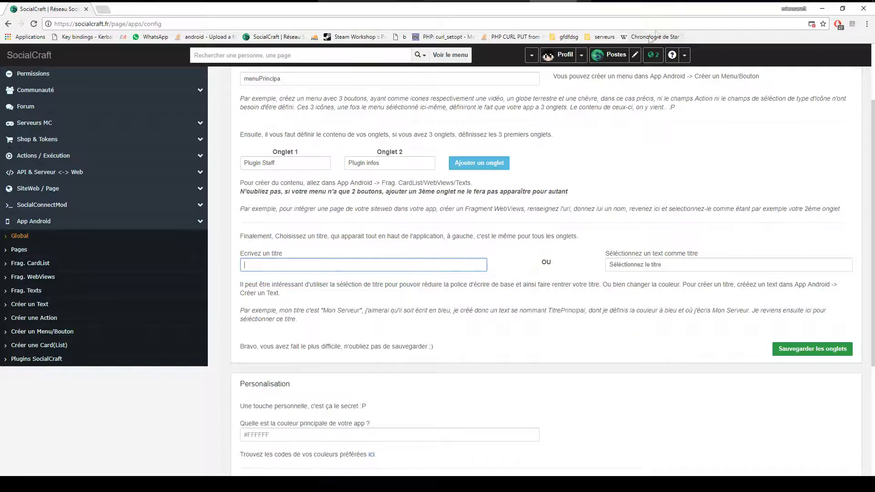
pyautogui.click(725, 2)
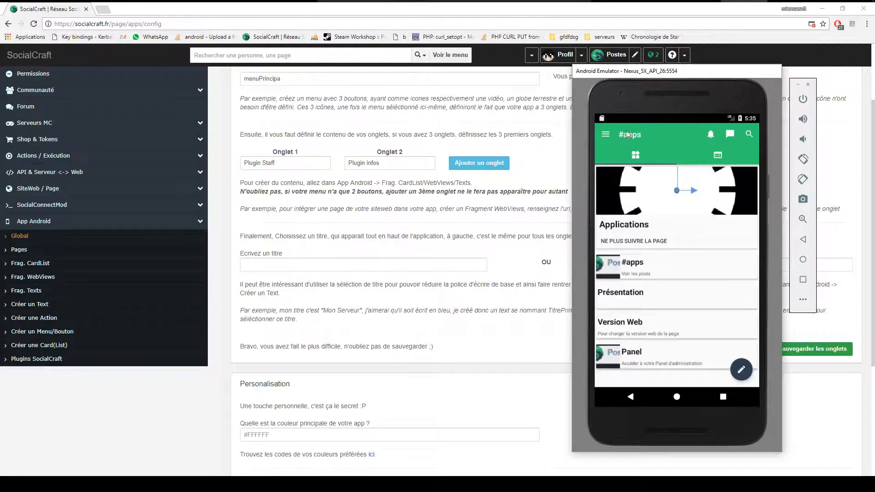
pyautogui.click(315, 261)
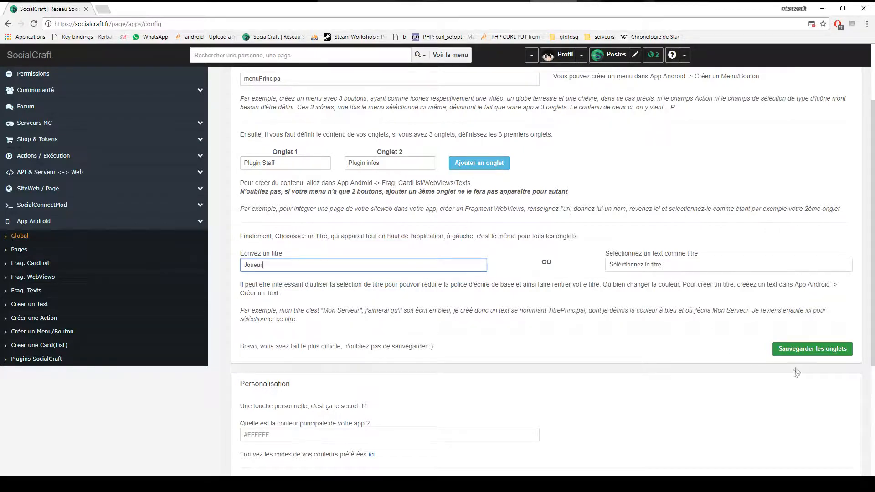
pyautogui.click(816, 351)
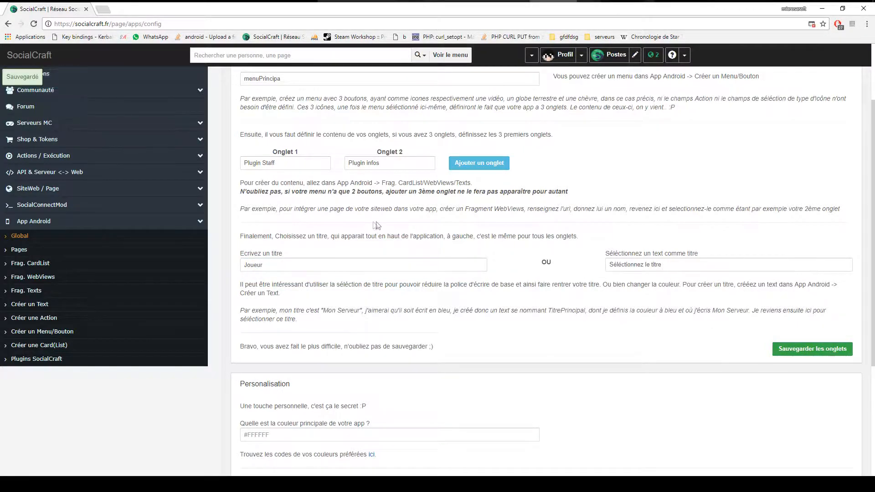
# Switch to the Android emulator, refresh the followed pages' data, reopen the page's app and view its second tab.
pyautogui.scroll(1, 379, 222)
pyautogui.hotkey('alt', 'Tab')
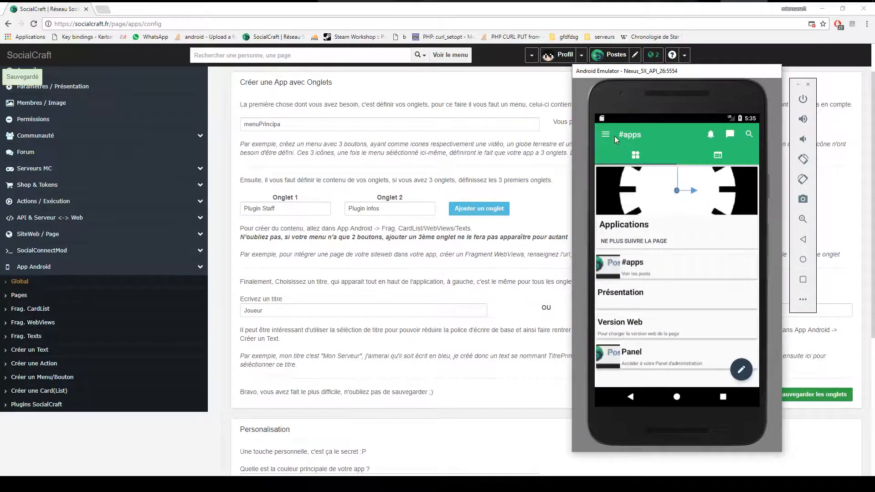
pyautogui.click(606, 135)
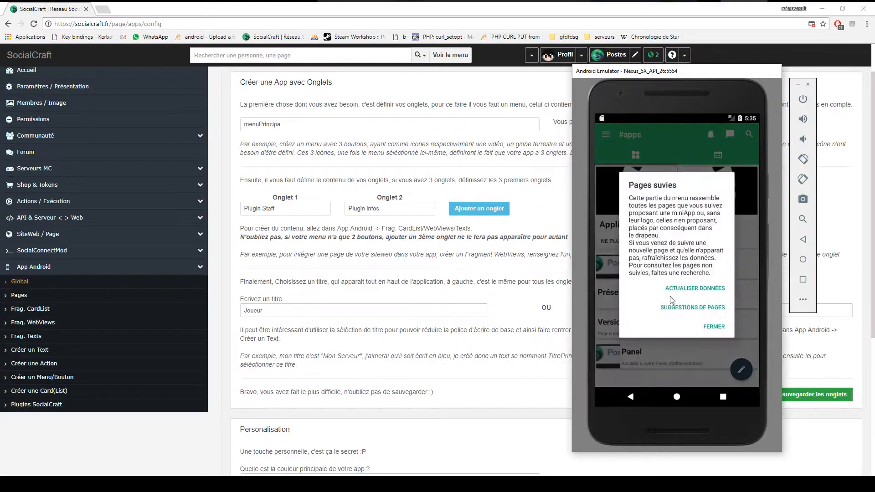
pyautogui.click(695, 295)
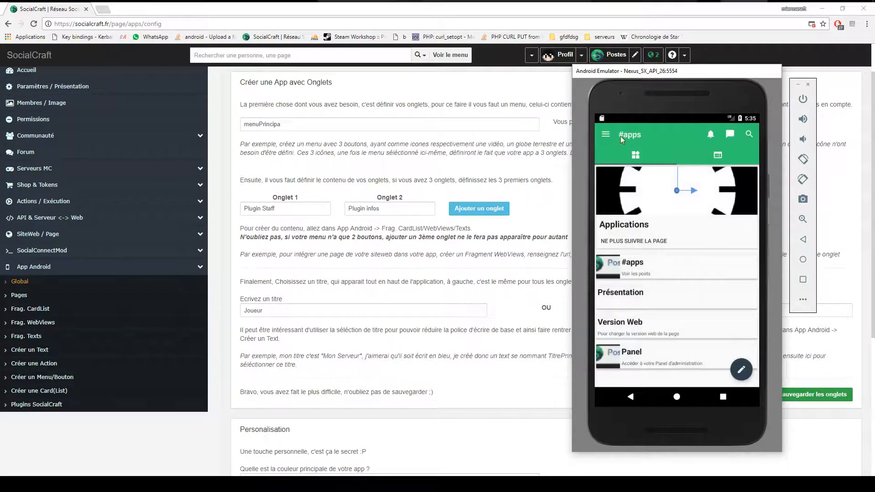
pyautogui.click(607, 133)
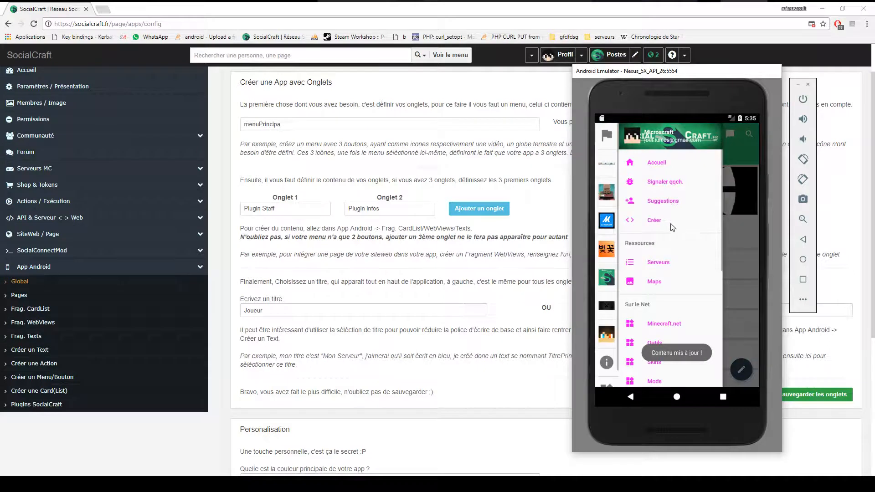
pyautogui.click(607, 168)
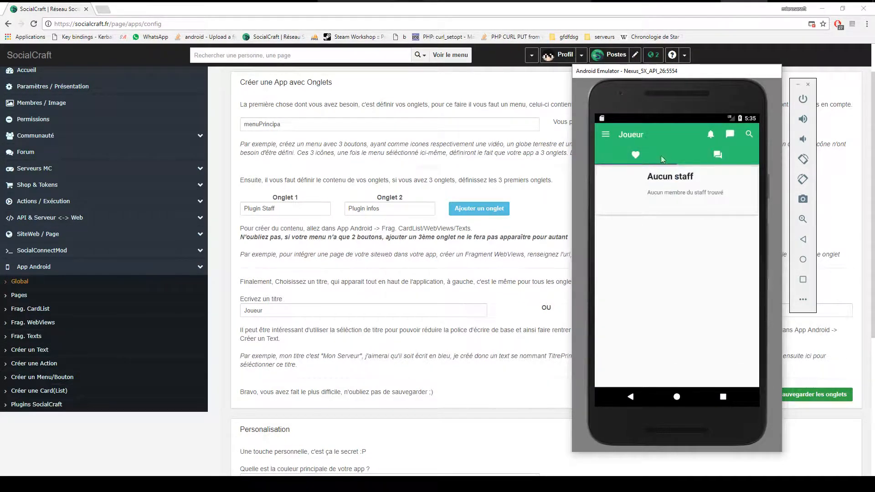
pyautogui.click(700, 157)
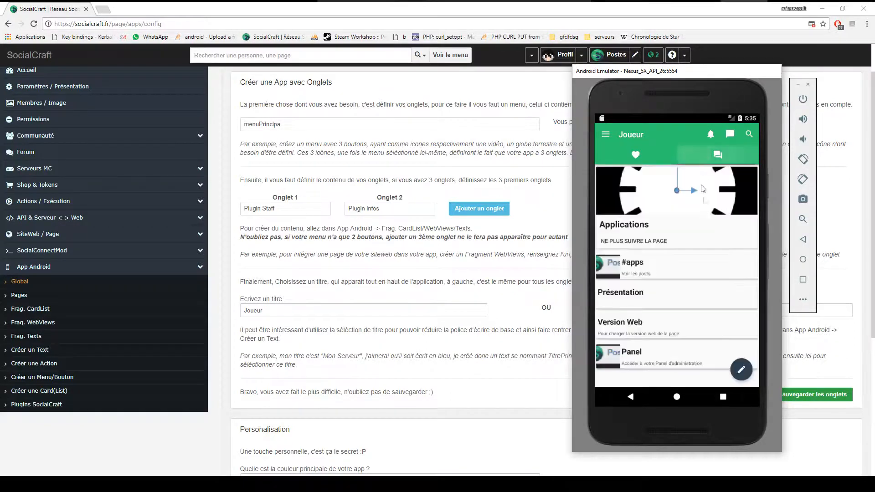
# Close SocialCraft from the emulator's recent apps, relaunch it and view the second tab of the page's app.
pyautogui.click(720, 397)
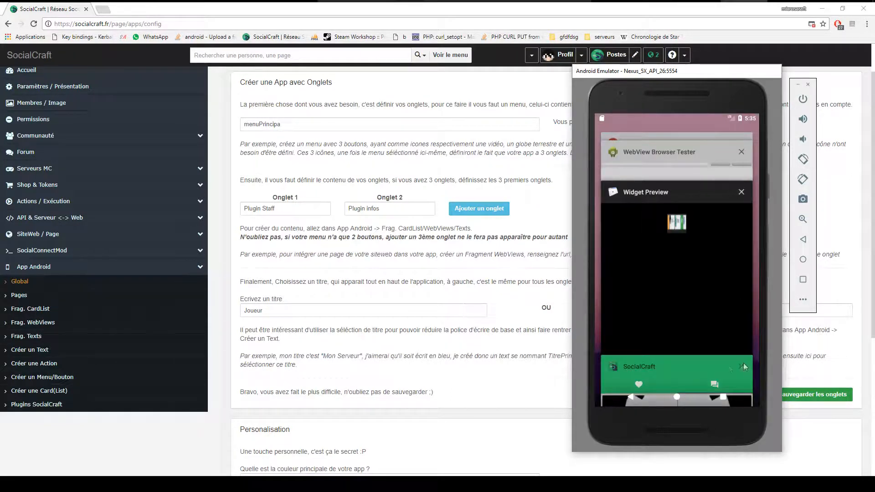
pyautogui.click(739, 367)
pyautogui.click(697, 283)
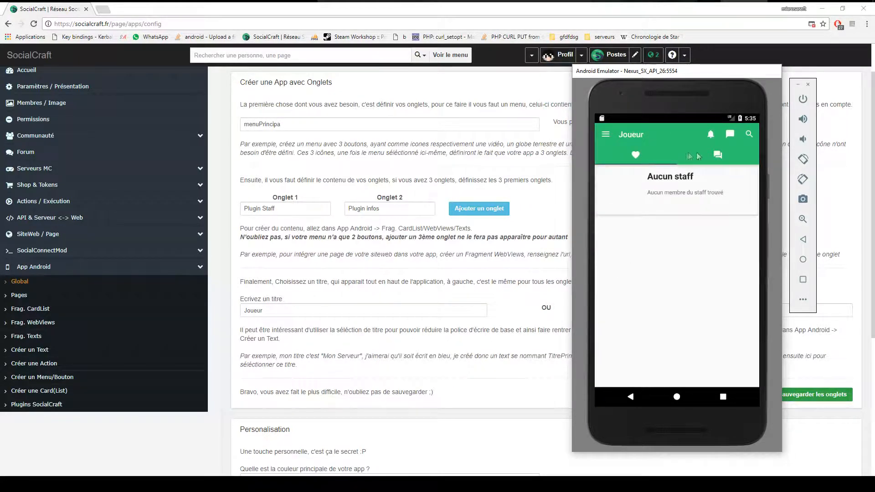
pyautogui.click(688, 156)
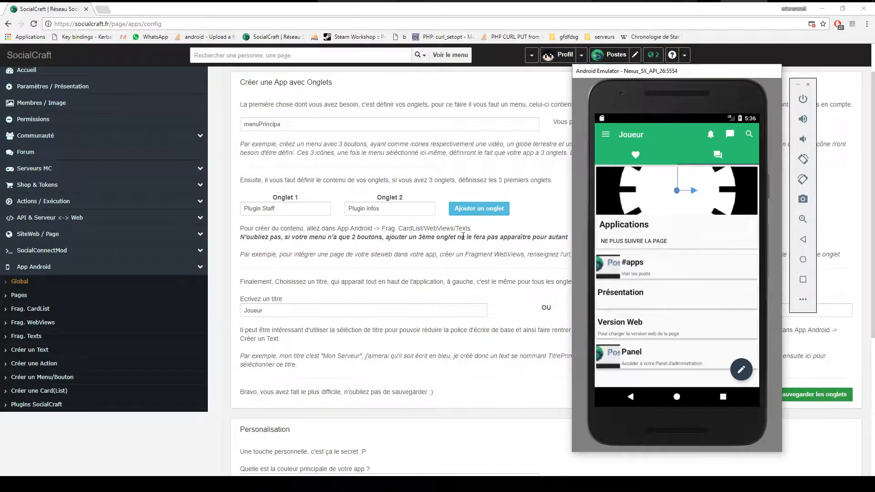
# Return to the browser, open the colour code site linked under Personalisation and copy the pink shade's code #FA5882.
pyautogui.scroll(-1, 463, 236)
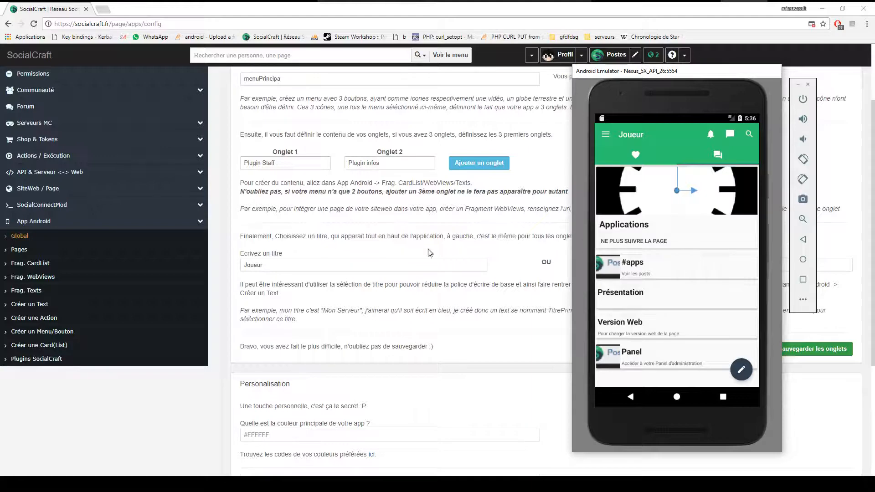
pyautogui.click(503, 245)
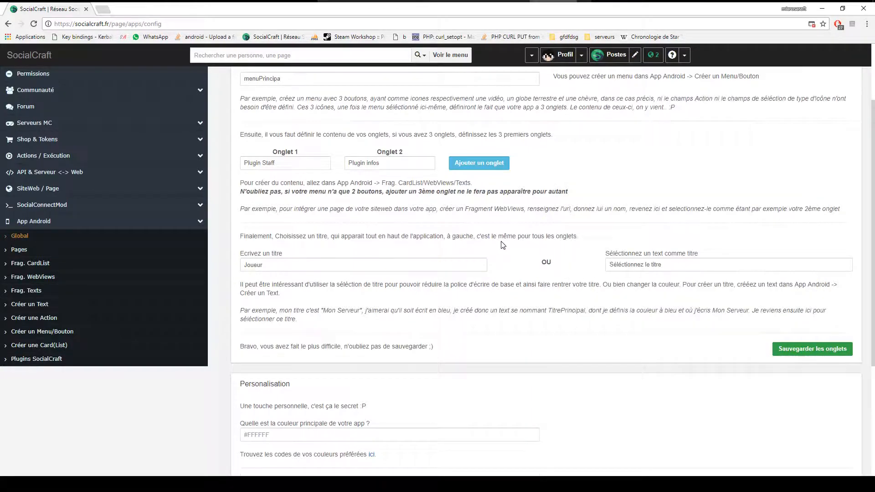
pyautogui.scroll(1, 512, 261)
pyautogui.scroll(-3, 492, 319)
pyautogui.click(268, 345)
pyautogui.scroll(-2, 269, 344)
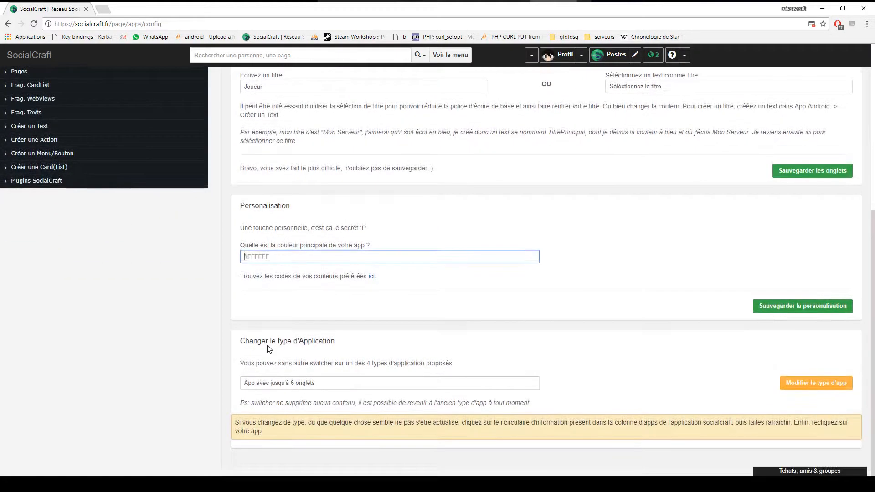
pyautogui.middleClick(371, 277)
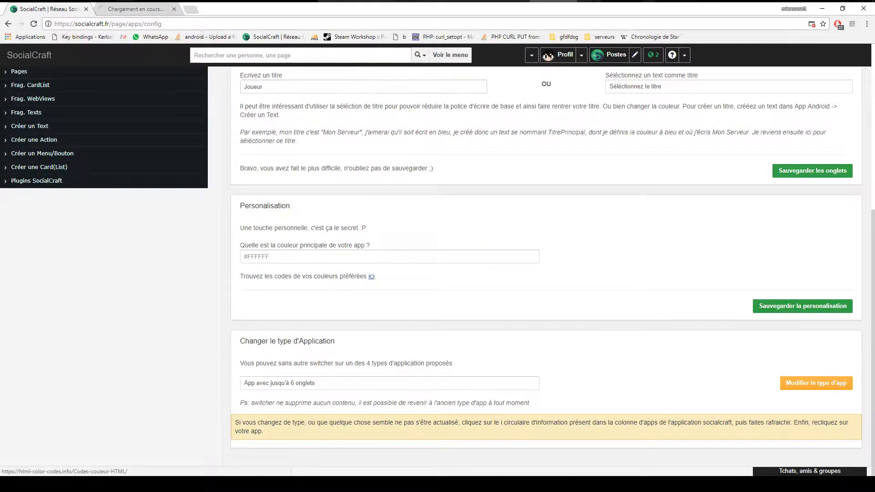
pyautogui.click(129, 10)
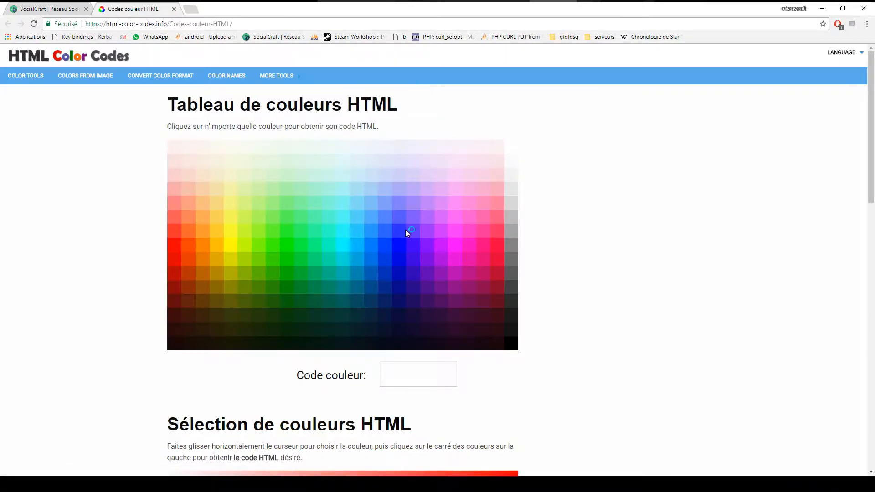
pyautogui.click(488, 221)
pyautogui.doubleClick(404, 381)
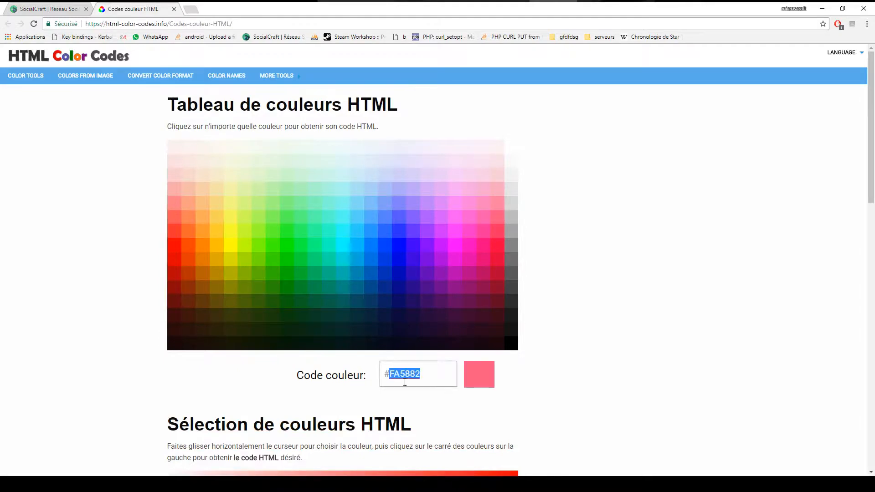
# Set the app's main colour to #FA5882 and save the personalisation.
pyautogui.click(69, 13)
pyautogui.click(290, 252)
pyautogui.write('#FA5882')
pyautogui.click(781, 306)
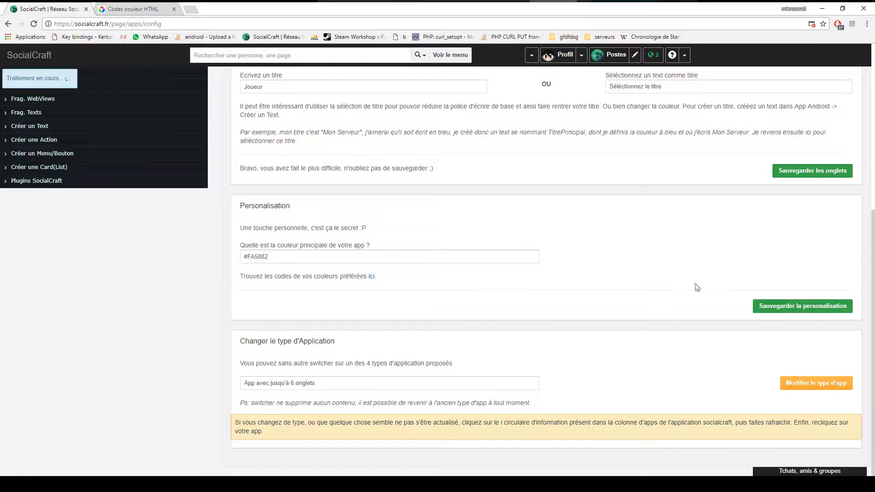
# Refresh the followed pages' data in the Android emulator, reopen the page's app to check its colour, and return to the browser.
pyautogui.click(713, 1)
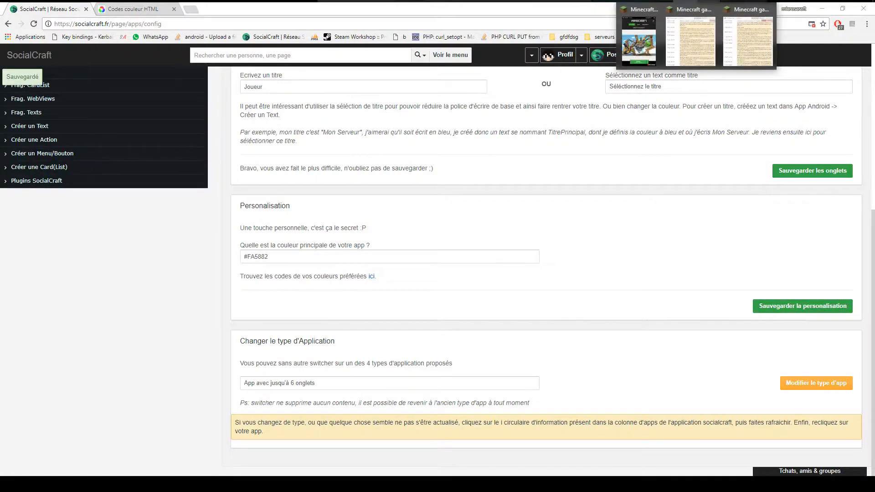
pyautogui.click(743, 1)
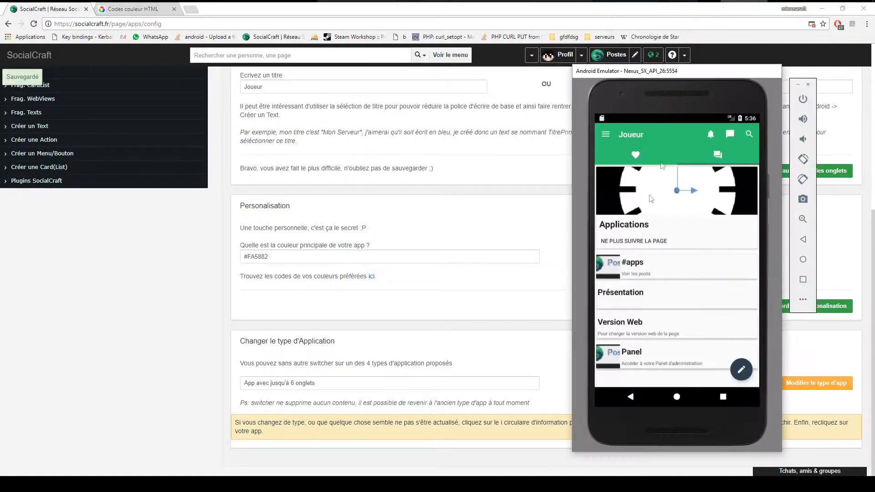
pyautogui.click(606, 134)
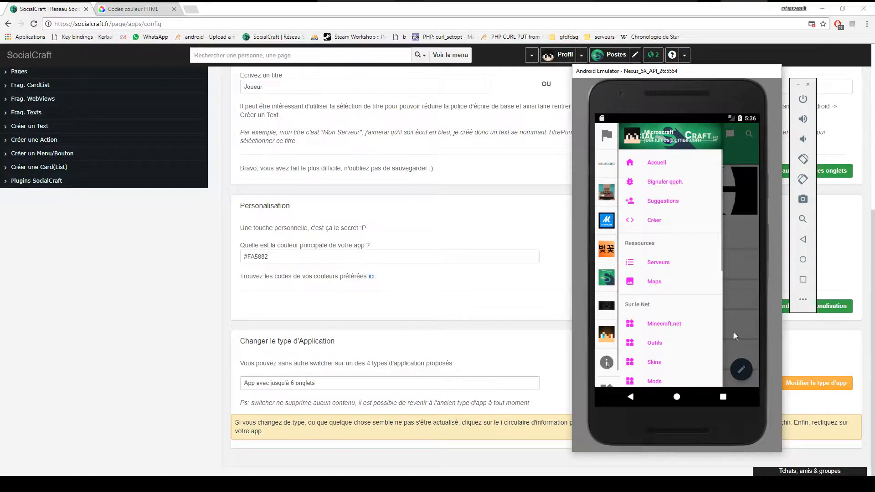
pyautogui.click(734, 335)
pyautogui.click(705, 295)
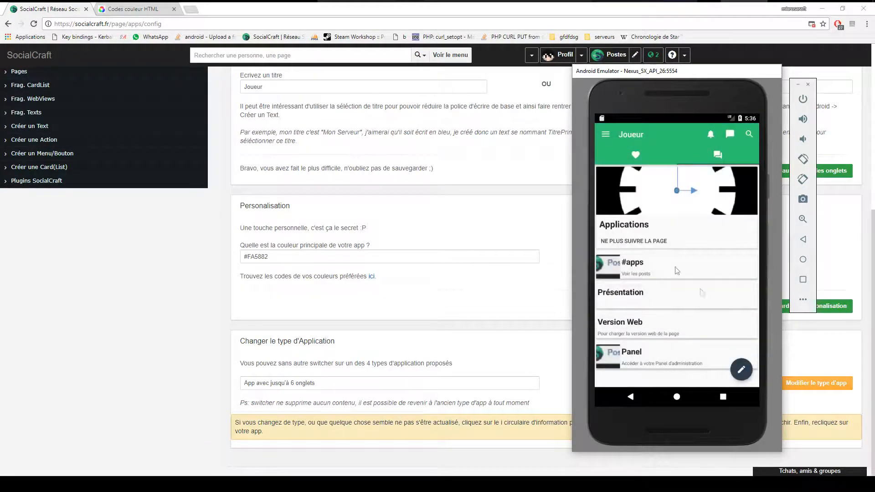
pyautogui.click(606, 134)
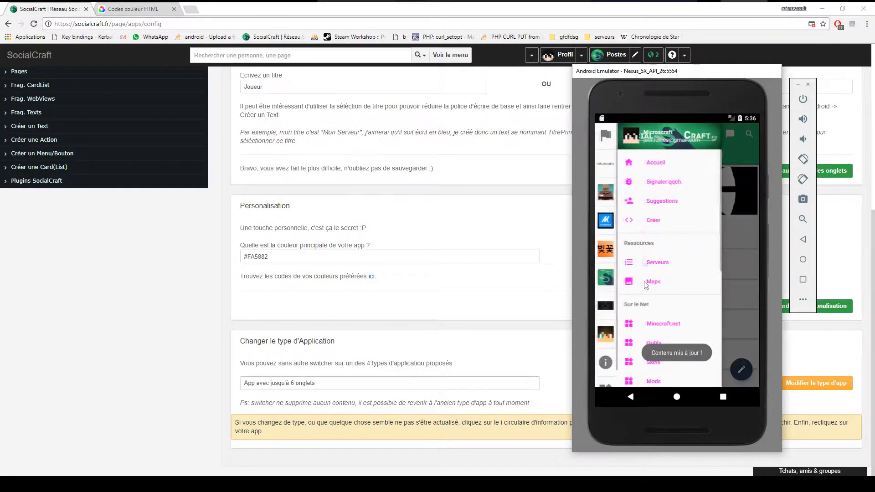
pyautogui.click(603, 168)
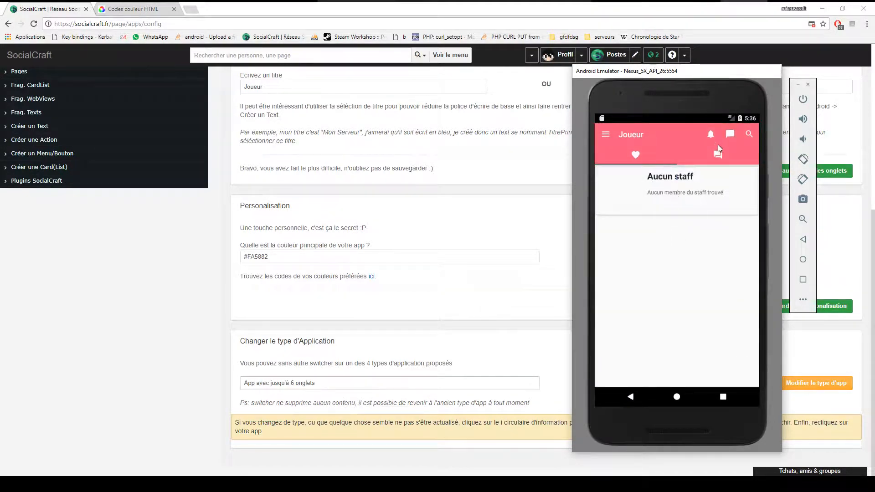
pyautogui.click(292, 401)
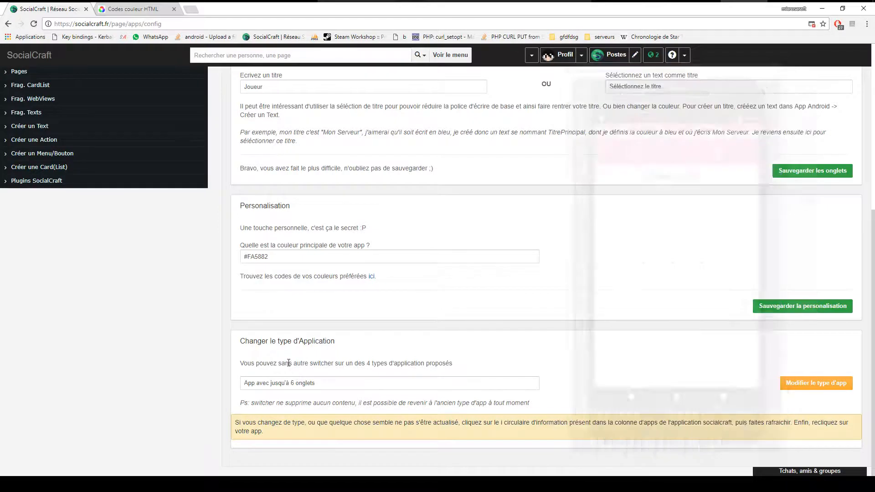
# Look through the available application types without changing the type, and return to the tab settings.
pyautogui.click(282, 384)
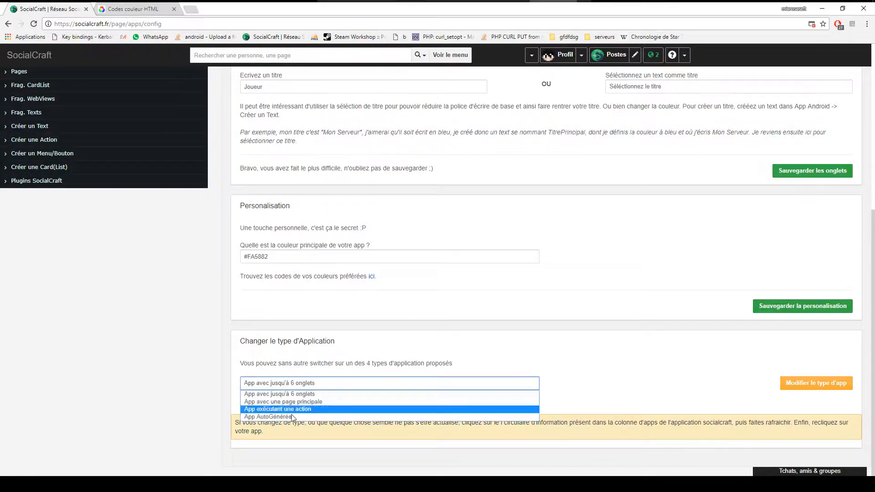
pyautogui.click(294, 373)
pyautogui.click(295, 382)
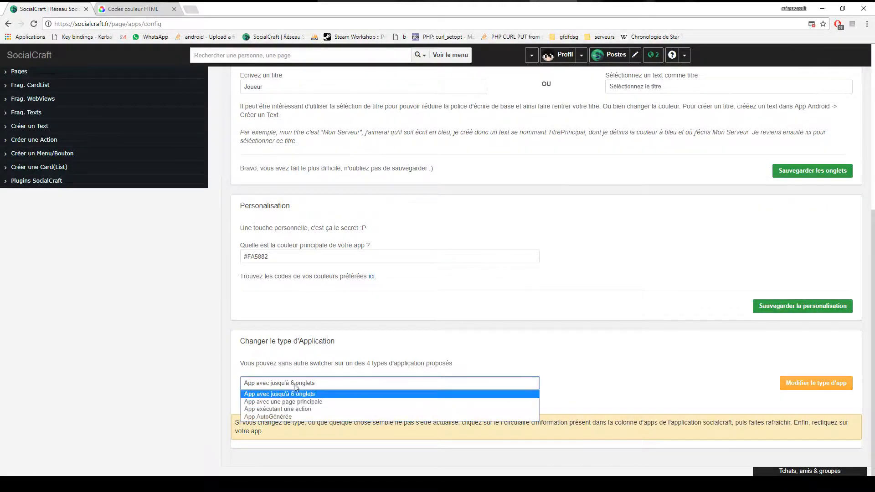
pyautogui.click(299, 371)
pyautogui.scroll(6, 384, 194)
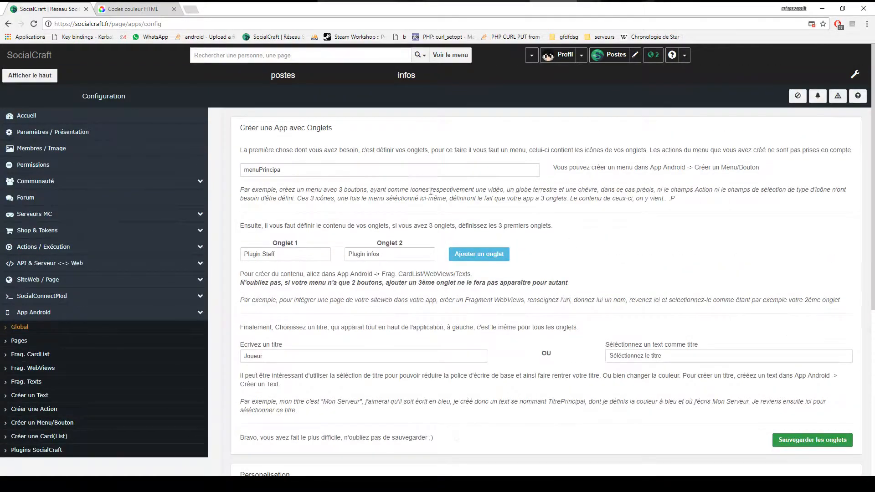
pyautogui.scroll(-1, 260, 224)
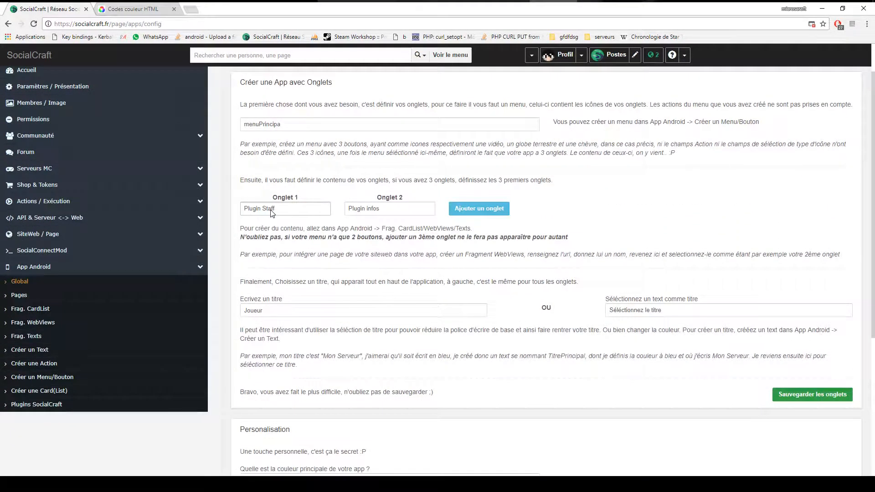
# Open the app page creation form and look through the content choices for a page.
pyautogui.click(51, 297)
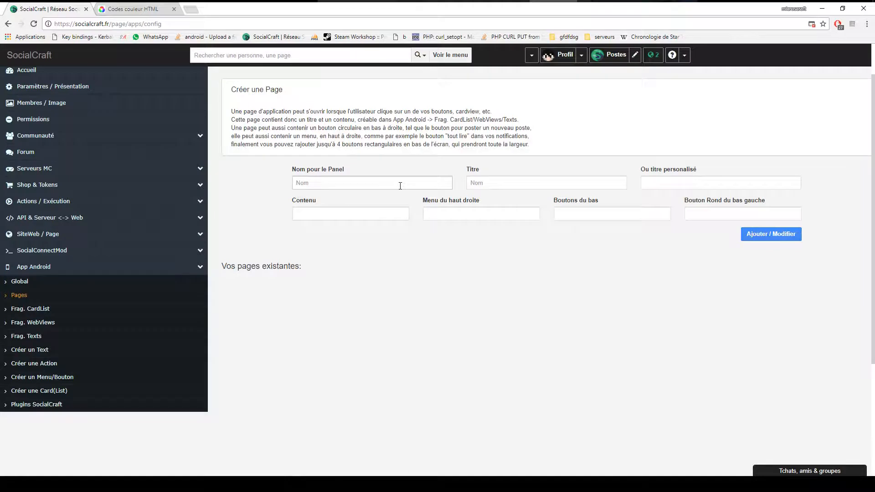
pyautogui.click(400, 186)
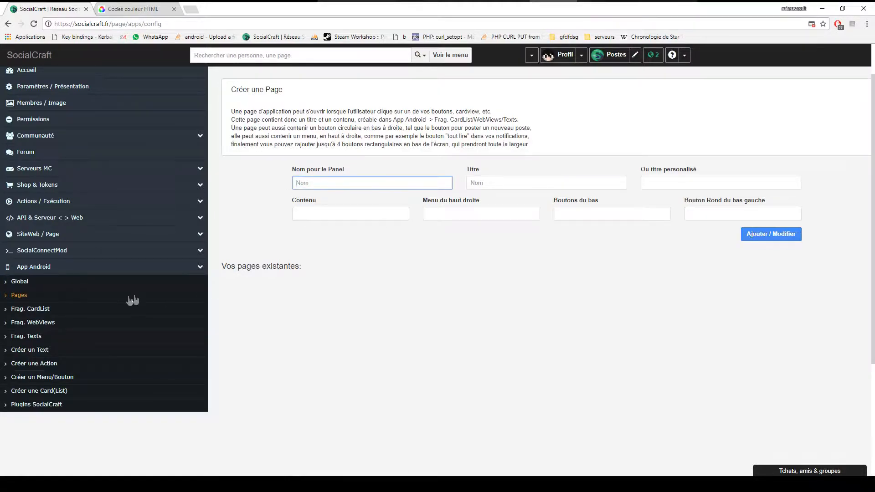
pyautogui.click(295, 214)
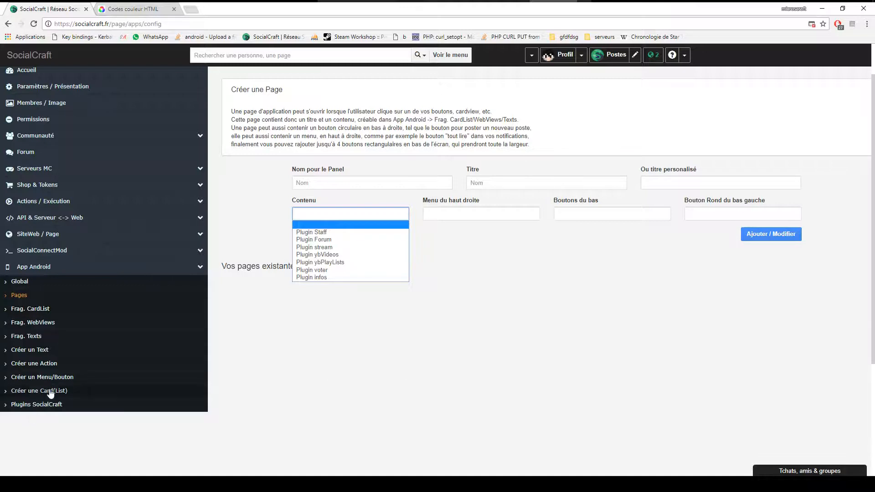
# Start a WebView fragment named mcFr, using menuPrincipa for both the bottom buttons and the bottom-right button.
pyautogui.click(53, 322)
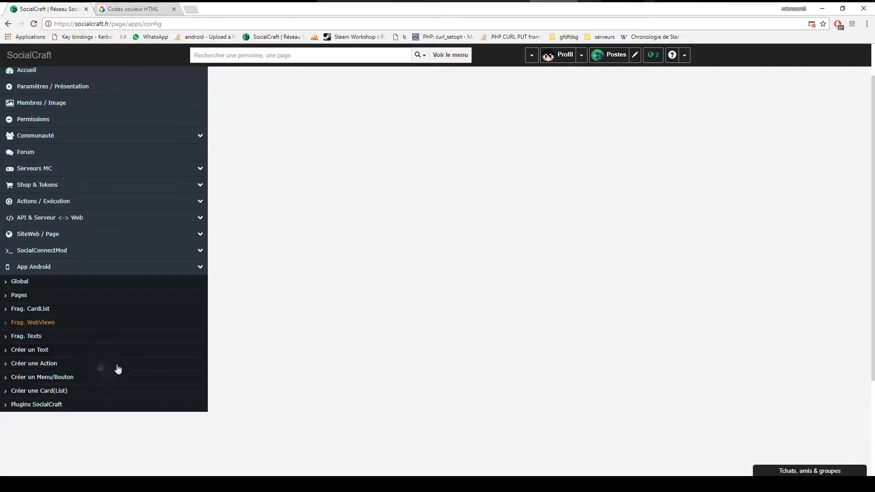
pyautogui.click(331, 204)
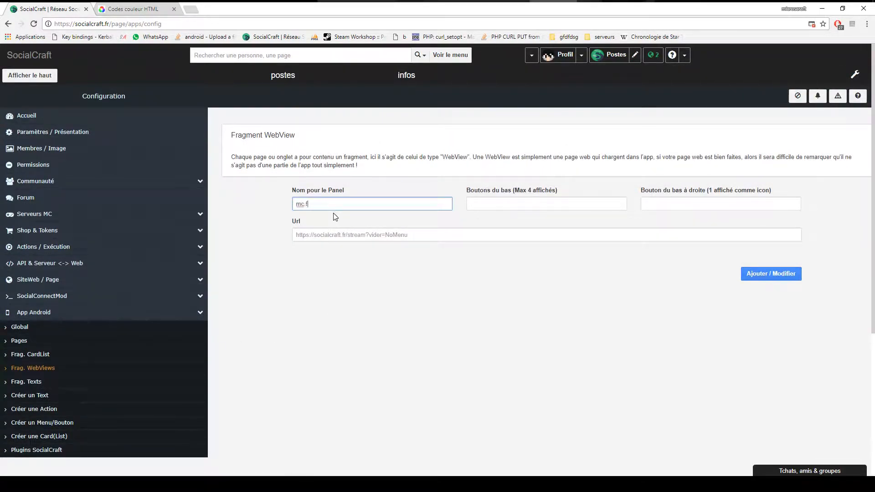
pyautogui.write('mcFr')
pyautogui.click(491, 207)
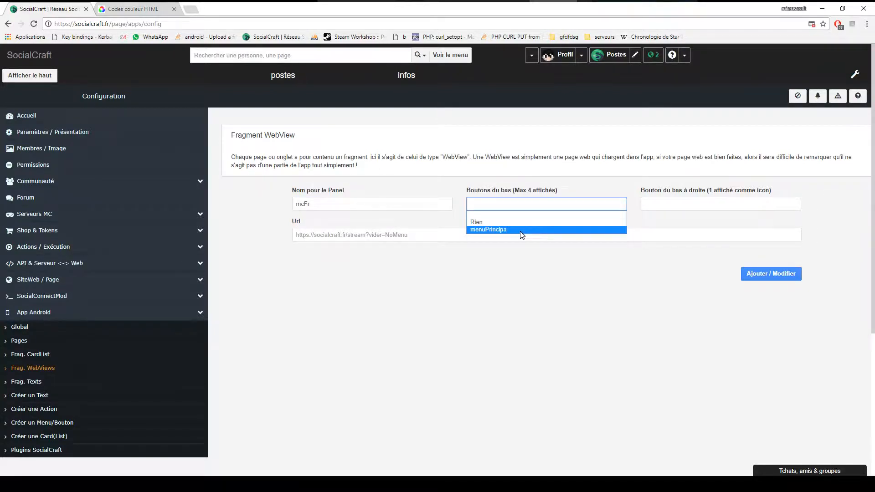
pyautogui.click(521, 230)
pyautogui.click(694, 207)
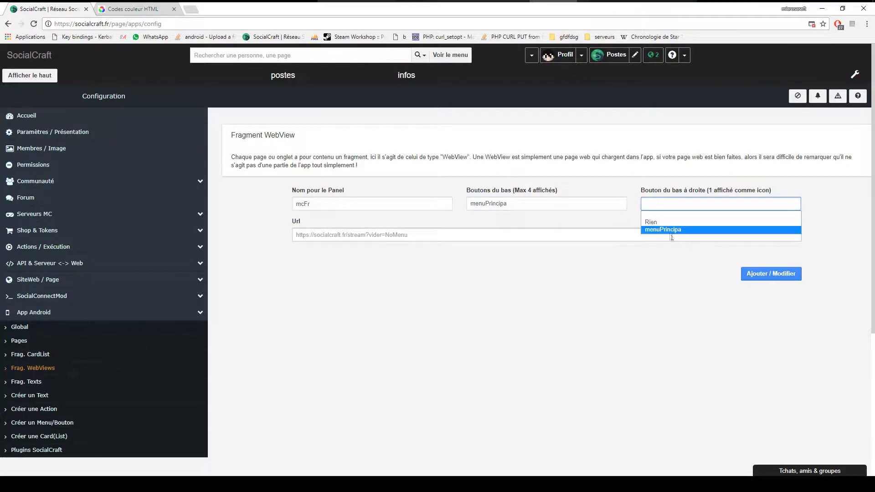
pyautogui.click(667, 230)
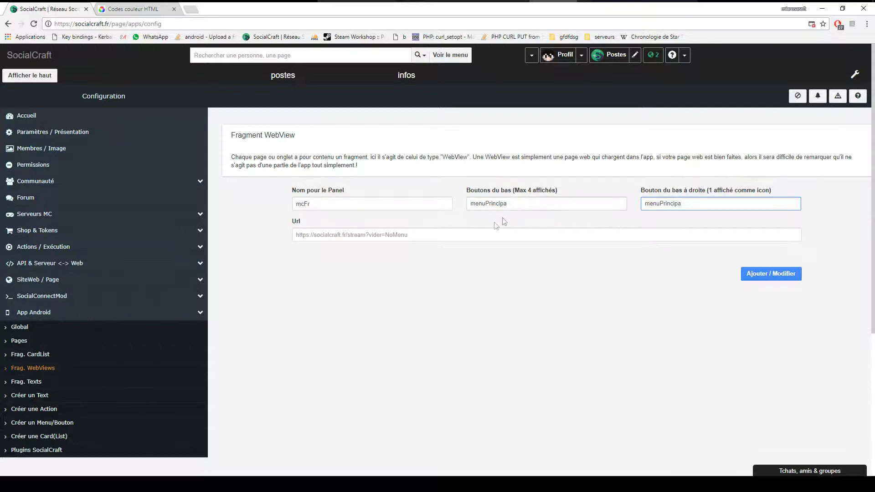
pyautogui.click(457, 236)
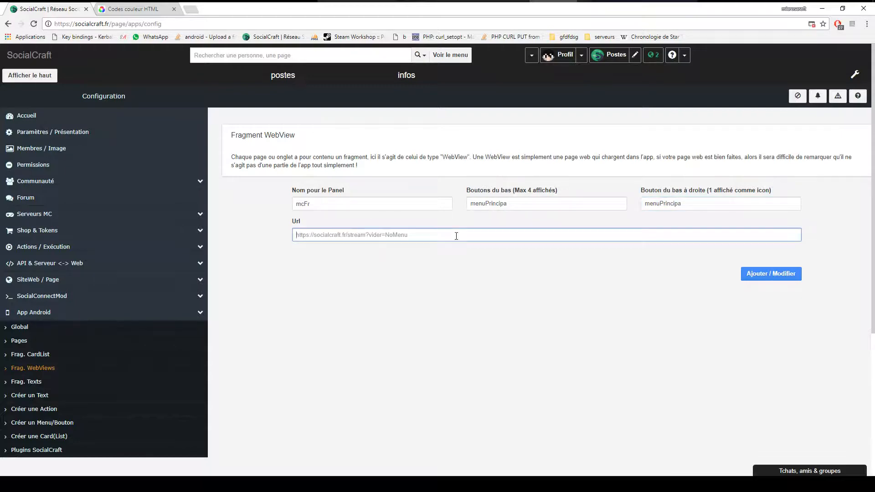
pyautogui.click(147, 13)
pyautogui.click(165, 25)
pyautogui.hotkey('ctrl', 'c')
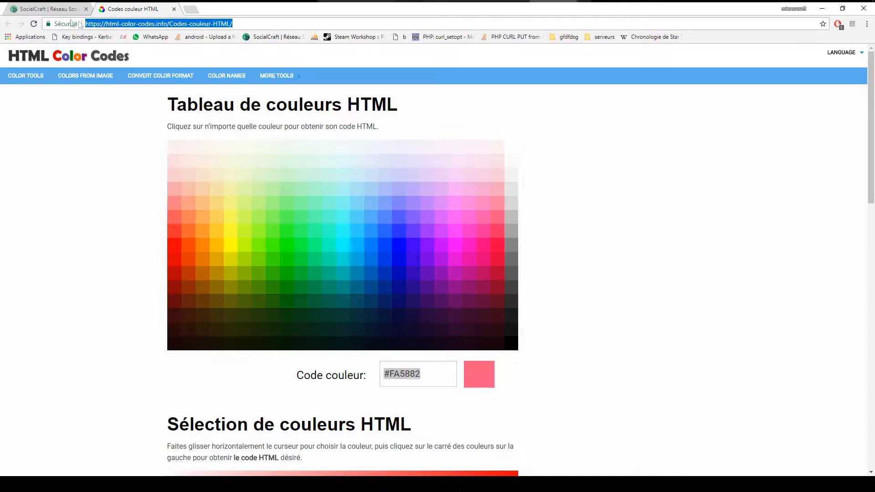
pyautogui.click(46, 9)
pyautogui.hotkey('ctrl', 'v')
pyautogui.click(792, 275)
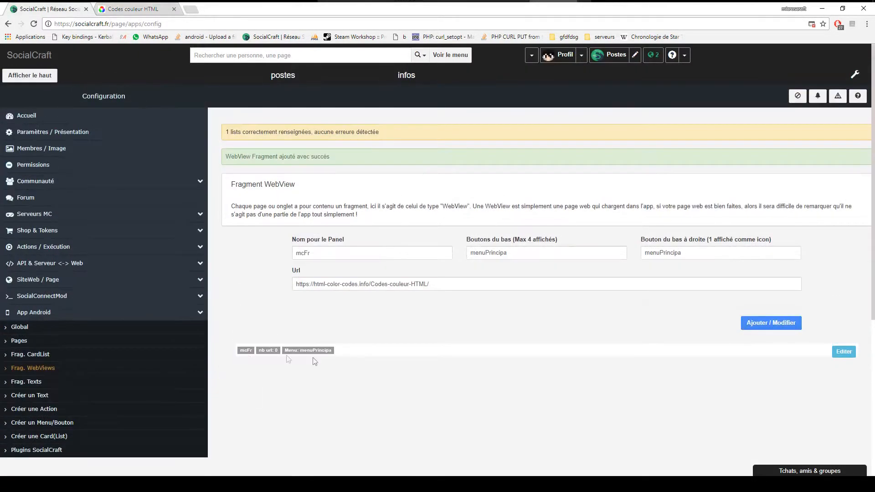
# In the Global app settings, set the content of Onglet 2 to WebView mcFr and save the tabs.
pyautogui.click(34, 329)
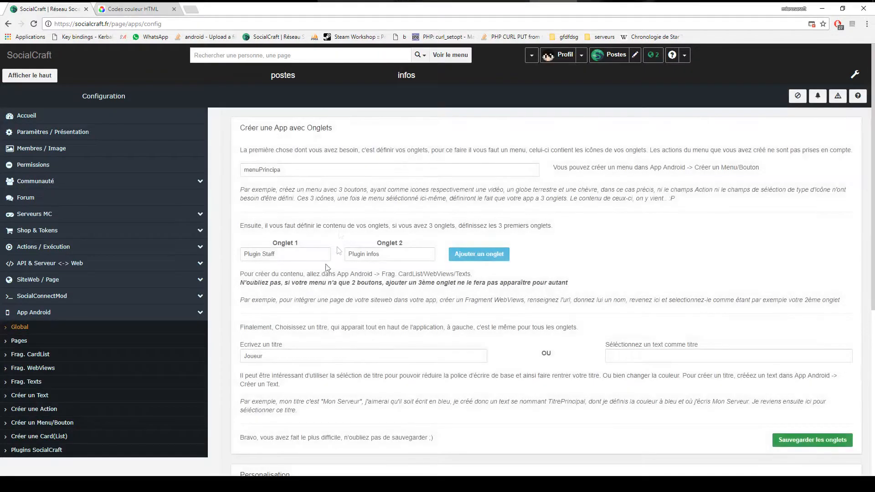
pyautogui.click(369, 258)
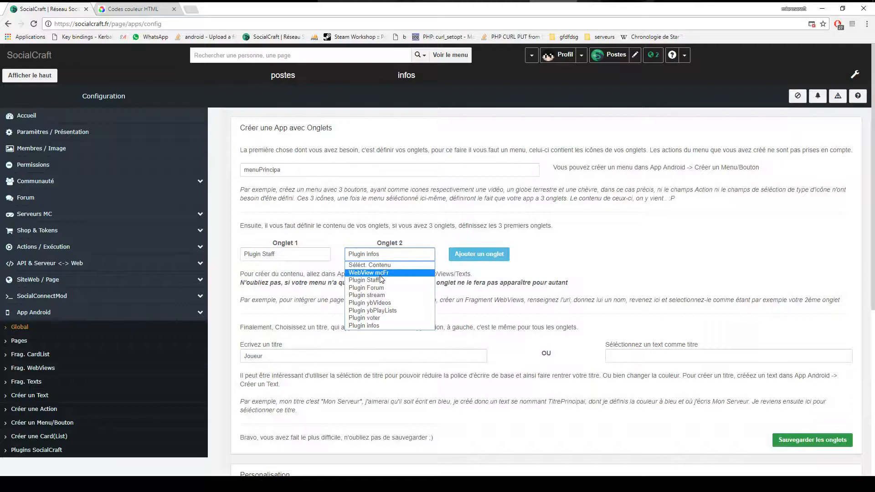
pyautogui.click(369, 273)
pyautogui.click(784, 444)
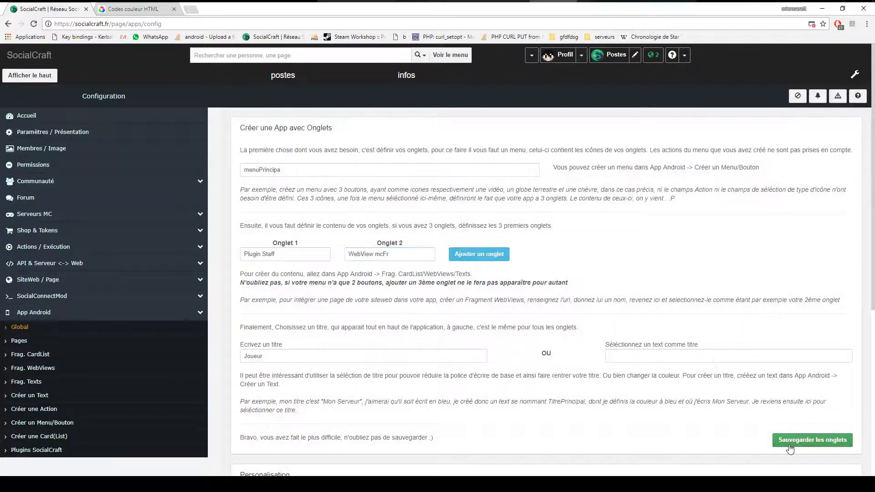
# Switch to the Android emulator, refresh the followed pages' data and reopen the page's app.
pyautogui.click(731, 1)
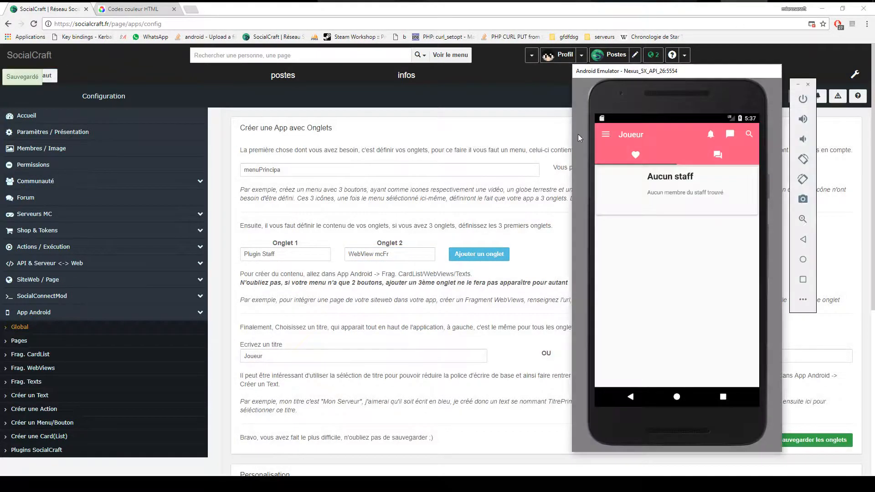
pyautogui.click(606, 134)
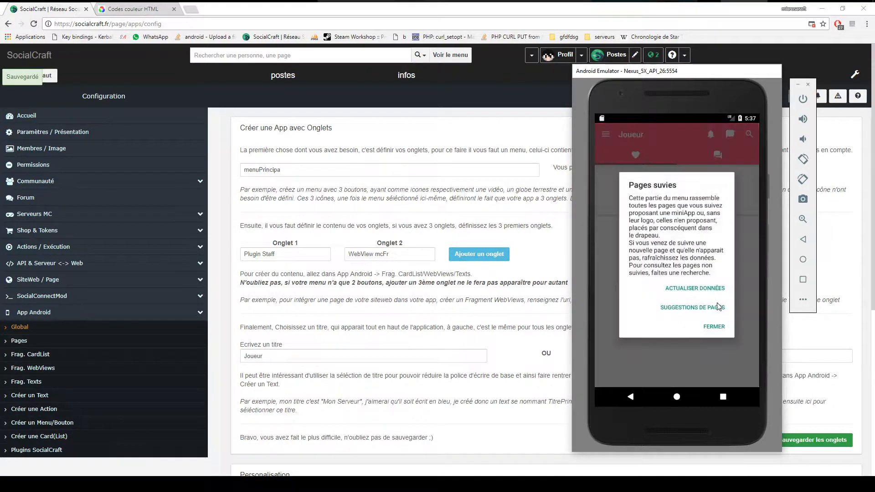
pyautogui.click(704, 290)
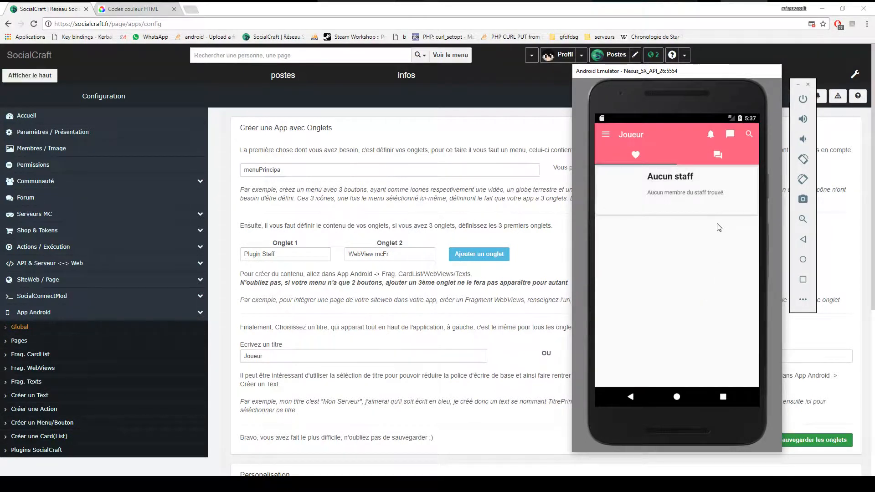
pyautogui.click(698, 155)
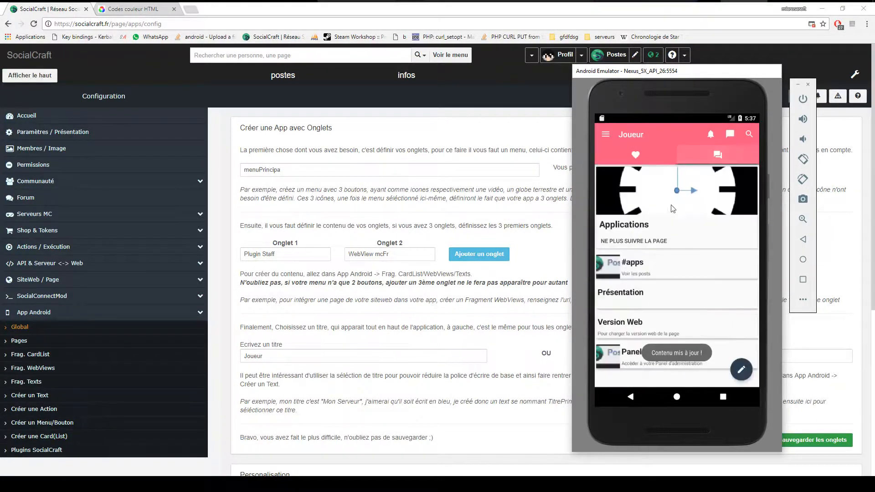
pyautogui.click(604, 133)
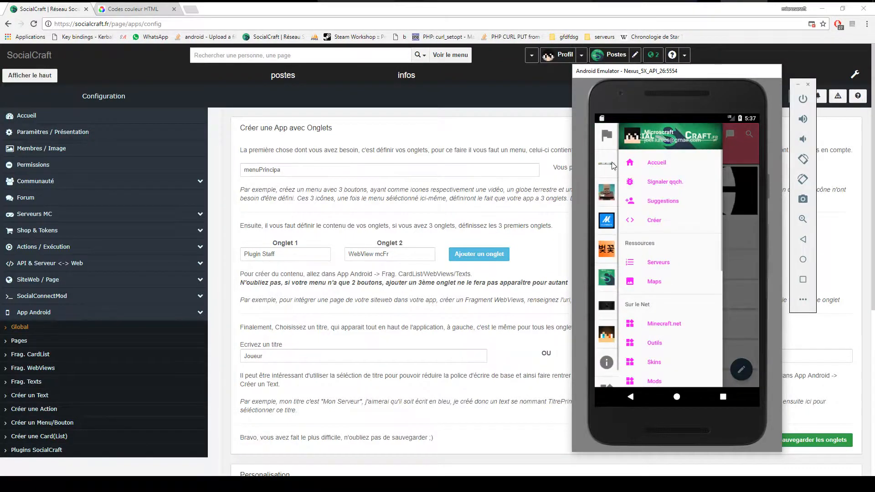
pyautogui.click(612, 163)
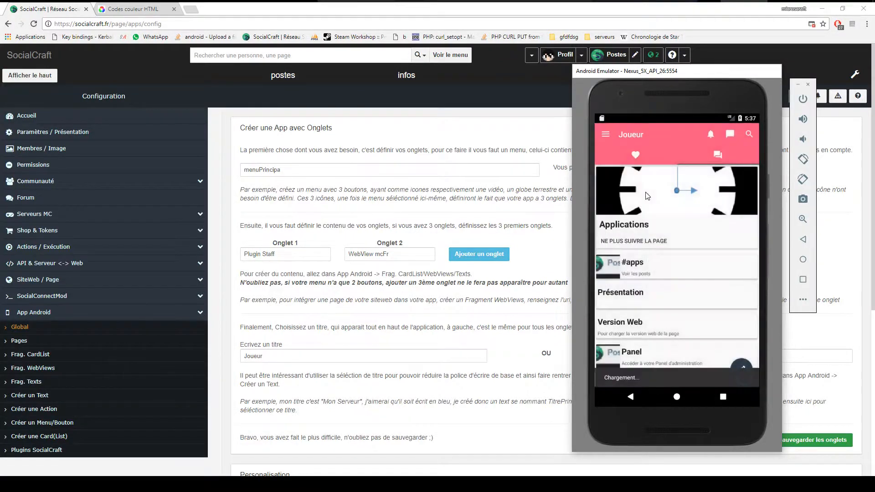
# Open the second tab of the page's app and look through the embedded colour code web page up to its top.
pyautogui.click(703, 155)
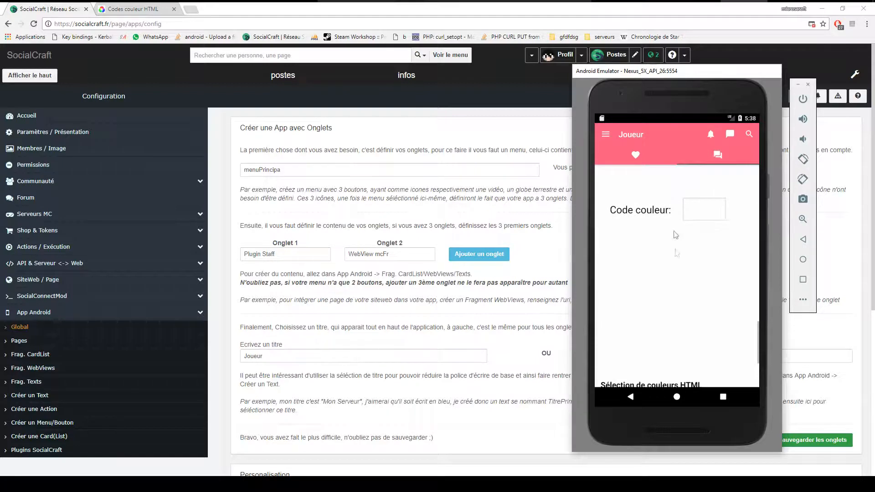
pyautogui.moveTo(674, 317); pyautogui.dragTo(667, 271)
pyautogui.moveTo(666, 271); pyautogui.dragTo(668, 335)
pyautogui.moveTo(654, 249); pyautogui.dragTo(671, 294)
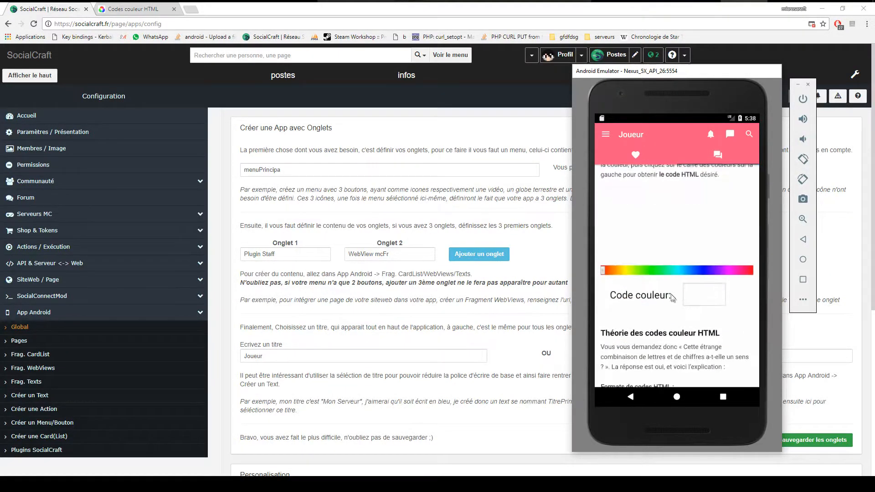
pyautogui.moveTo(663, 211); pyautogui.dragTo(669, 356)
pyautogui.moveTo(642, 296)
pyautogui.mouseDown()
pyautogui.moveTo(635, 192)
pyautogui.moveTo(654, 303)
pyautogui.mouseUp()
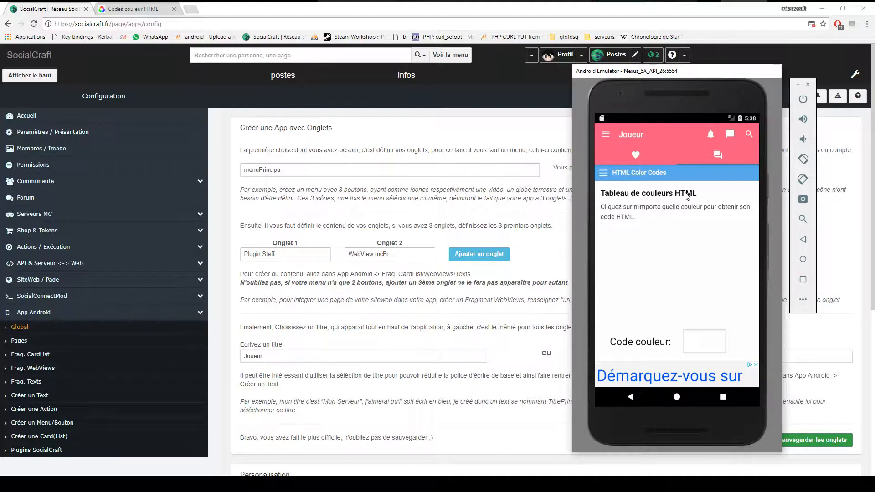
# View the app's staff tab, check the tab settings in the browser, and look over the second tab's web page again.
pyautogui.click(629, 154)
pyautogui.scroll(-1, 119, 334)
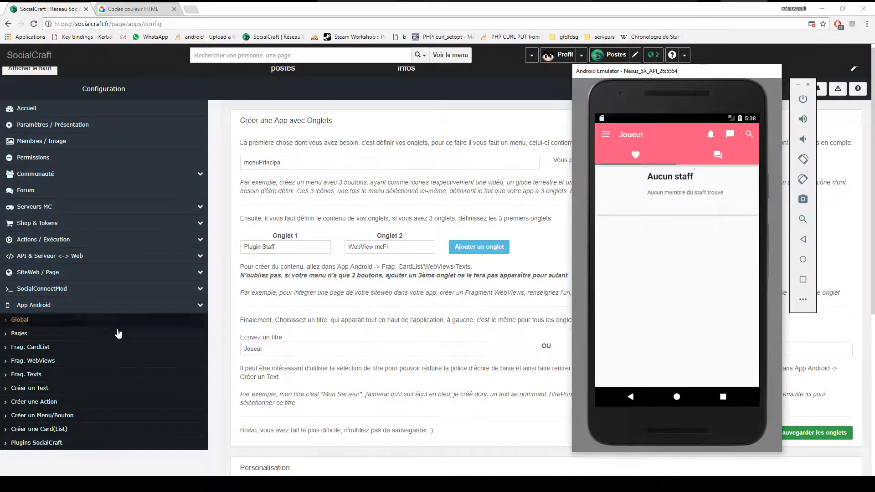
pyautogui.scroll(-1, 119, 334)
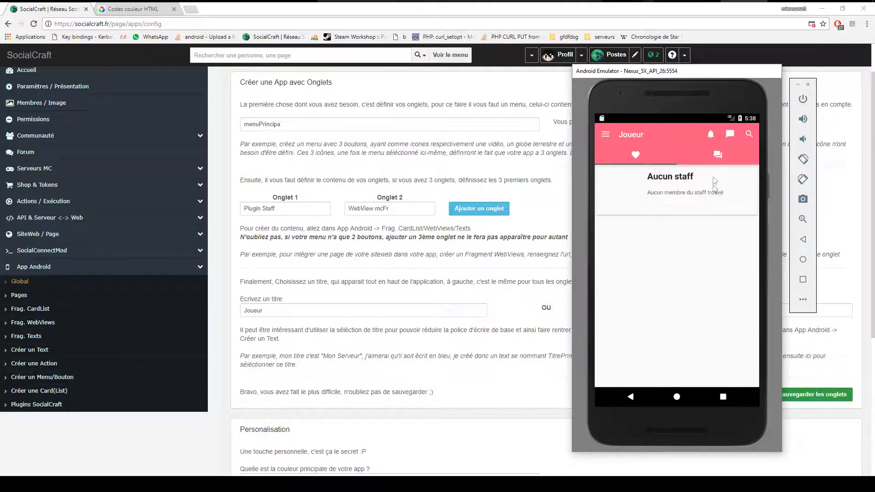
pyautogui.click(707, 157)
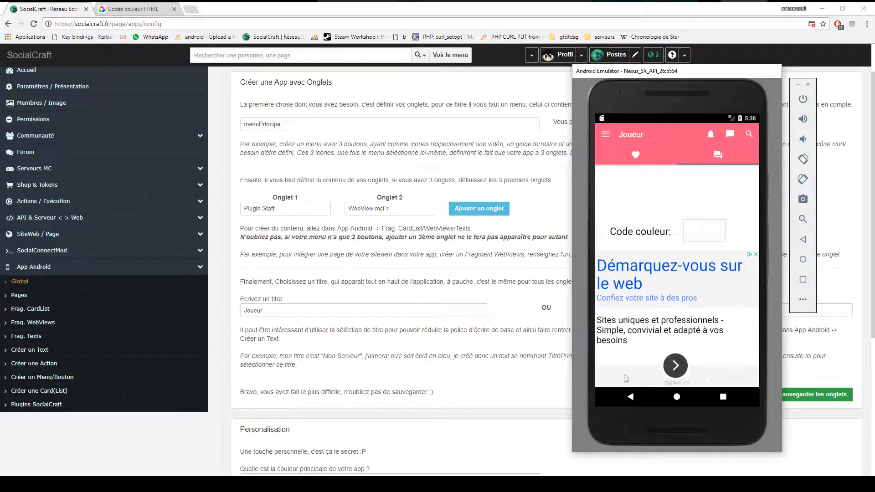
pyautogui.moveTo(721, 292); pyautogui.dragTo(727, 360)
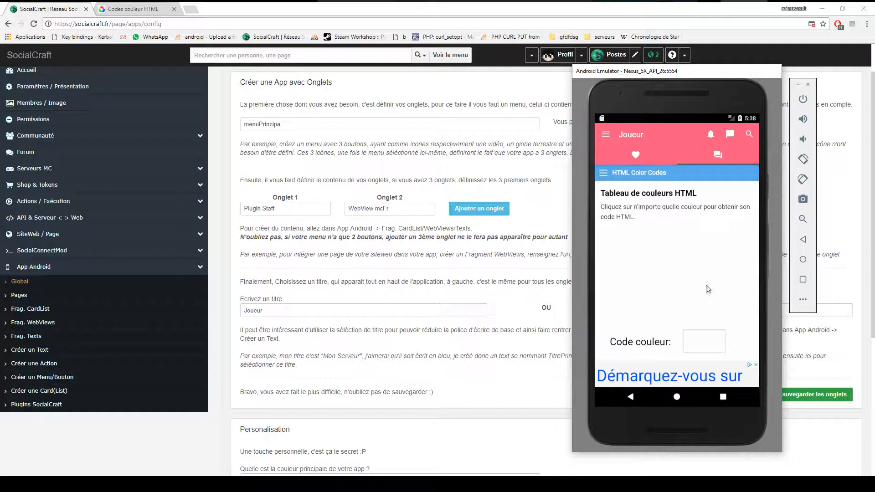
pyautogui.moveTo(703, 302); pyautogui.dragTo(685, 178)
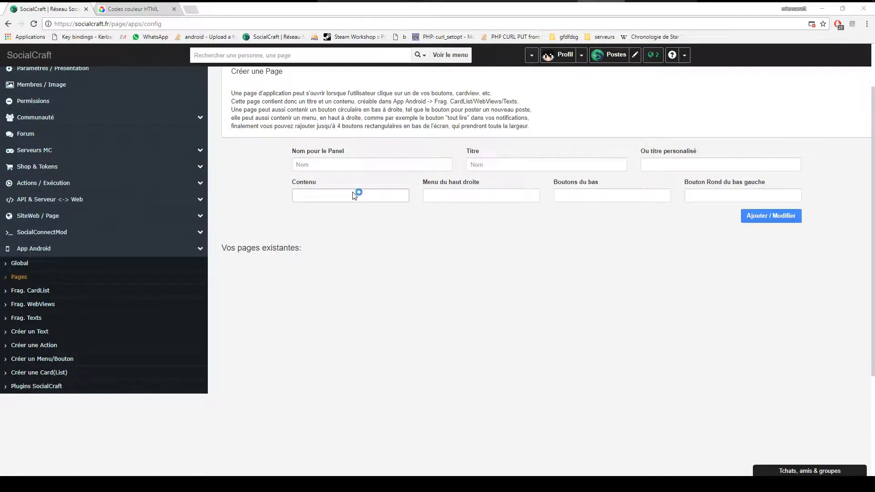
# In the new page form, set the panel name and title to Color and the content to WebView mcFr.
pyautogui.click(333, 167)
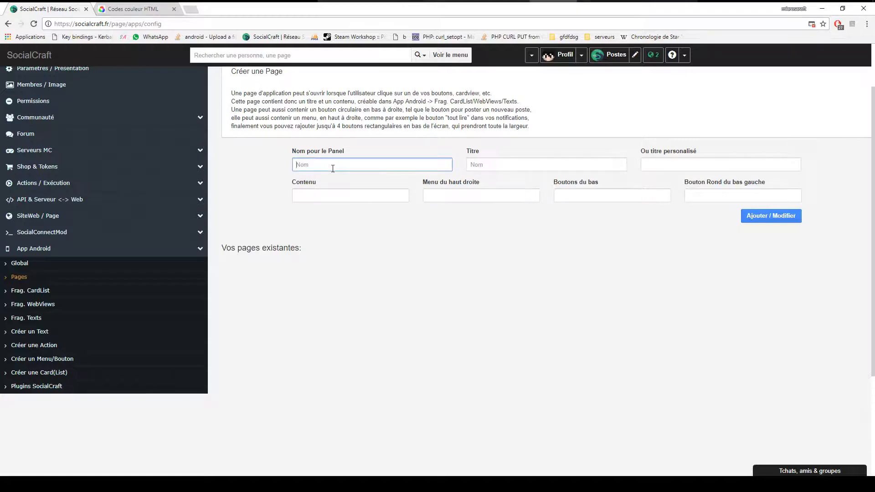
pyautogui.write('Color')
pyautogui.click(529, 164)
pyautogui.write('Color')
pyautogui.click(652, 165)
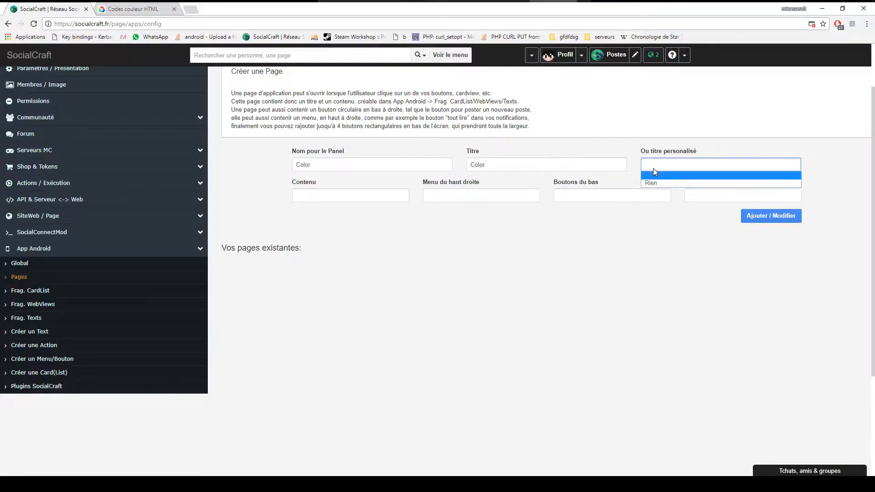
pyautogui.click(357, 195)
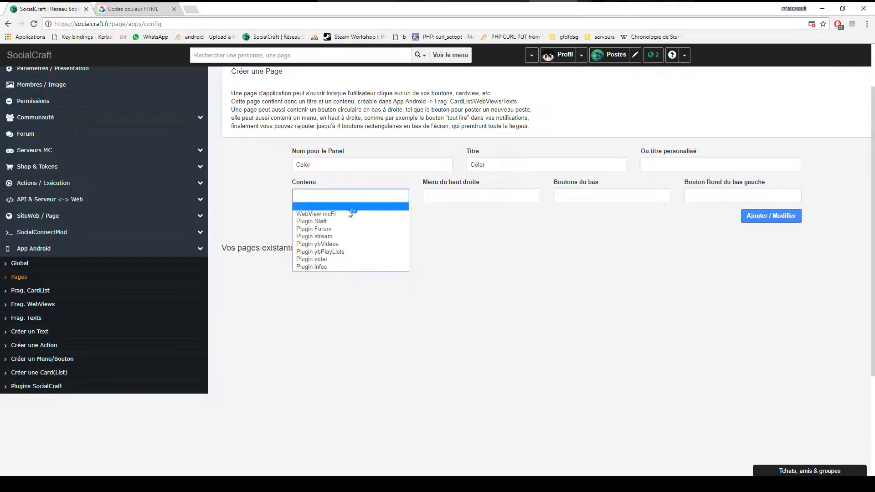
pyautogui.click(350, 213)
# Assign menuPrincipa to the page's upper menu, bottom buttons and round button, and add the page.
pyautogui.click(481, 196)
pyautogui.click(462, 221)
pyautogui.click(604, 195)
pyautogui.click(592, 231)
pyautogui.click(598, 196)
pyautogui.click(565, 224)
pyautogui.click(701, 197)
pyautogui.click(705, 218)
pyautogui.click(749, 215)
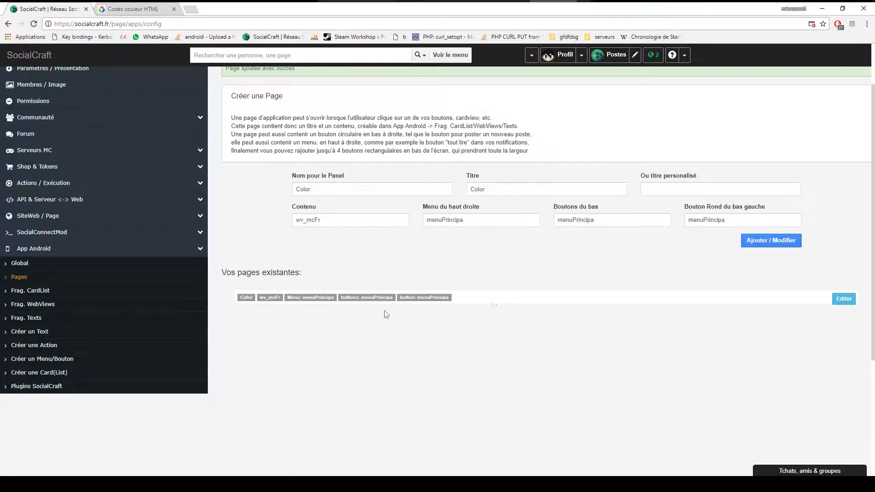
pyautogui.click(59, 321)
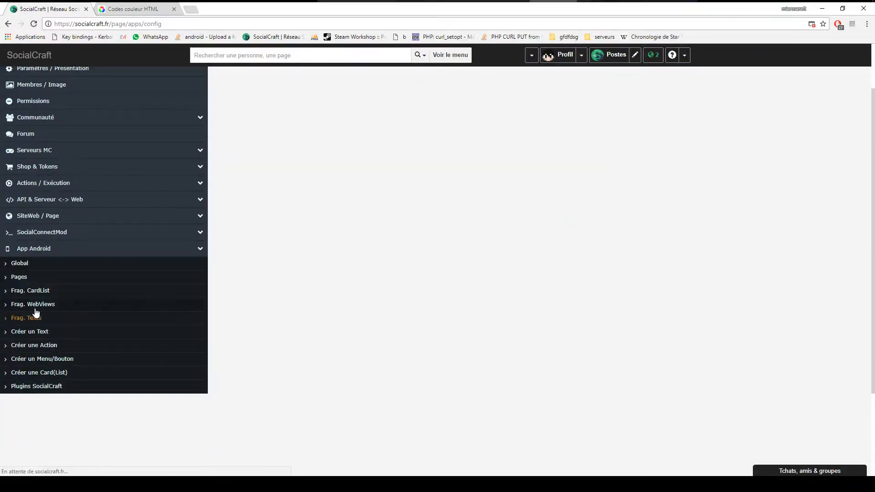
pyautogui.scroll(-1, 45, 321)
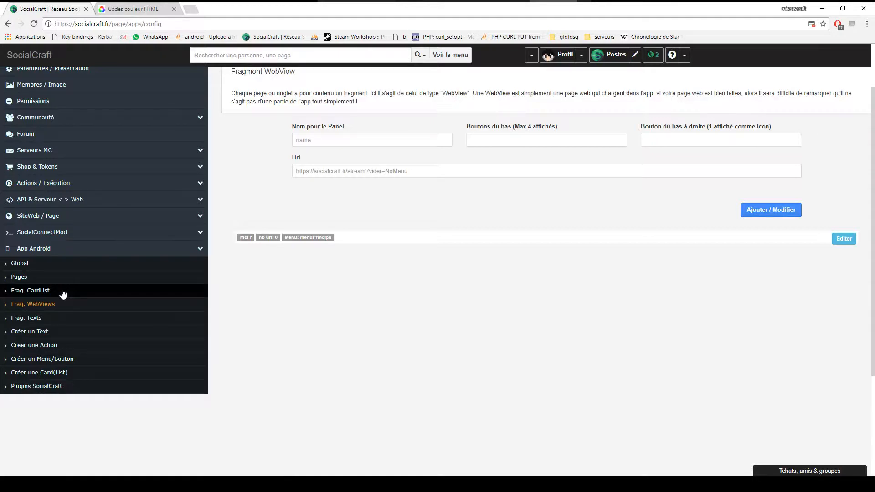
pyautogui.click(62, 294)
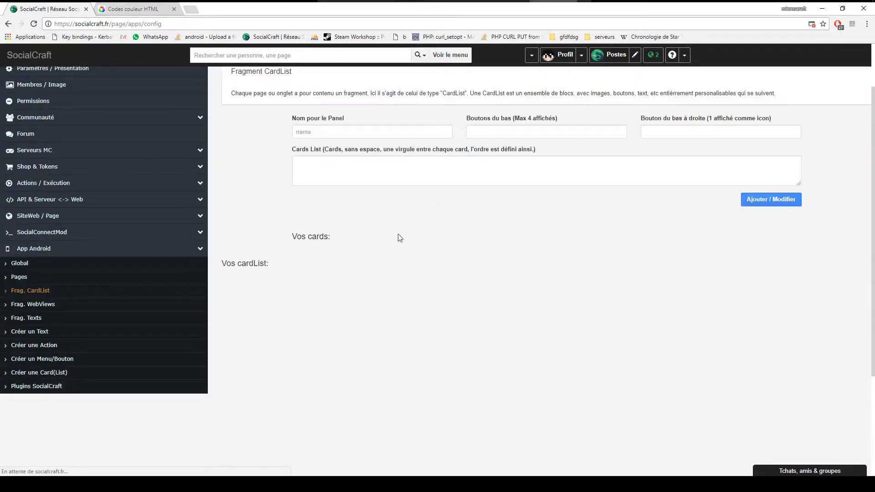
pyautogui.scroll(1, 274, 256)
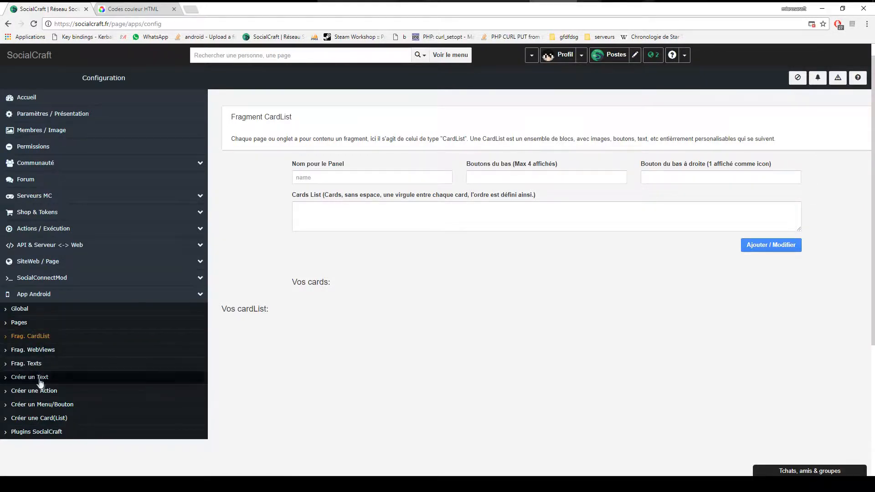
# Open the existing menuPrincipa menu for editing and set the staff button's action to Page Color.
pyautogui.click(45, 405)
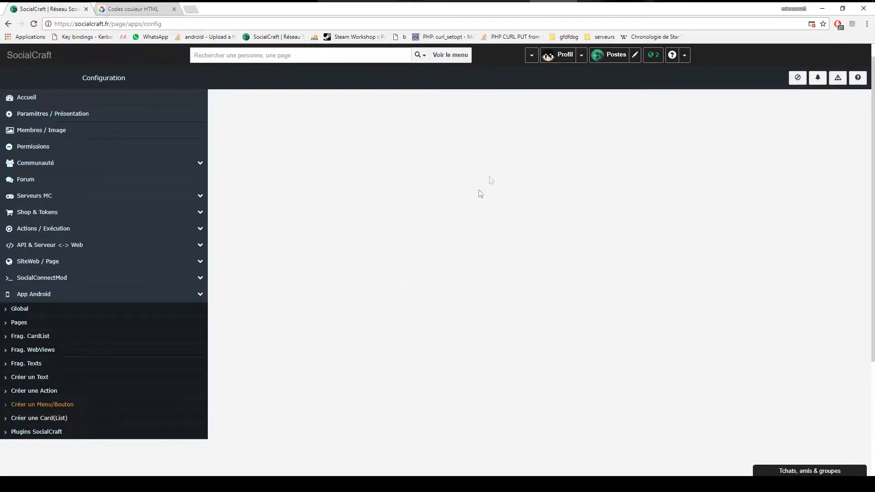
pyautogui.scroll(-10, 469, 228)
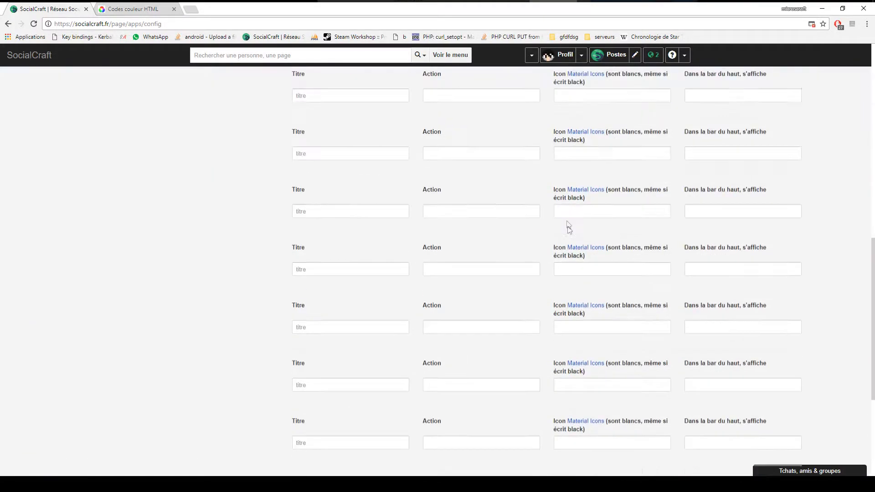
pyautogui.click(850, 425)
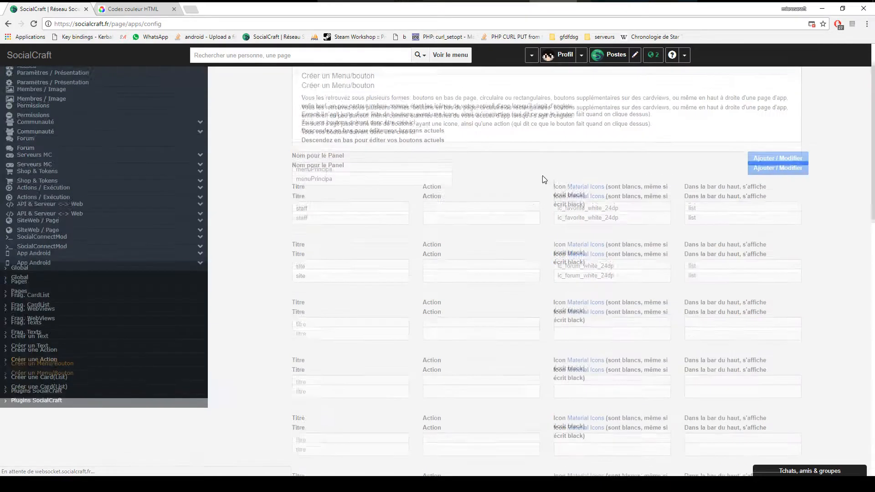
pyautogui.click(475, 267)
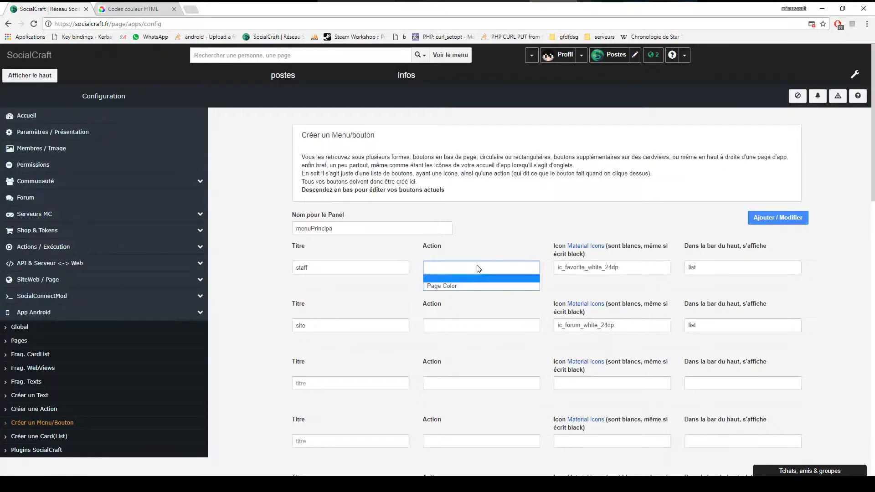
pyautogui.click(469, 283)
# Set the site button's action to Page Color and save the modified menu.
pyautogui.click(463, 325)
pyautogui.click(452, 351)
pyautogui.click(450, 329)
pyautogui.moveTo(451, 353); pyautogui.dragTo(448, 337)
pyautogui.click(448, 331)
pyautogui.click(457, 344)
pyautogui.scroll(-15, 734, 316)
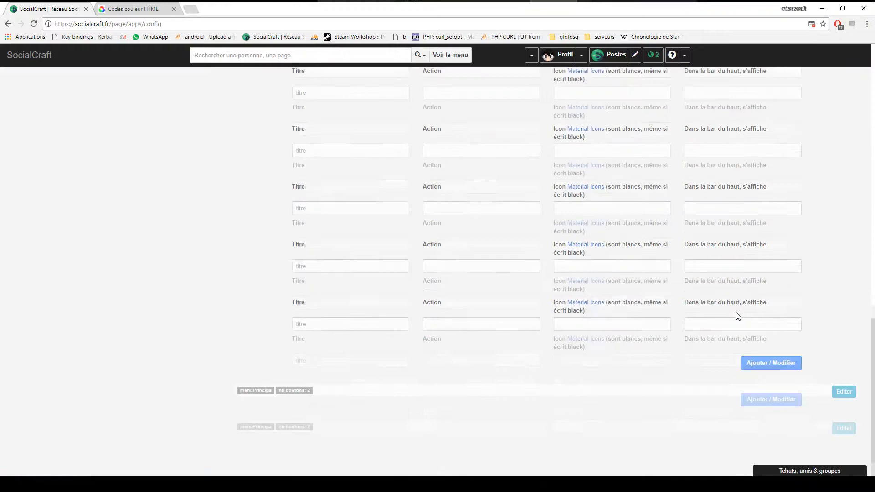
pyautogui.click(755, 411)
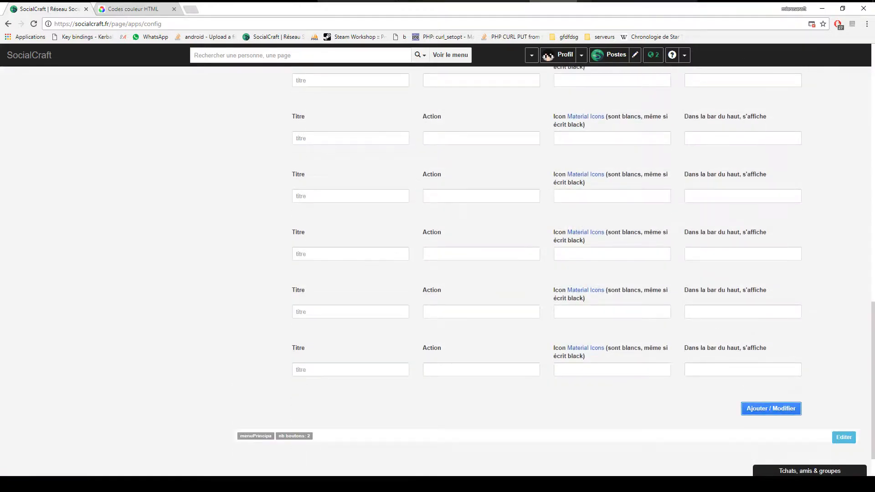
# Switch to the Android emulator and update the followed pages' content for the Joueur app.
pyautogui.click(748, 1)
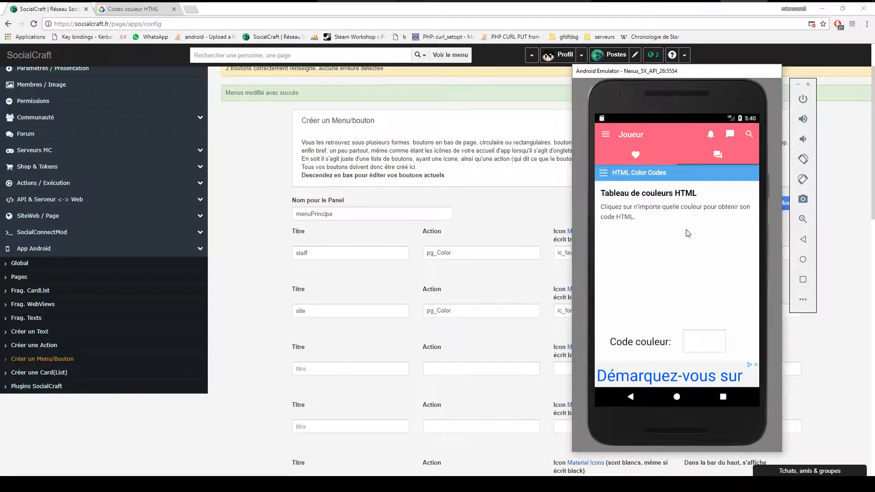
pyautogui.click(610, 132)
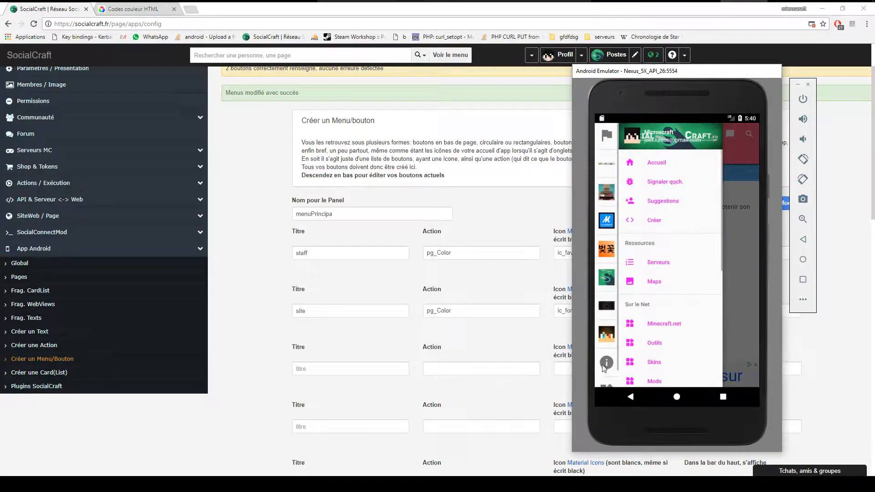
pyautogui.click(604, 365)
pyautogui.click(713, 309)
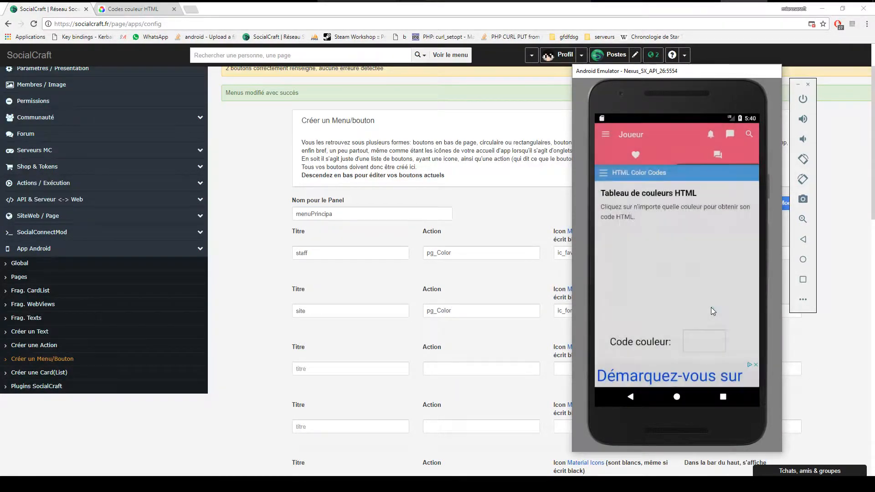
pyautogui.click(602, 133)
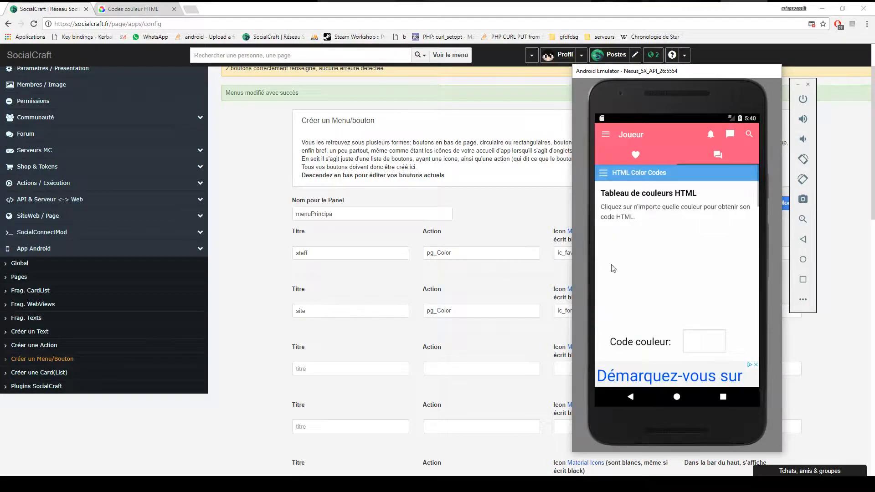
pyautogui.click(606, 133)
pyautogui.click(602, 357)
pyautogui.click(696, 292)
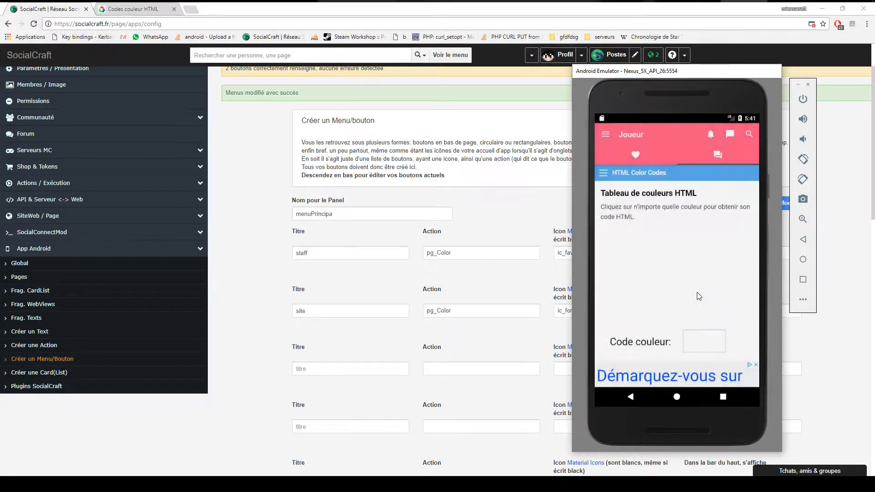
# Reload the page's app from the navigation drawer and view its second tab again.
pyautogui.click(606, 135)
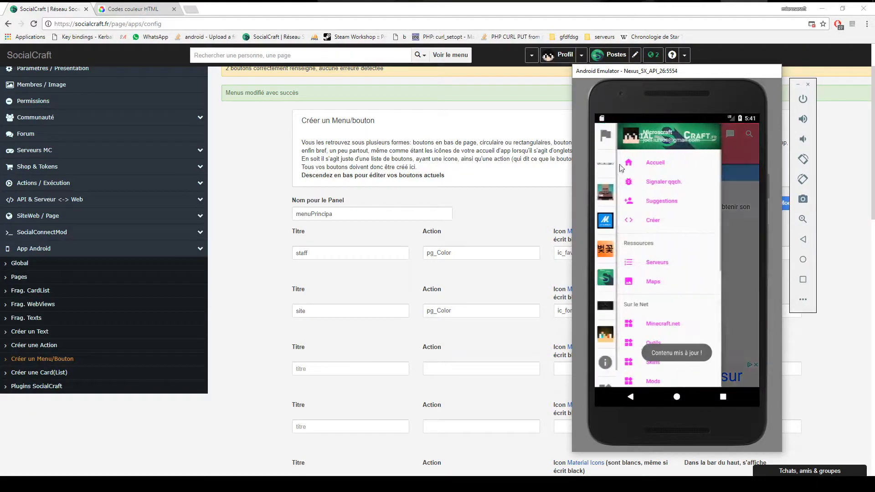
pyautogui.click(671, 200)
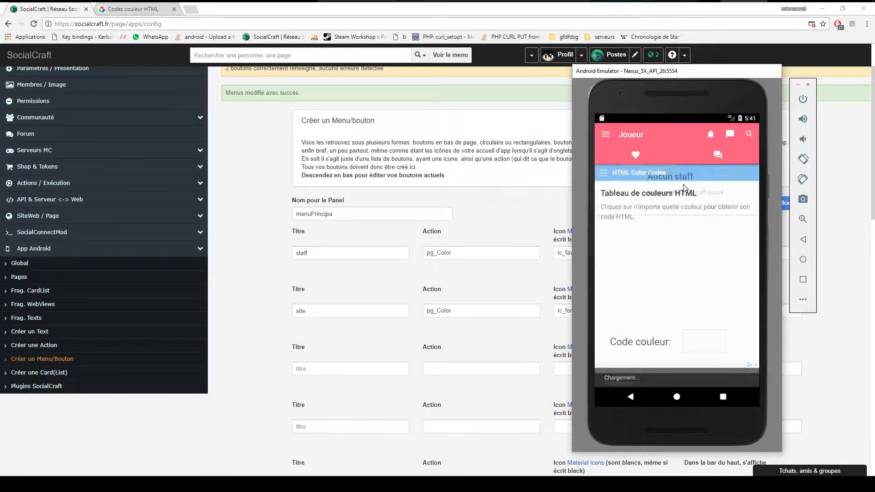
pyautogui.click(723, 155)
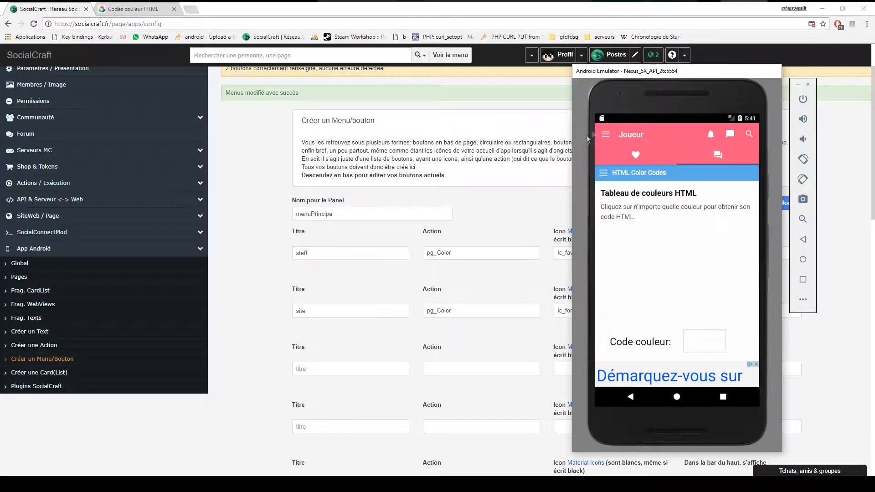
pyautogui.click(606, 134)
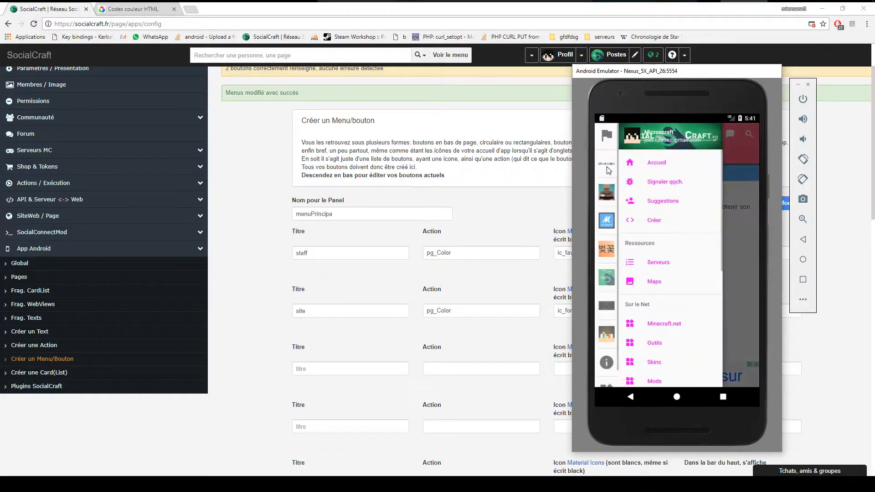
pyautogui.click(722, 163)
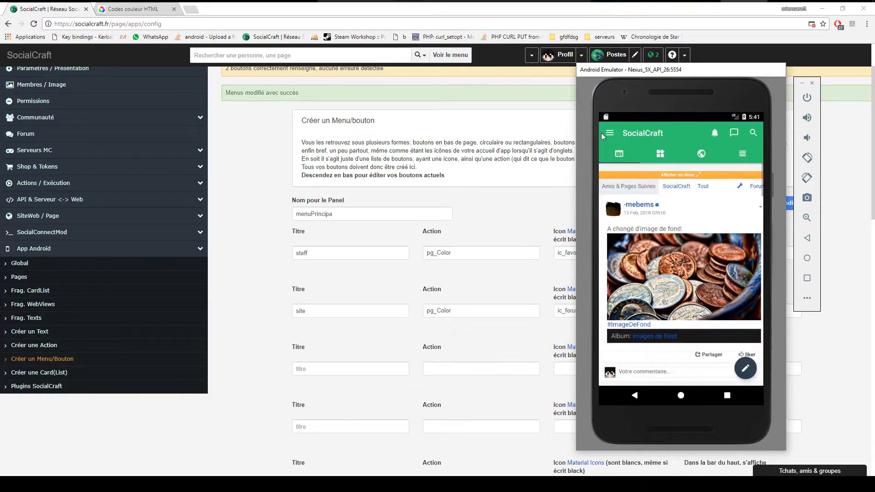
# Open the page's app from the SocialCraft home screen, look through the second tab's web page and view the staff tab.
pyautogui.click(610, 133)
pyautogui.click(658, 172)
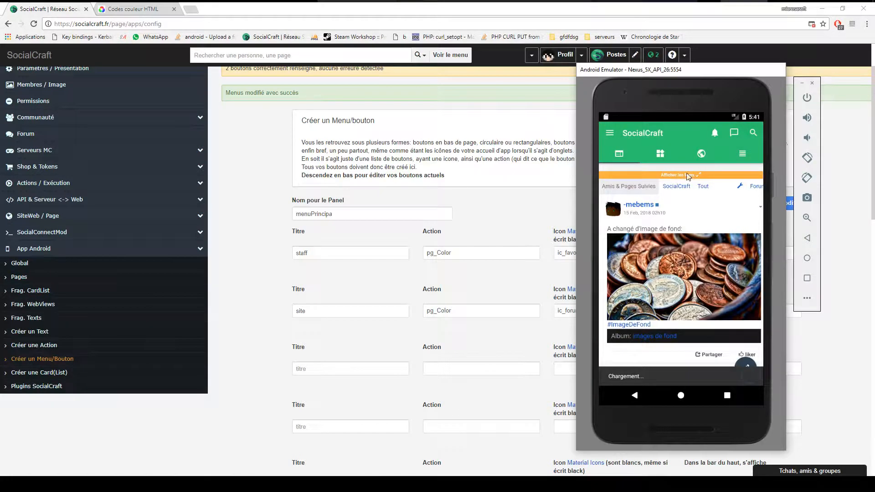
pyautogui.click(725, 159)
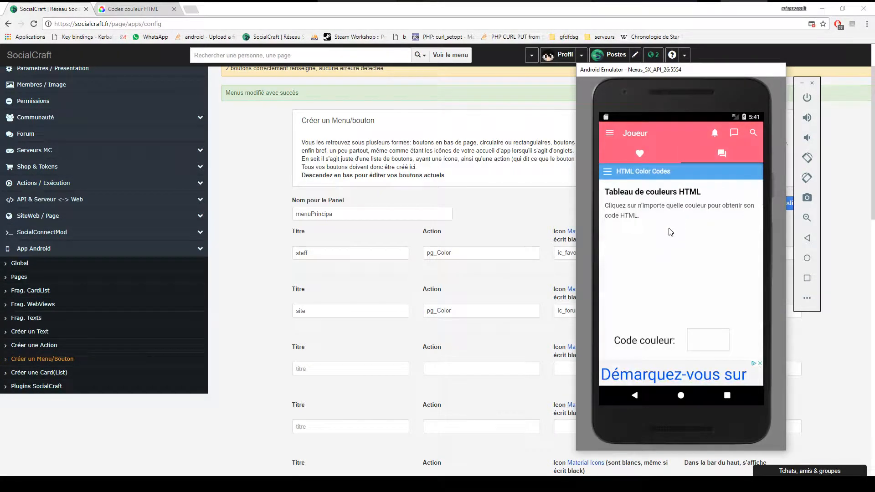
pyautogui.moveTo(716, 303); pyautogui.dragTo(654, 131)
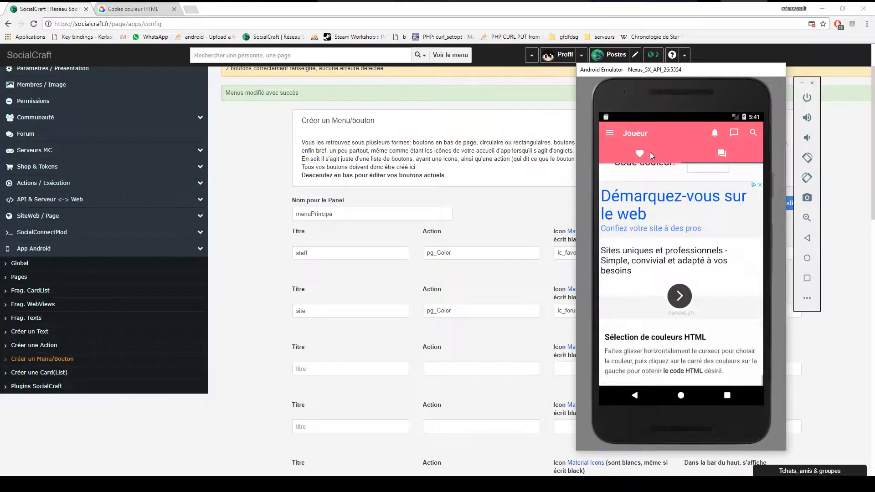
pyautogui.click(650, 154)
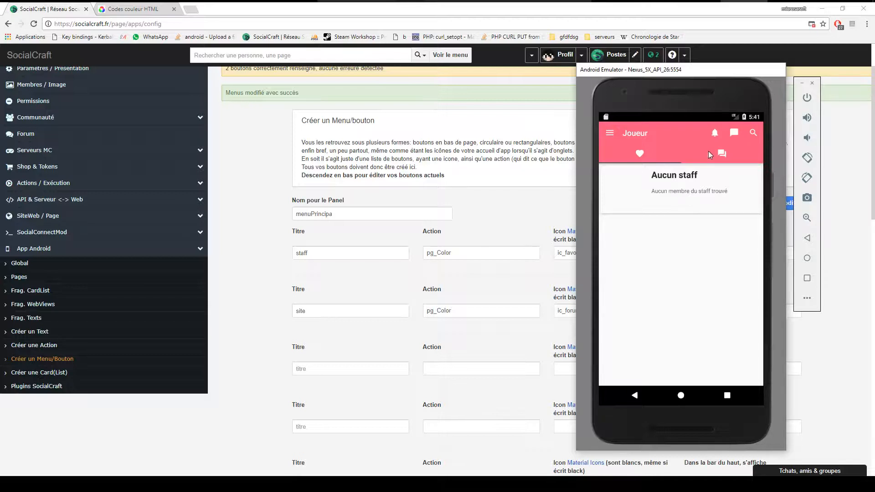
pyautogui.scroll(1, 197, 210)
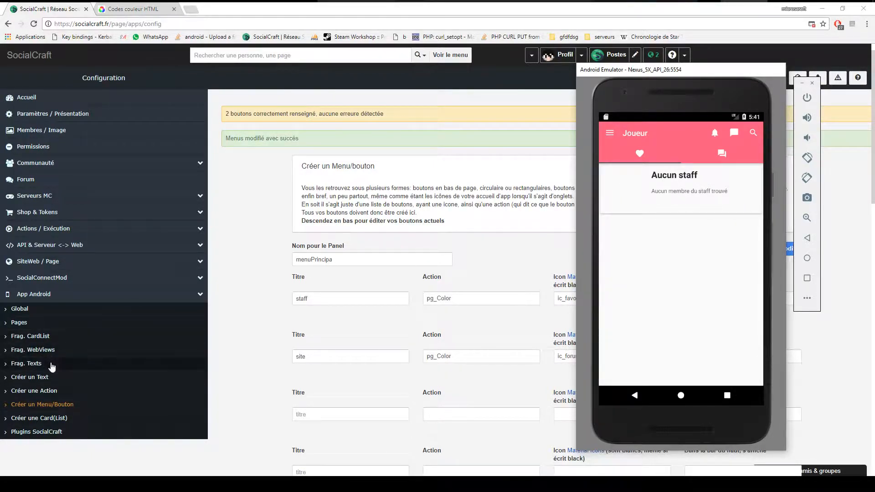
pyautogui.click(42, 338)
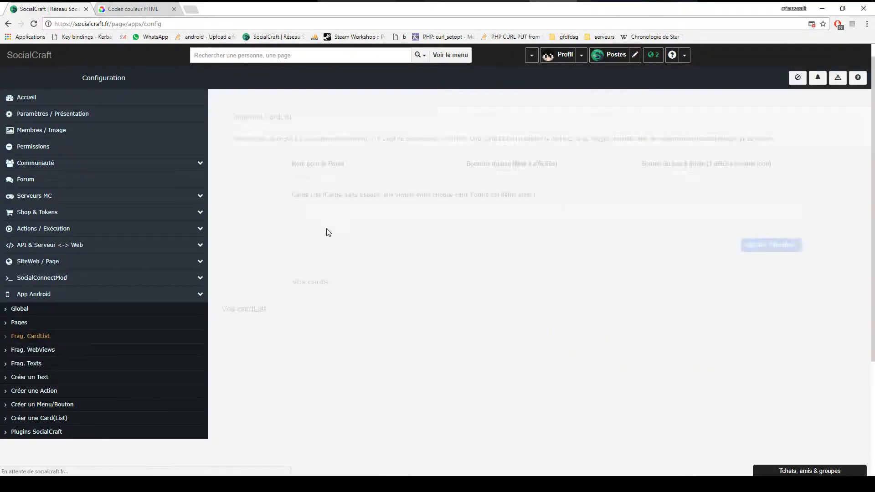
pyautogui.click(377, 206)
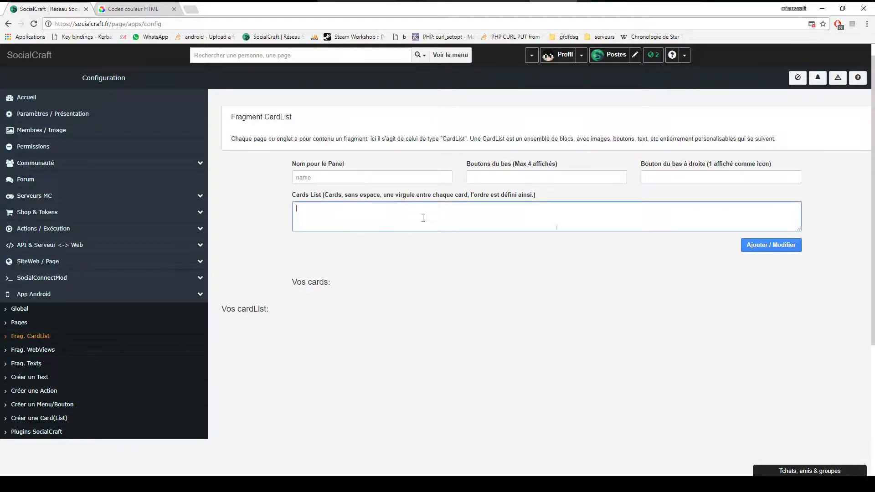
# Start a new card for the Android app, name it CarteTest and copy that name.
pyautogui.click(34, 418)
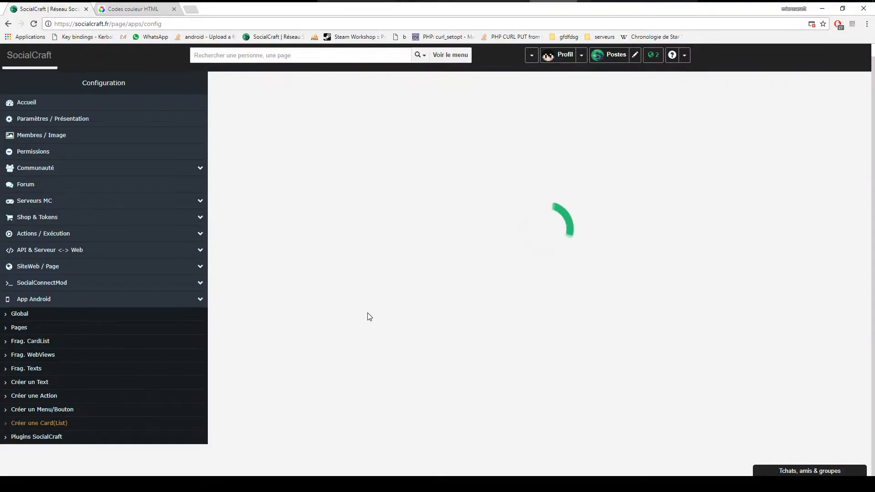
pyautogui.click(384, 217)
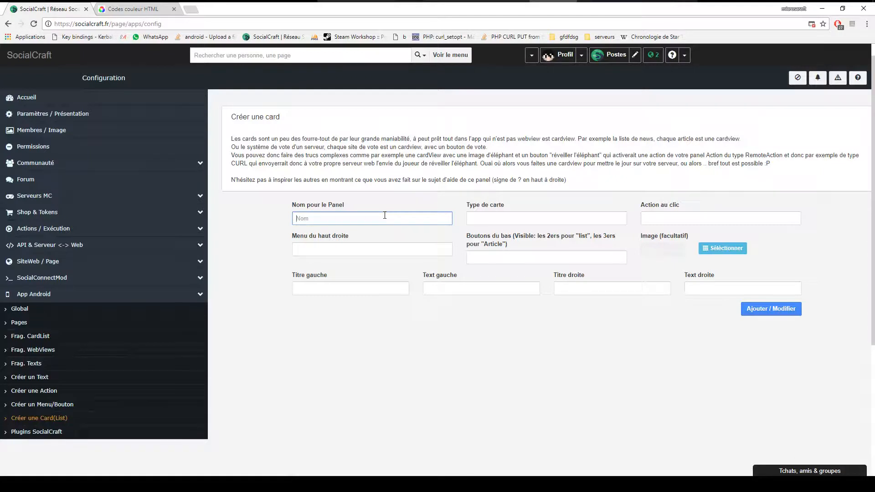
pyautogui.write('Carte Test')
pyautogui.hotkey('ctrl', 'a')
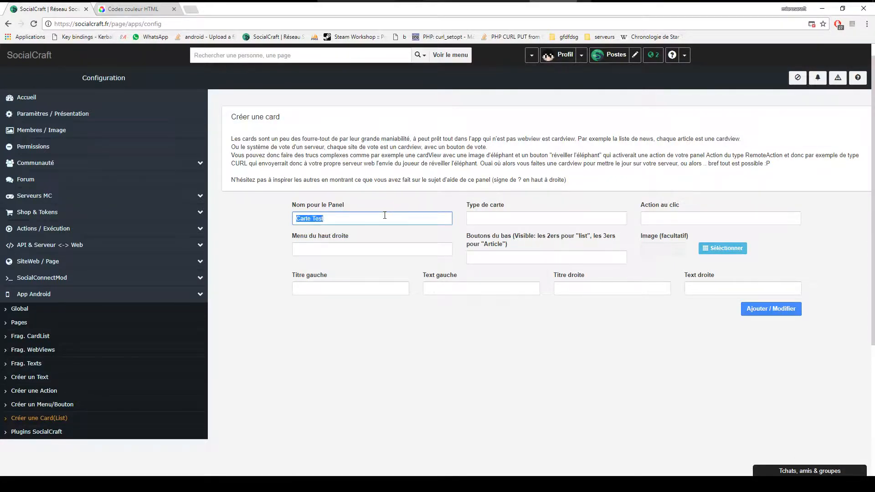
pyautogui.click(309, 221)
pyautogui.hotkey('ctrl', 'a')
pyautogui.hotkey('ctrl', 'c')
# Set the card's type to "Article" and its click action to Page Color.
pyautogui.click(517, 220)
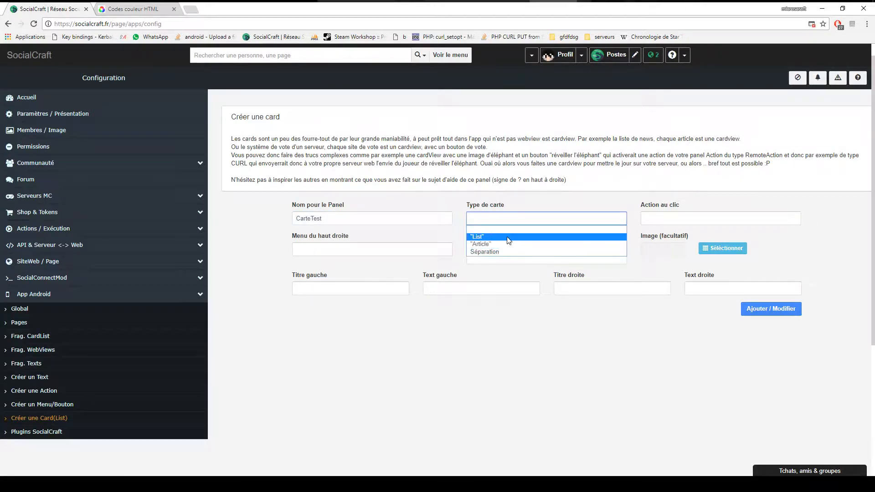
pyautogui.click(514, 243)
pyautogui.click(693, 221)
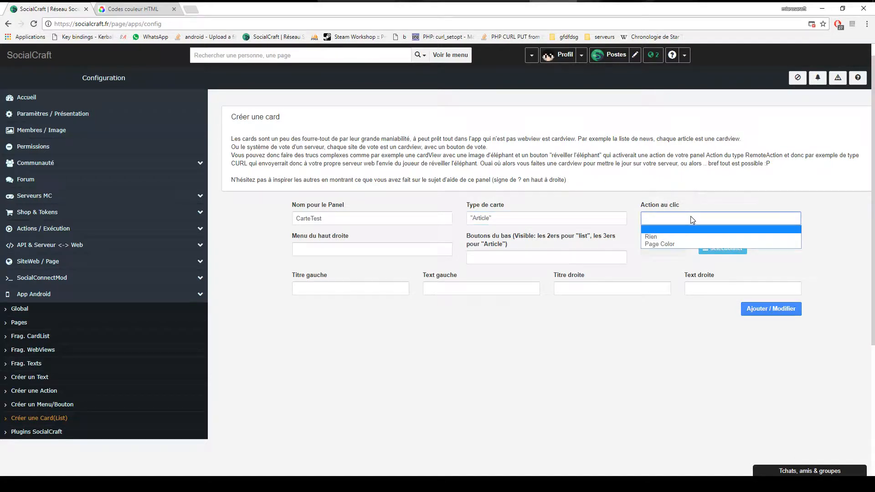
pyautogui.click(676, 243)
# Leave the card's upper menu and lower buttons empty, and choose the first recently uploaded gallery image for it.
pyautogui.click(392, 251)
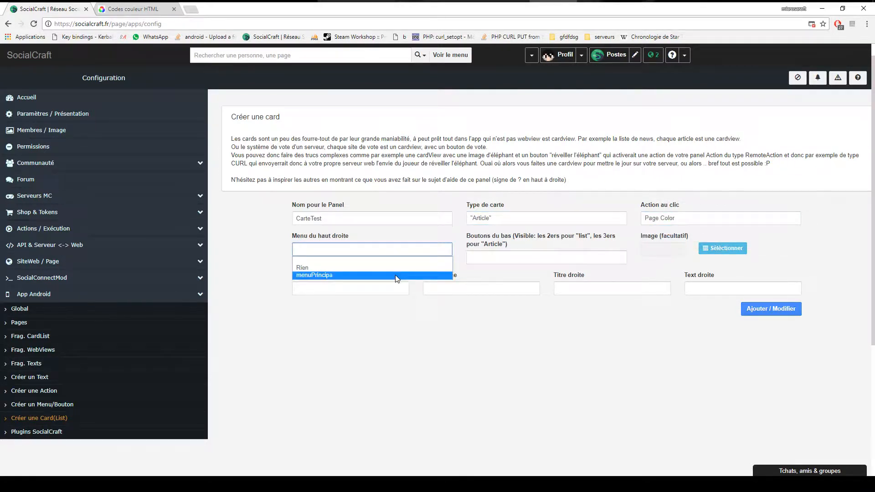
pyautogui.click(484, 243)
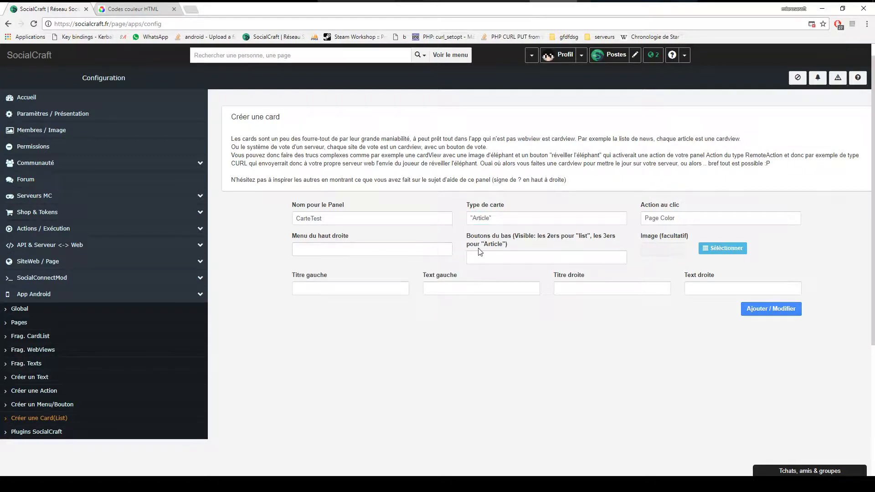
pyautogui.click(489, 256)
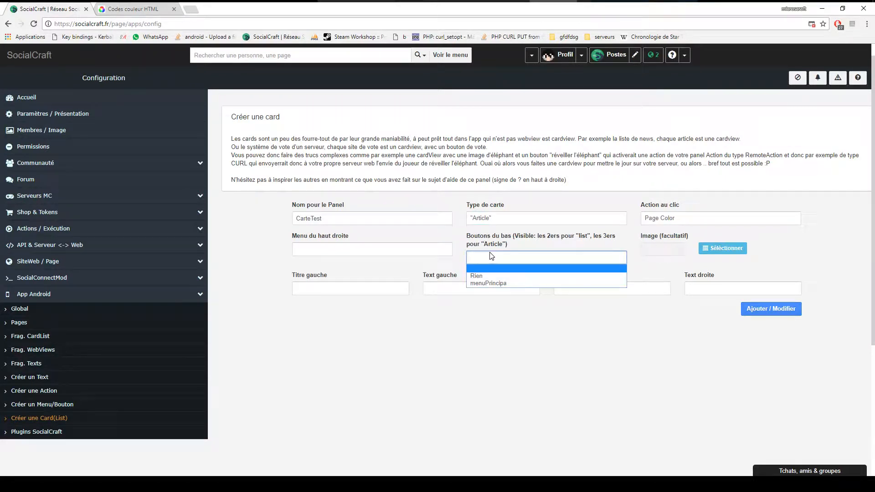
pyautogui.click(506, 242)
pyautogui.click(722, 248)
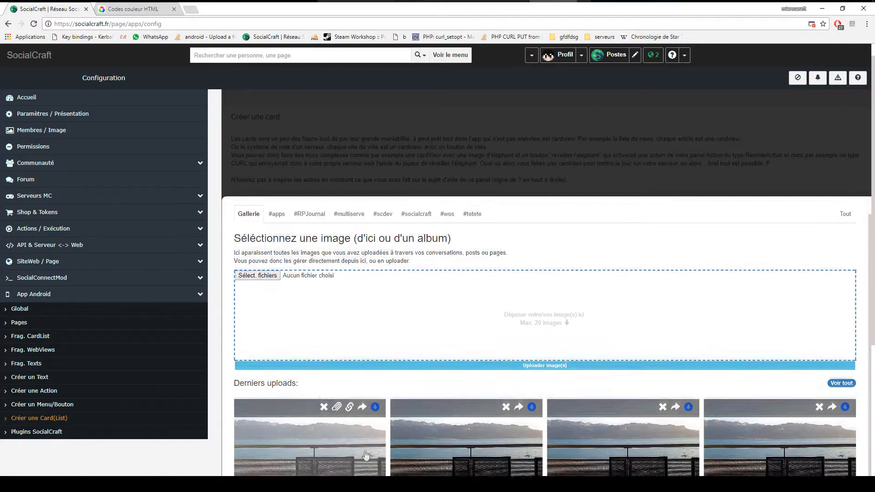
pyautogui.click(297, 442)
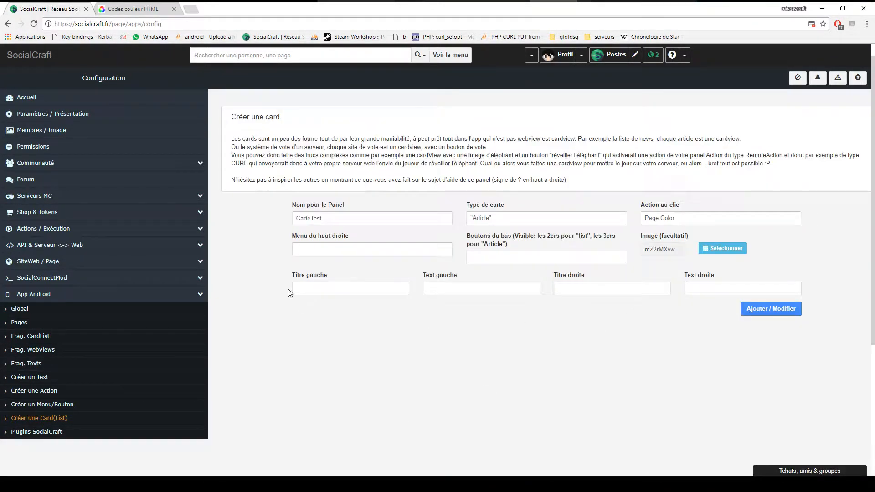
# Set both titles and both texts of the card to Rien, and add the card.
pyautogui.click(303, 290)
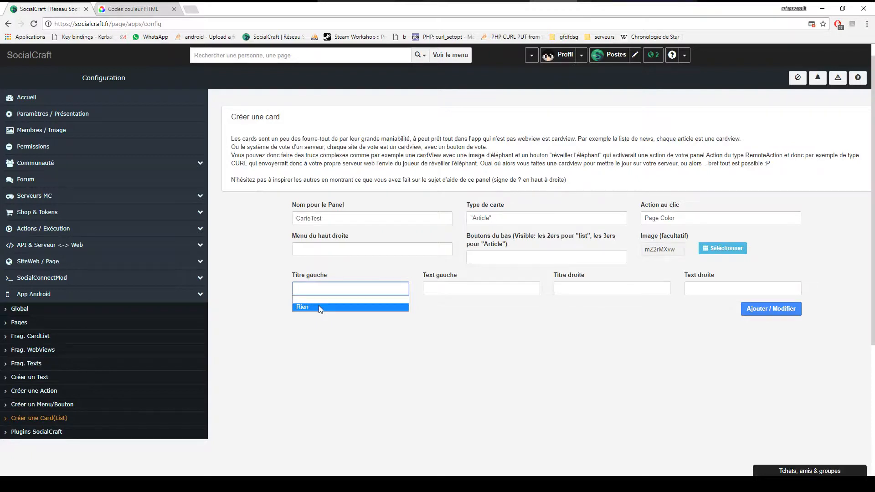
pyautogui.click(318, 306)
pyautogui.click(482, 293)
pyautogui.click(479, 308)
pyautogui.click(612, 289)
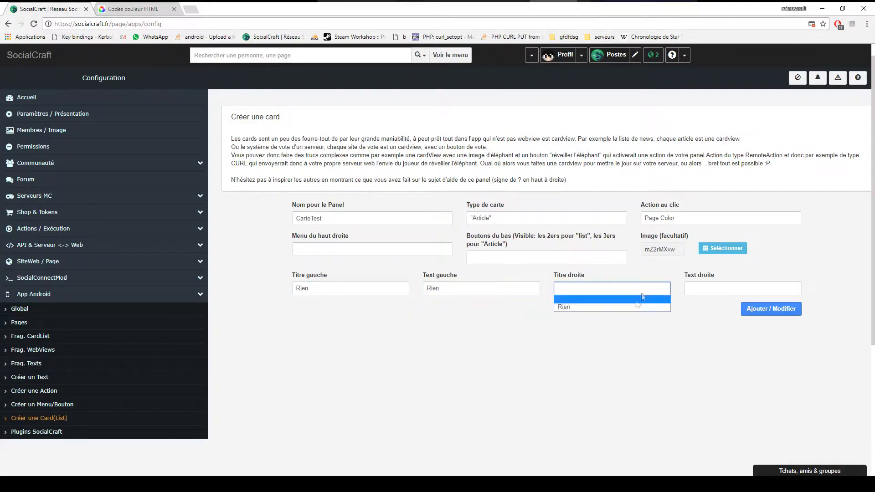
pyautogui.click(644, 307)
pyautogui.click(708, 289)
pyautogui.click(711, 306)
pyautogui.click(756, 309)
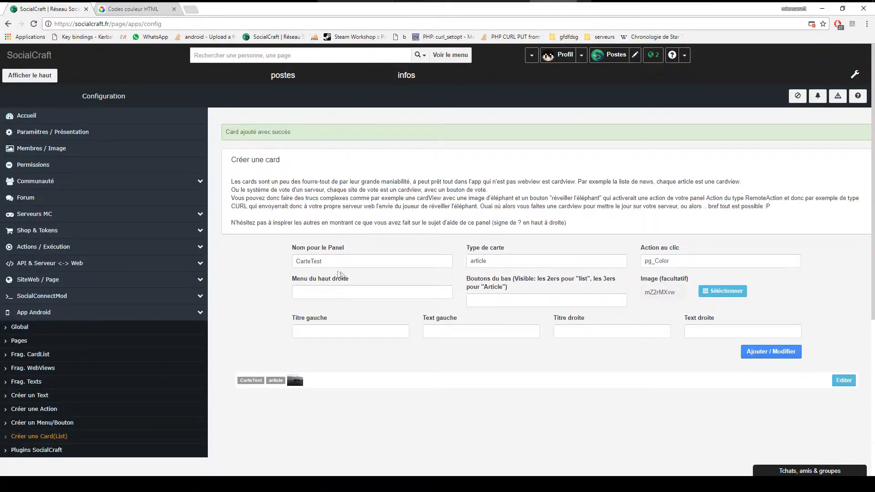
# Create a CardList fragment named CartList that contains the CarteTest card.
pyautogui.click(47, 357)
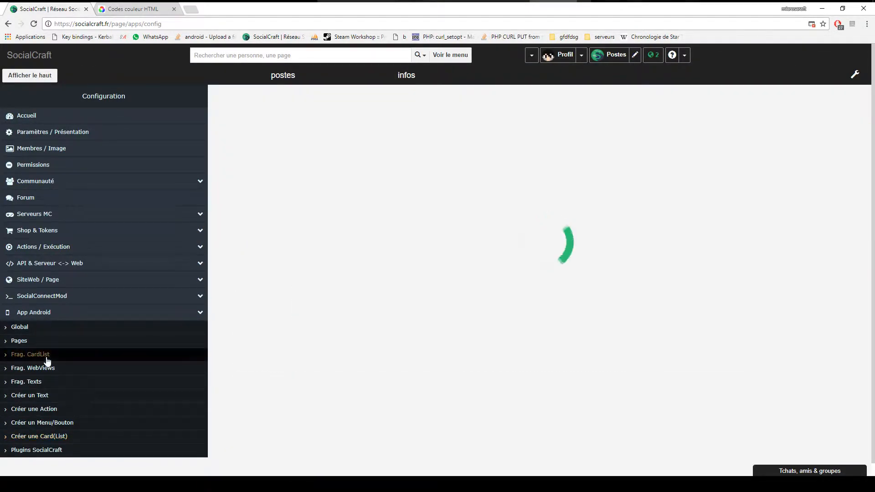
pyautogui.click(334, 247)
pyautogui.hotkey('ctrl', 'v')
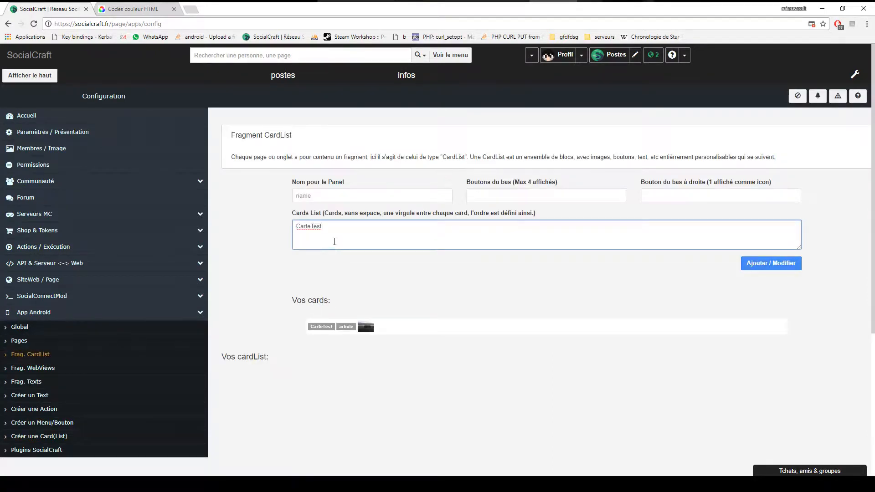
pyautogui.click(326, 198)
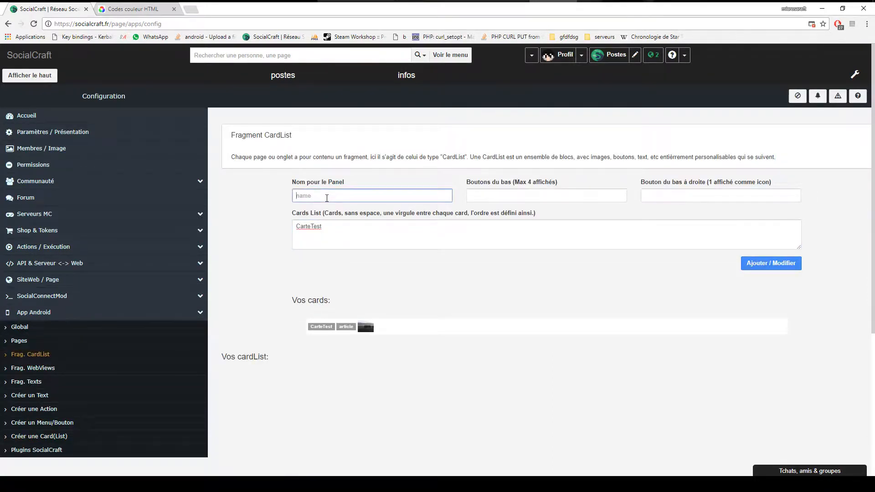
pyautogui.write('CartList')
pyautogui.doubleClick(326, 197)
pyautogui.click(770, 264)
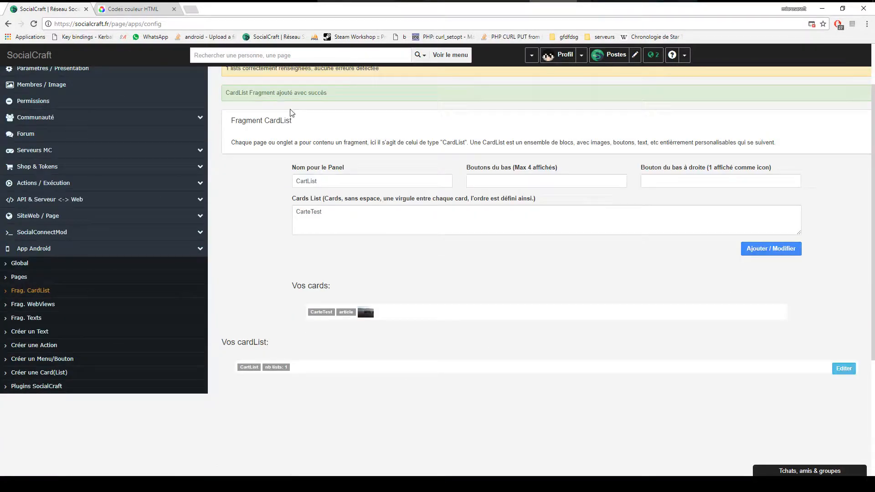
pyautogui.click(353, 219)
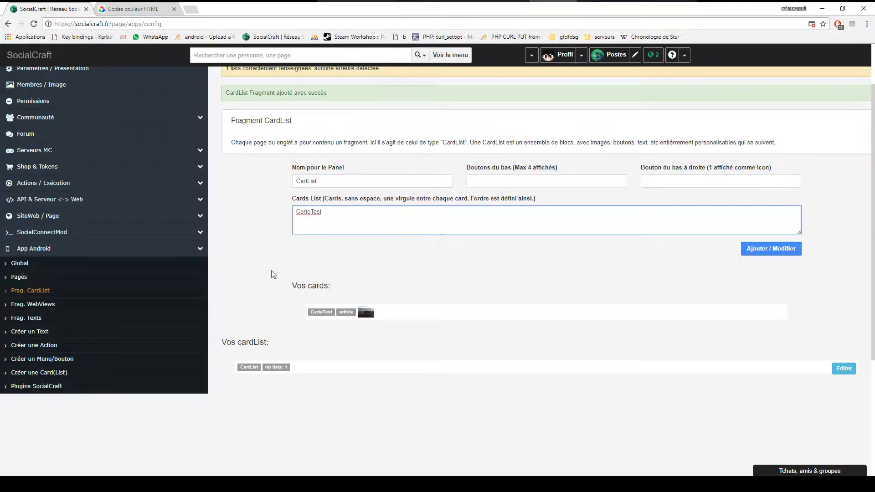
# Add a third tab with the content CardView CartList to the app's global settings and save the tabs.
pyautogui.click(58, 265)
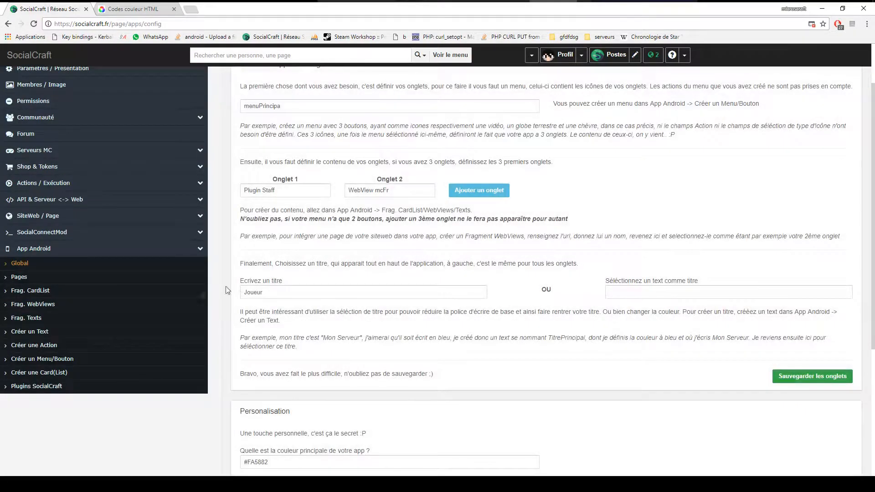
pyautogui.scroll(1, 223, 268)
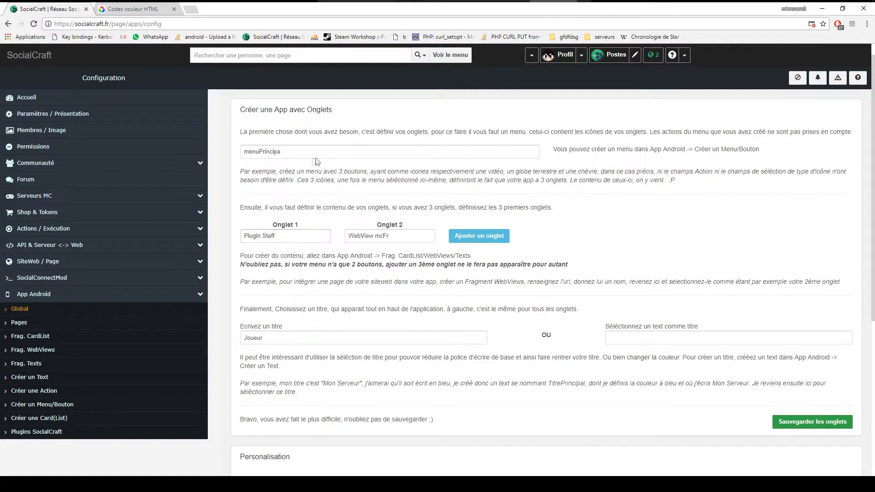
pyautogui.click(500, 244)
pyautogui.click(503, 236)
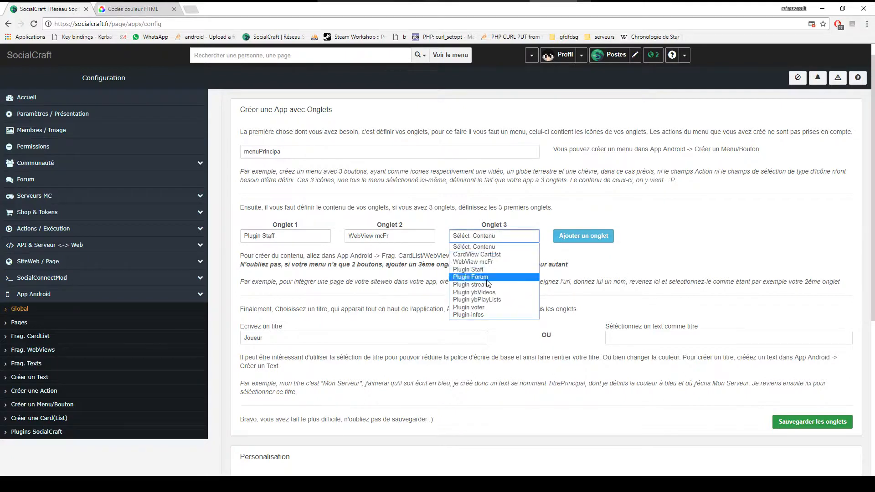
pyautogui.click(481, 253)
pyautogui.click(797, 422)
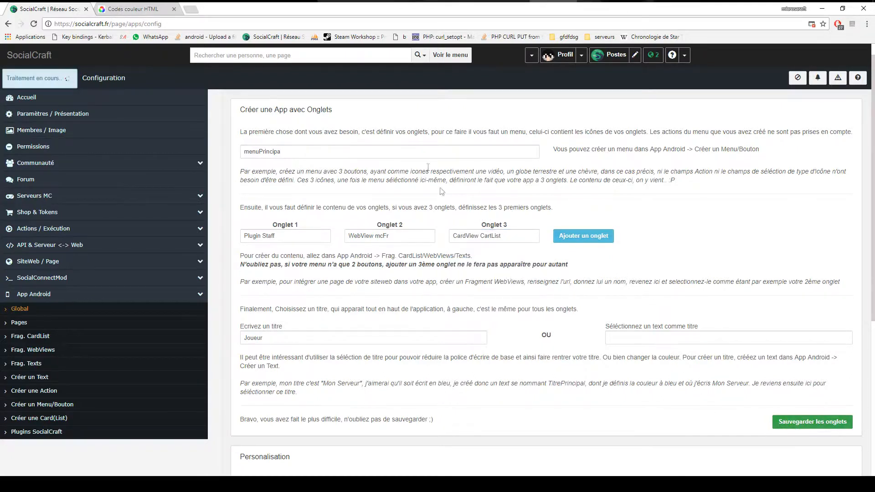
# Open the existing menuPrincipa menu for editing.
pyautogui.click(38, 404)
pyautogui.scroll(-4, 600, 264)
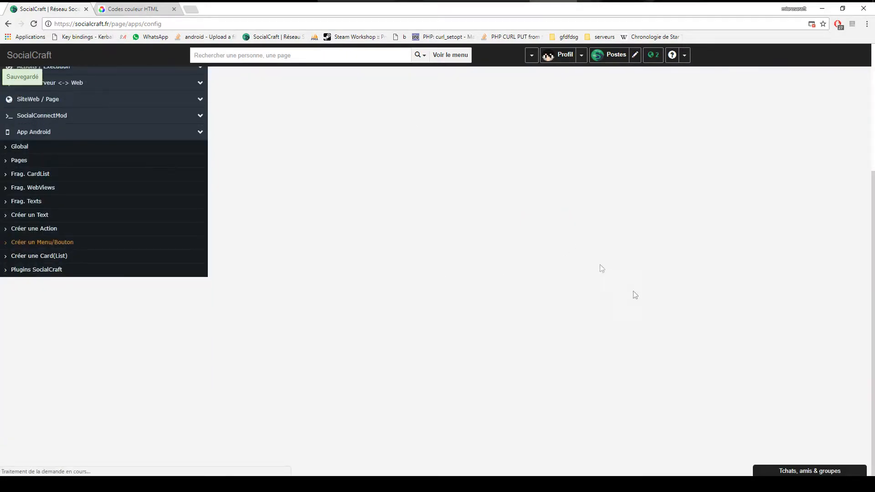
pyautogui.scroll(-5, 710, 327)
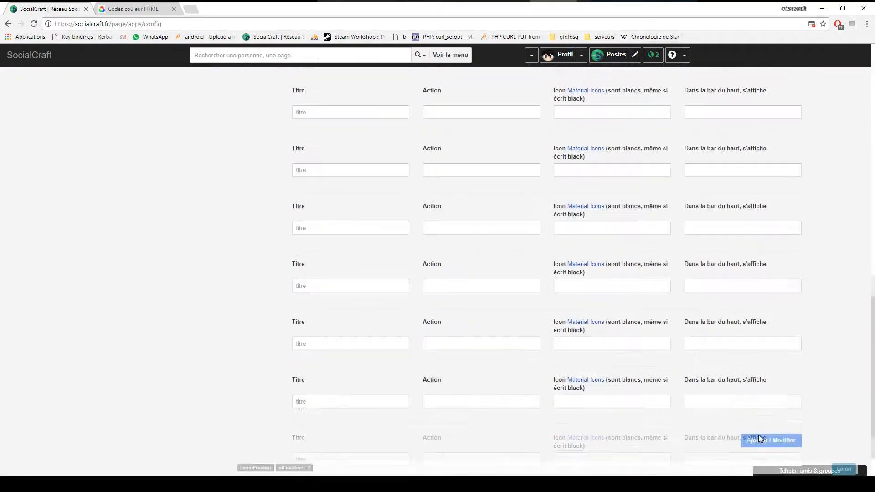
pyautogui.click(764, 394)
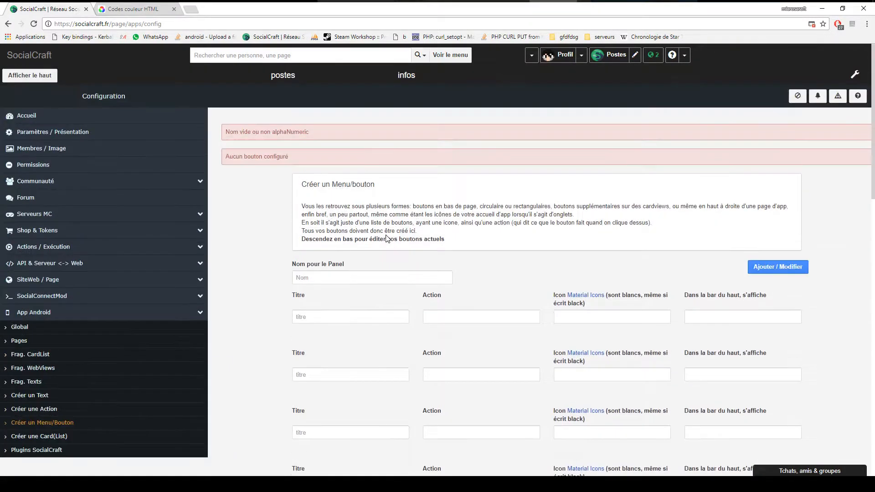
pyautogui.scroll(-10, 386, 238)
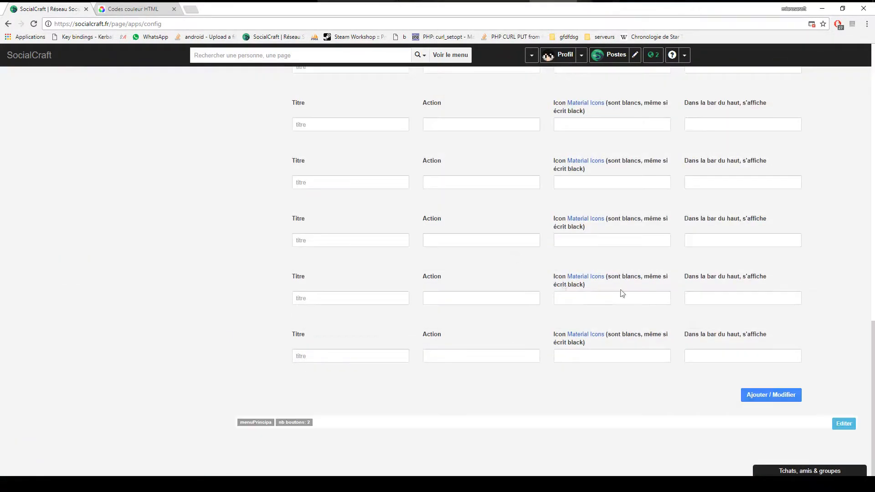
pyautogui.click(844, 424)
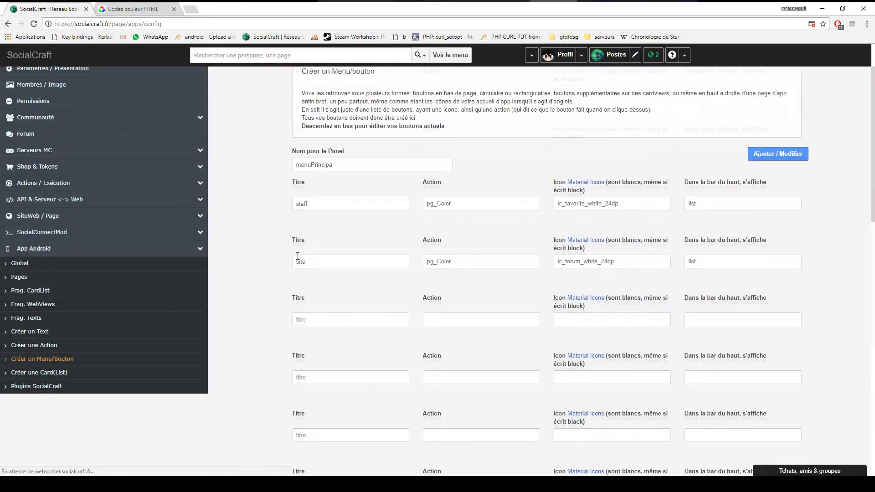
# Add a third button titled "carte" with no action, icon ic_local_movies_white_24dp and display "Dans la liste", and save the menu.
pyautogui.click(315, 291)
pyautogui.write('carte')
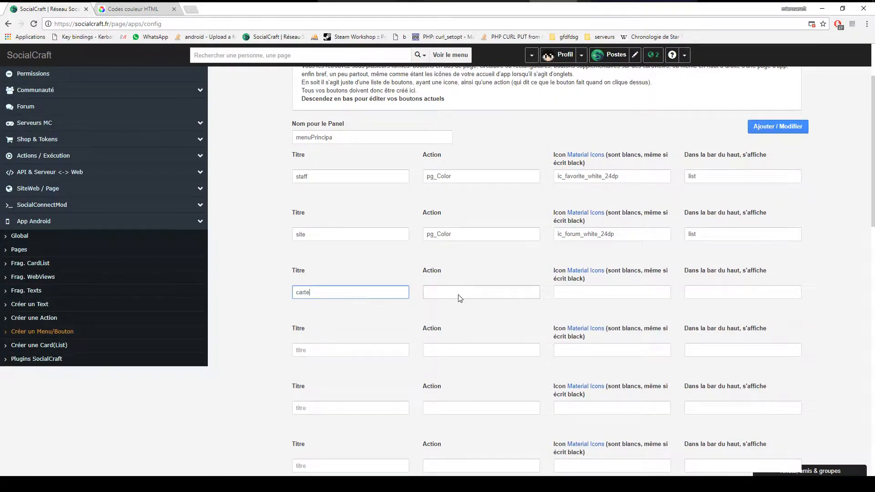
pyautogui.click(461, 294)
pyautogui.click(571, 288)
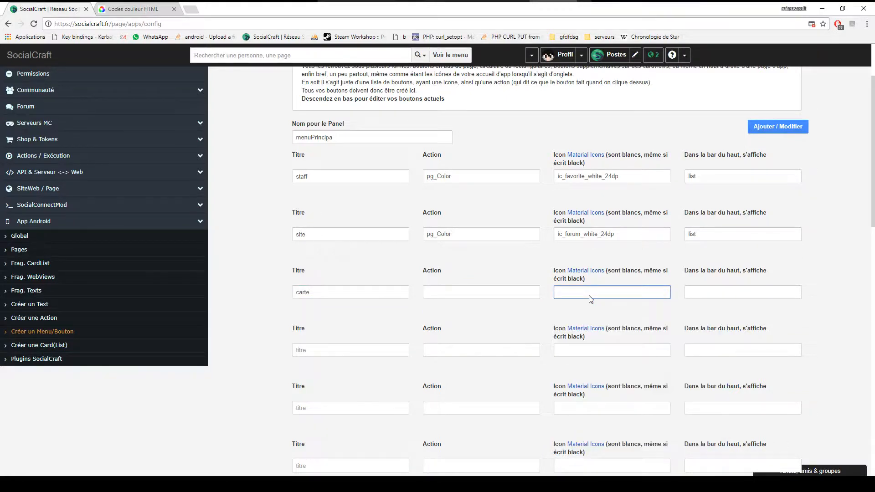
pyautogui.click(589, 297)
pyautogui.click(625, 424)
pyautogui.click(712, 291)
pyautogui.click(714, 310)
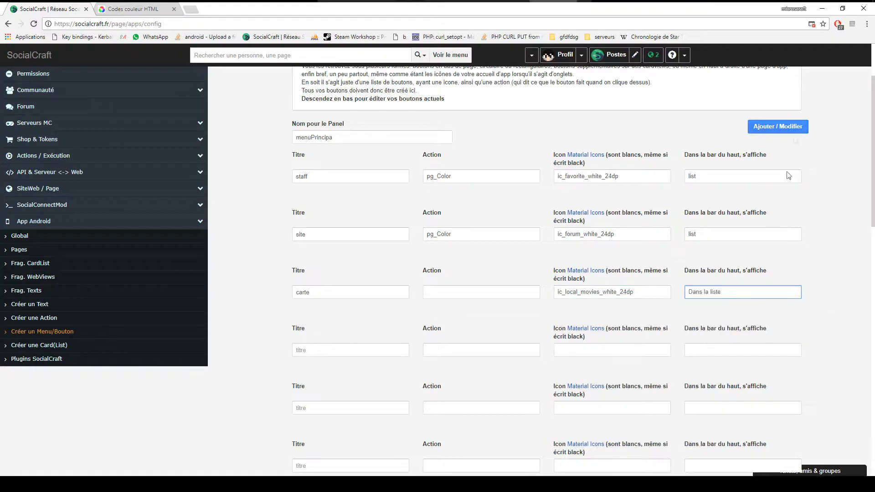
pyautogui.click(777, 127)
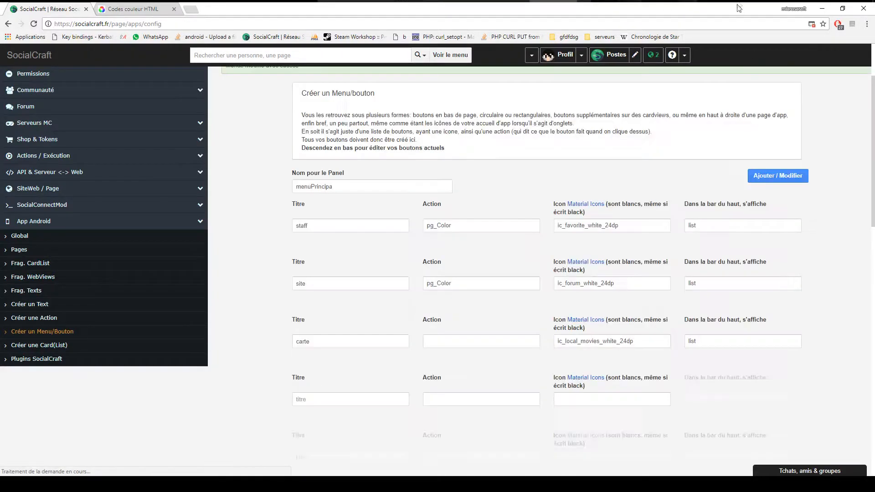
# Switch to the Android emulator, reload the page's app, and examine its tabs and the warning message in the chat.
pyautogui.click(587, 1)
pyautogui.click(615, 131)
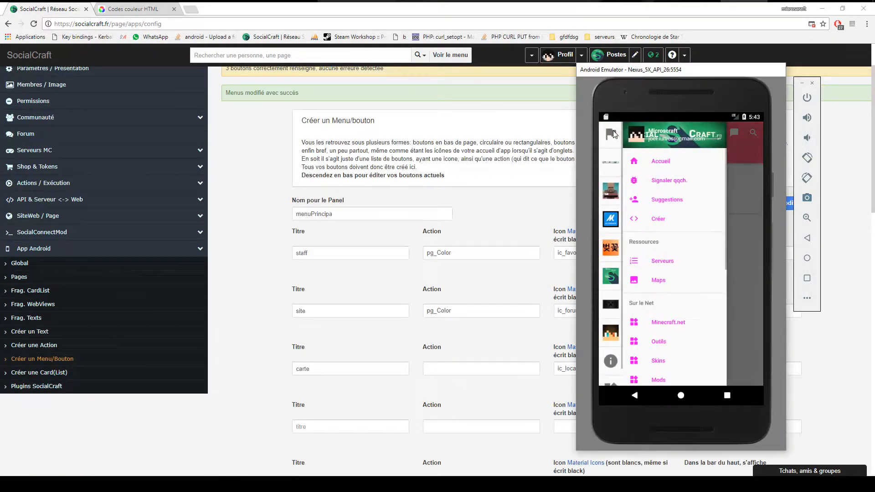
pyautogui.click(614, 162)
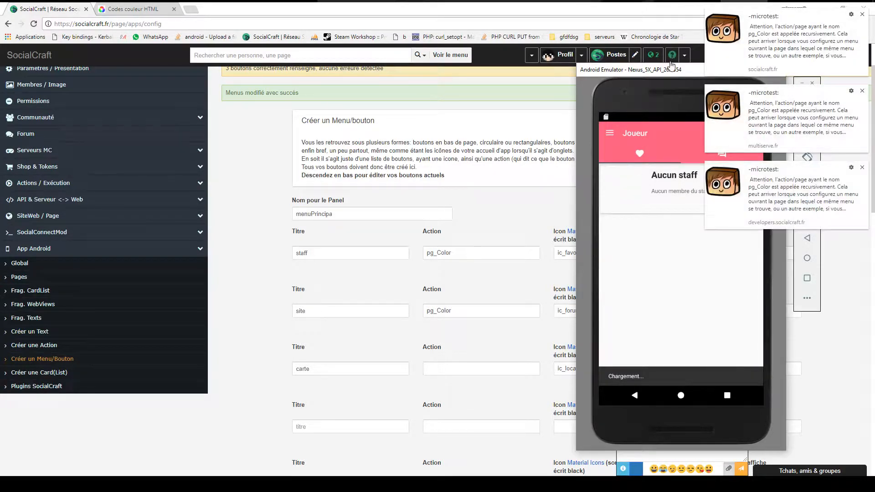
pyautogui.moveTo(680, 73); pyautogui.dragTo(491, 84)
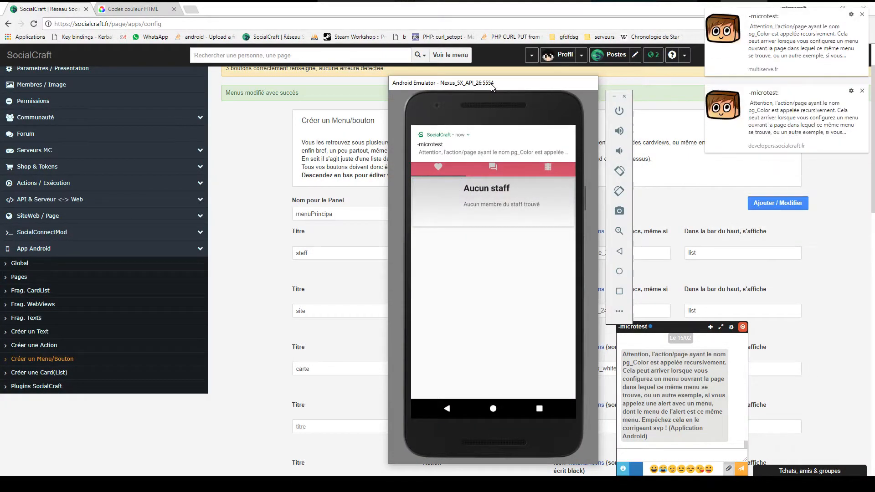
pyautogui.scroll(5, 672, 376)
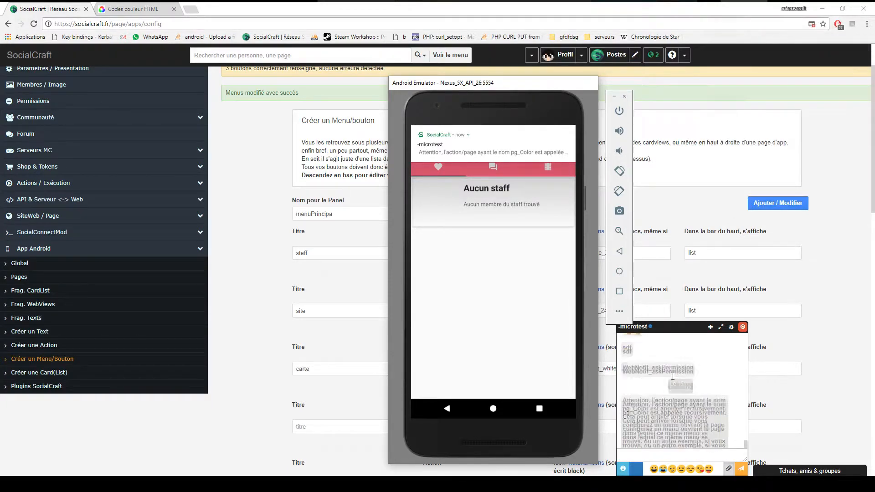
# Show the card list tab in the emulated app and open the page linked to its image card.
pyautogui.scroll(-5, 673, 376)
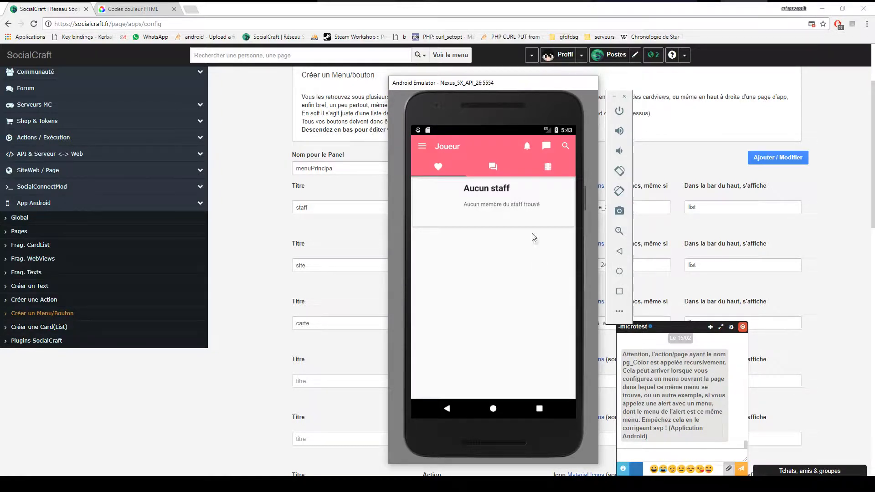
pyautogui.click(534, 173)
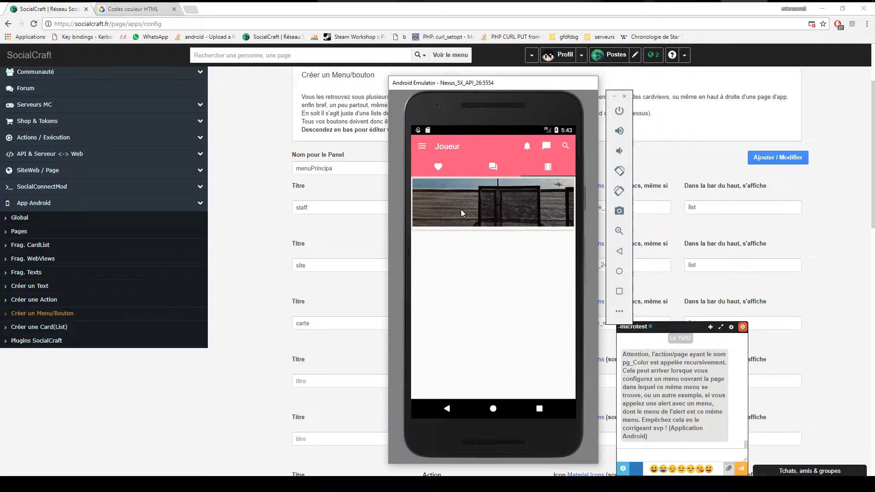
pyautogui.click(502, 200)
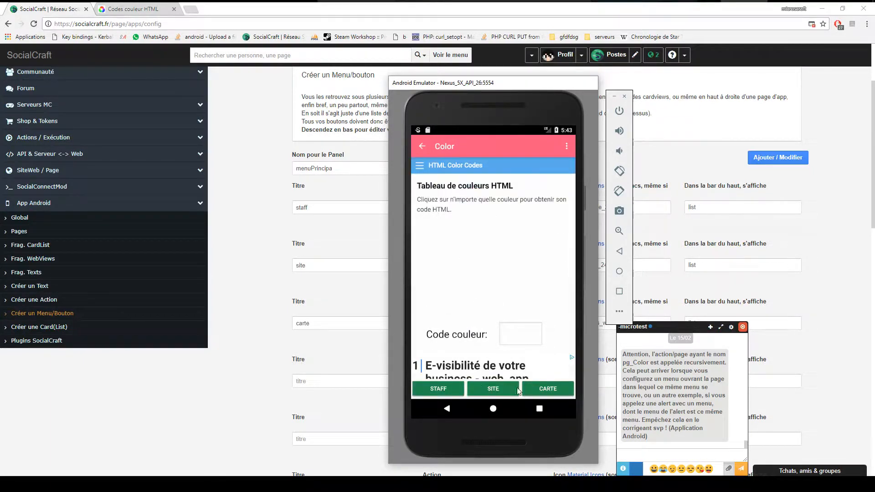
# Examine the Color page's bottom buttons and overflow menu, and return to the app's tabbed home page.
pyautogui.click(450, 393)
pyautogui.click(567, 145)
pyautogui.click(545, 146)
pyautogui.click(563, 144)
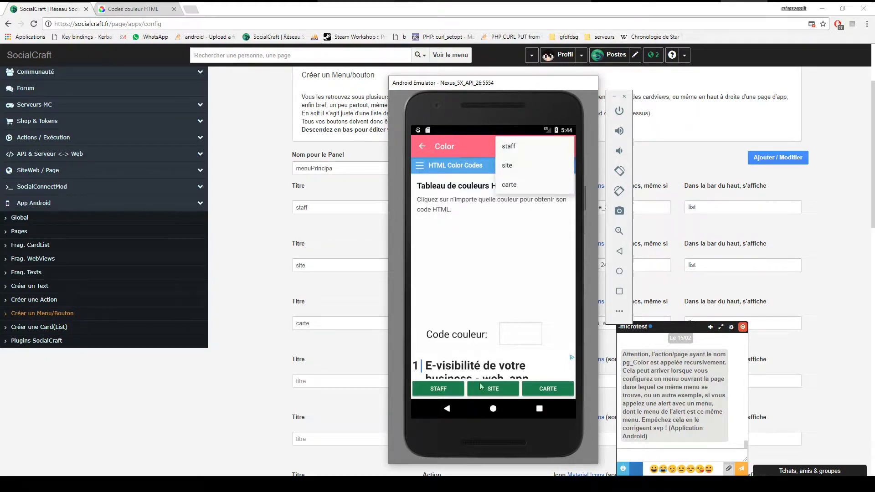
pyautogui.click(421, 147)
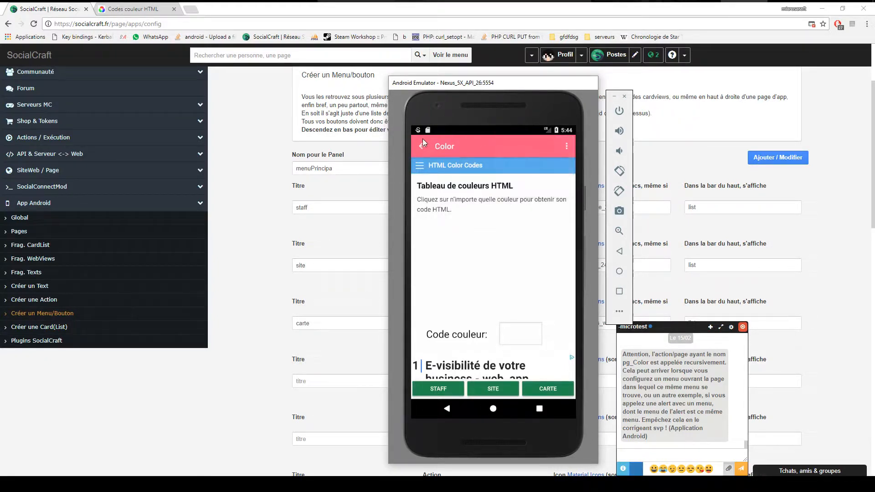
pyautogui.click(423, 140)
# View the staff tab of the emulated app and return to the card list tab.
pyautogui.click(454, 168)
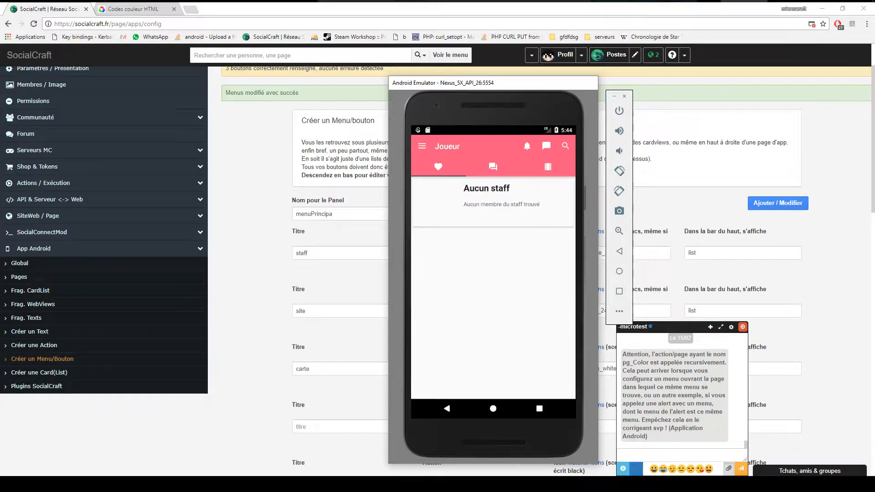
pyautogui.moveTo(503, 4)
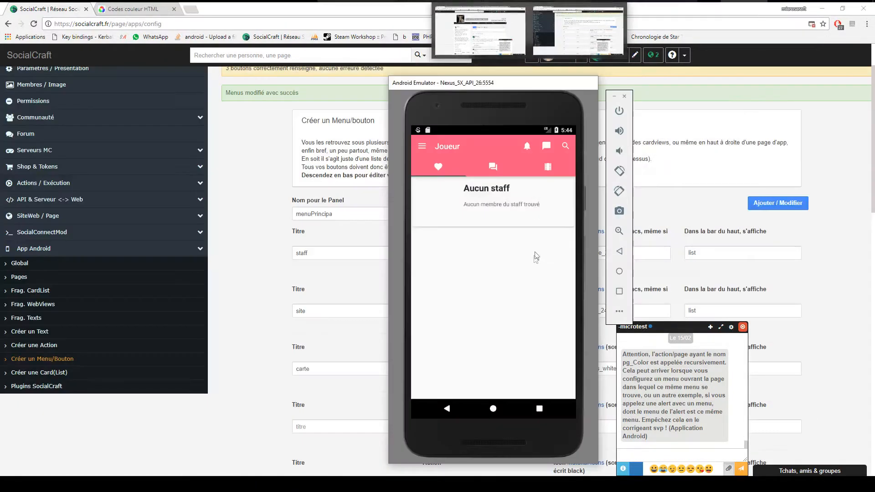
pyautogui.click(576, 28)
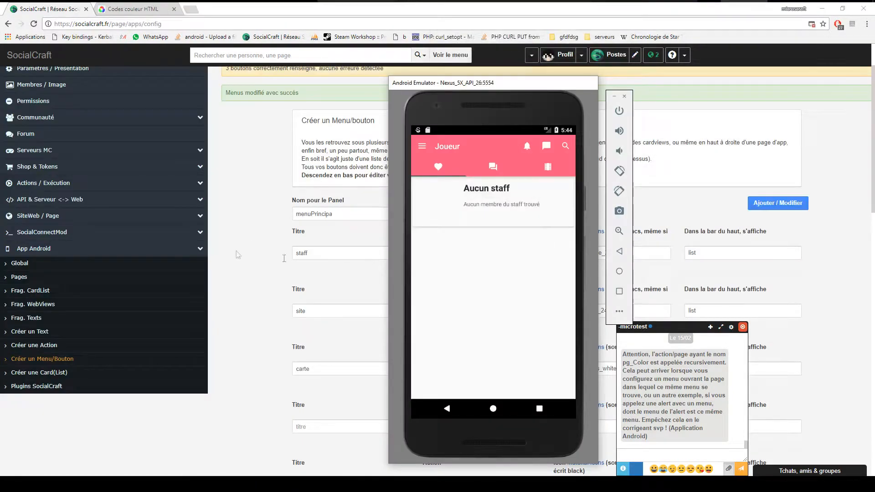
pyautogui.click(548, 169)
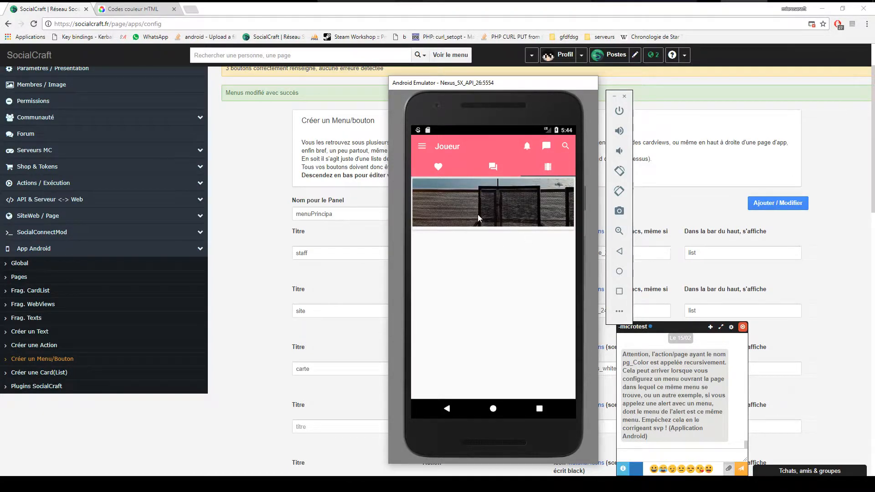
# Open the text creation page of the Android app configuration and examine the usable JSON design values.
pyautogui.click(66, 317)
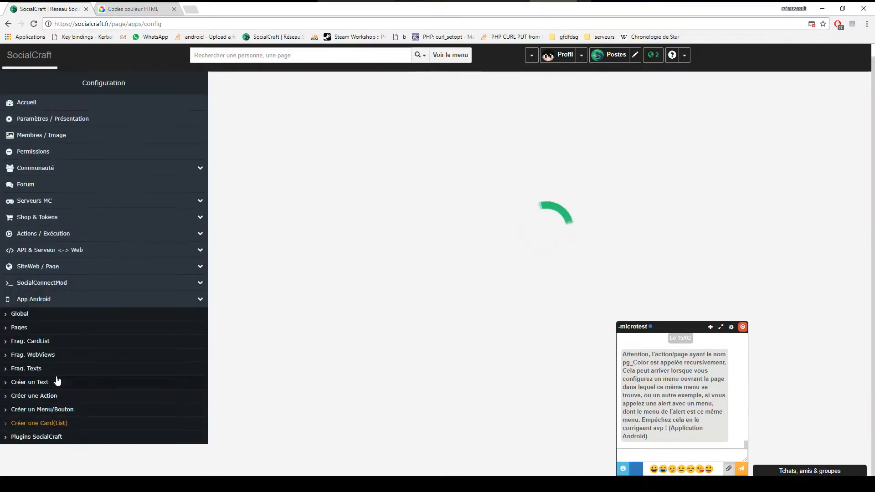
pyautogui.doubleClick(61, 423)
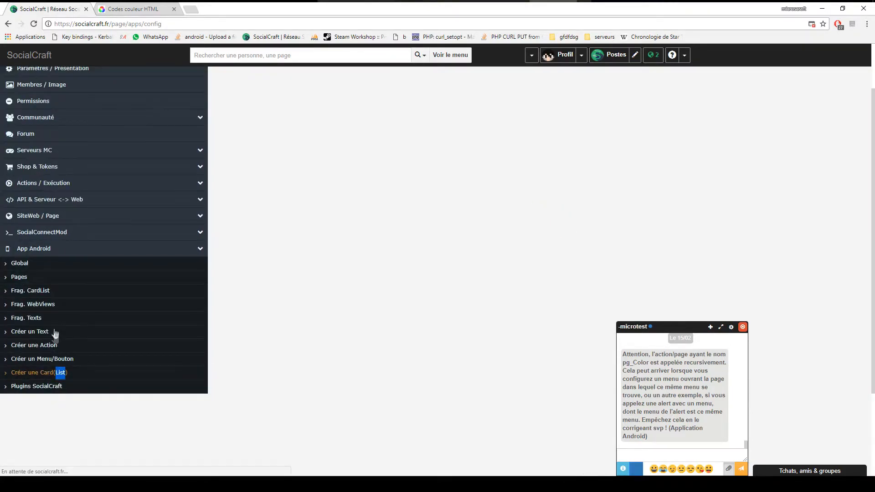
pyautogui.click(55, 336)
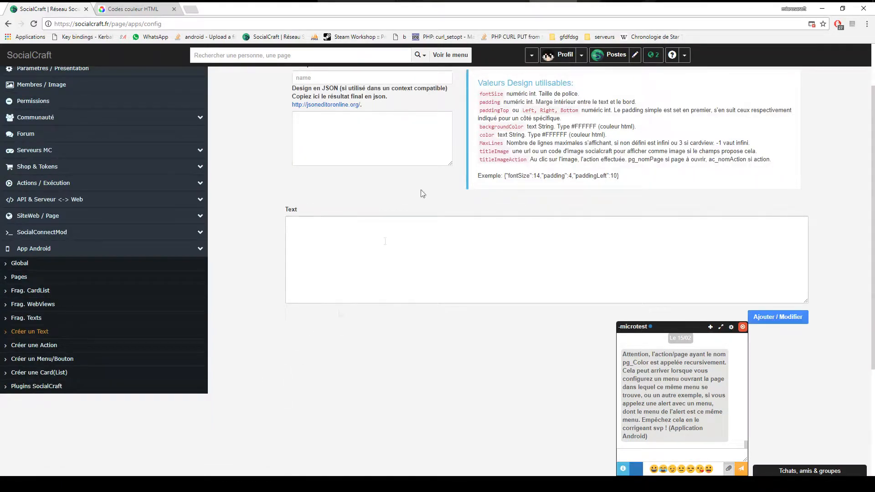
pyautogui.scroll(2, 418, 287)
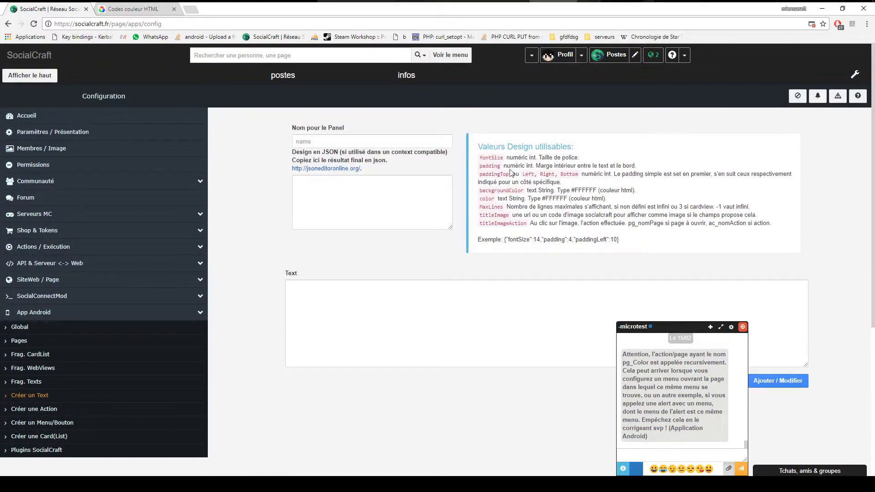
pyautogui.moveTo(485, 158); pyautogui.dragTo(506, 230)
pyautogui.click(322, 193)
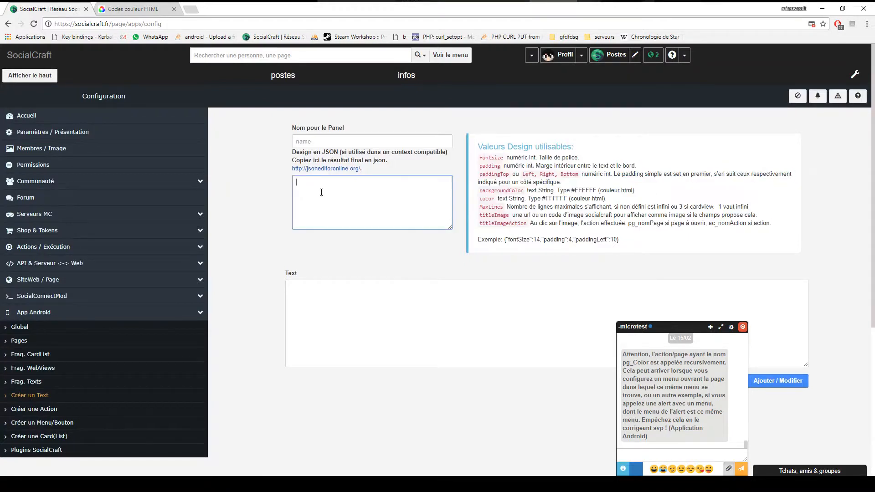
# Create a text named "salut" with the content "Text personalisé" and no design, and save it.
pyautogui.click(337, 144)
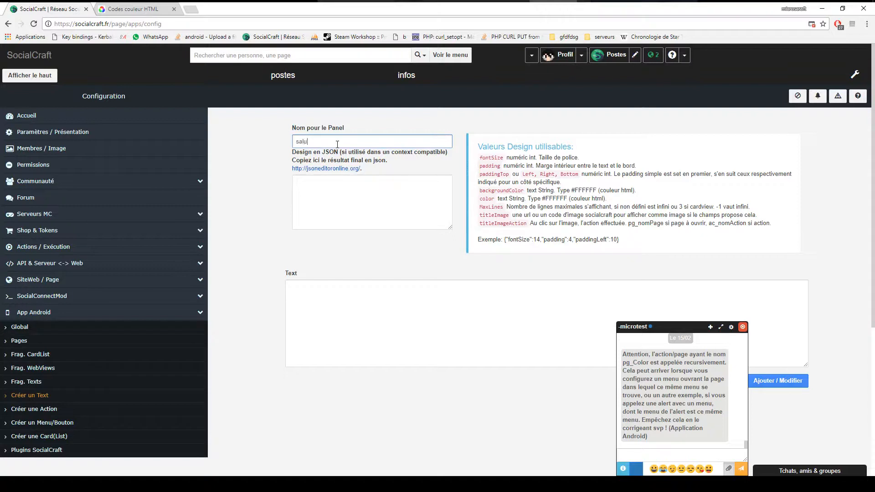
pyautogui.click(301, 299)
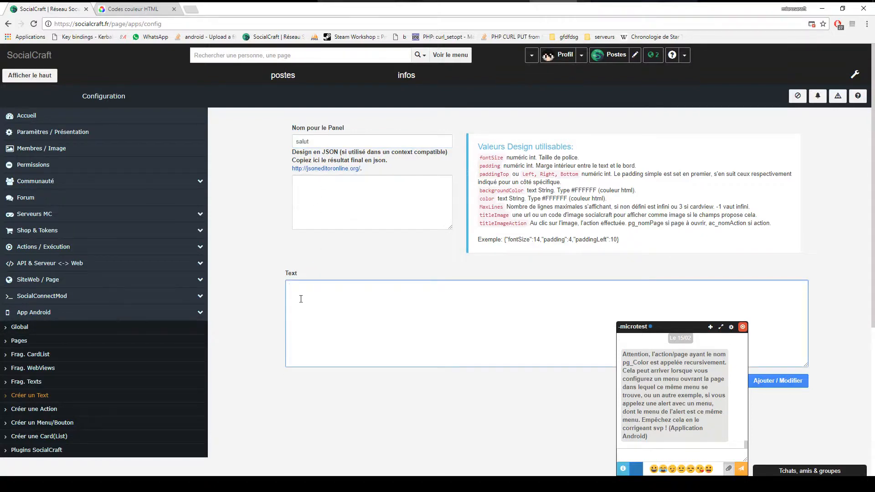
pyautogui.write('Text personalié')
pyautogui.click(795, 380)
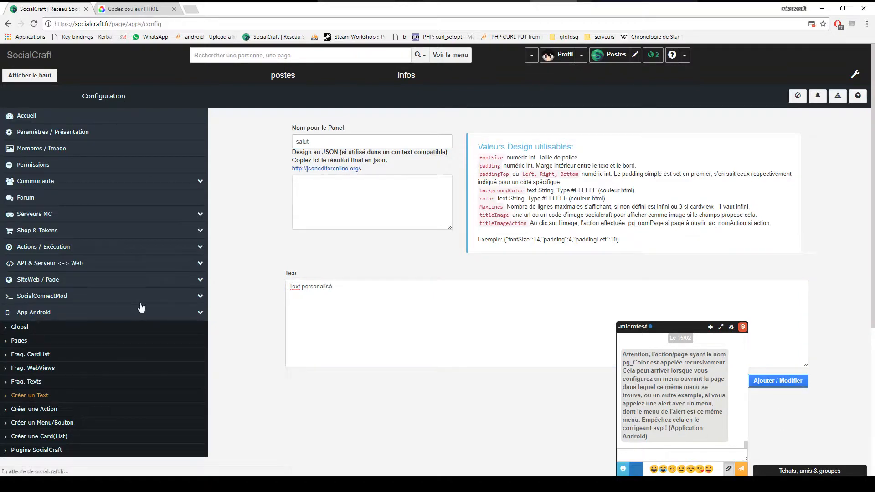
# Edit the existing CarteTest card, set its left title to the text salut, and save the card.
pyautogui.click(66, 375)
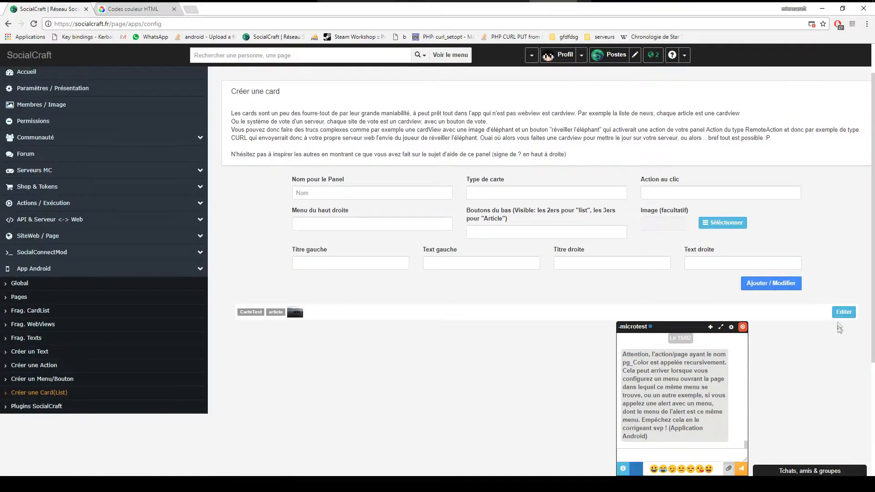
pyautogui.click(844, 311)
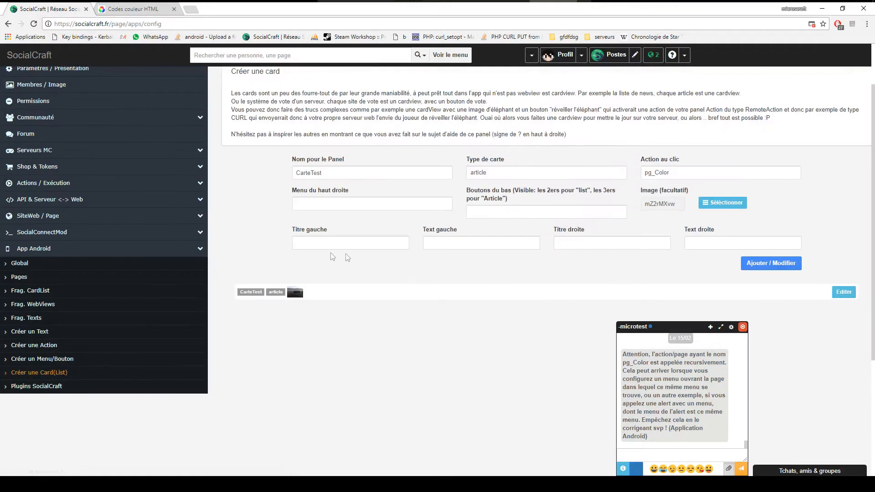
pyautogui.doubleClick(327, 244)
pyautogui.click(324, 268)
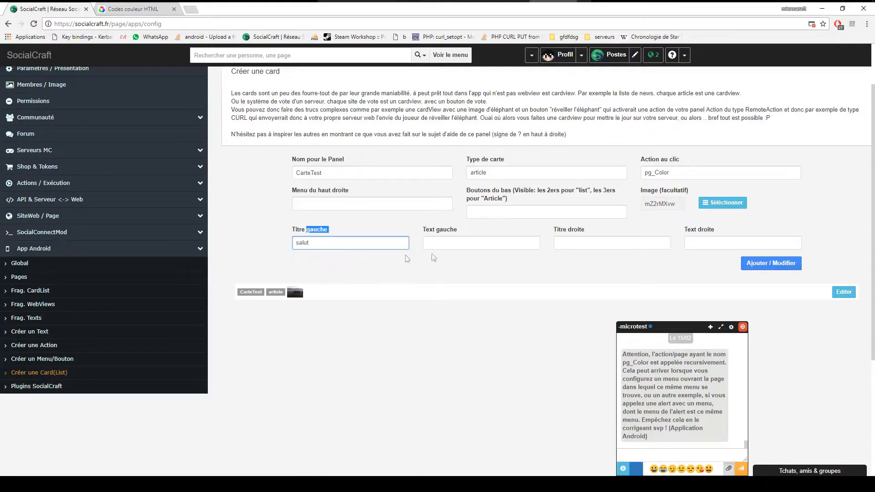
pyautogui.click(773, 262)
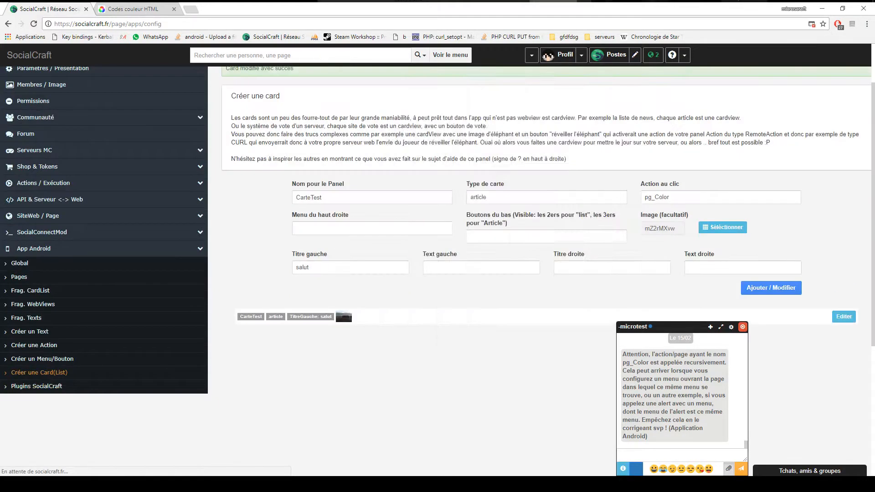
# Reload the page's app in the emulator to check the card's title, and read the pg_Color warning in the chat.
pyautogui.moveTo(506, 225); pyautogui.dragTo(490, 295)
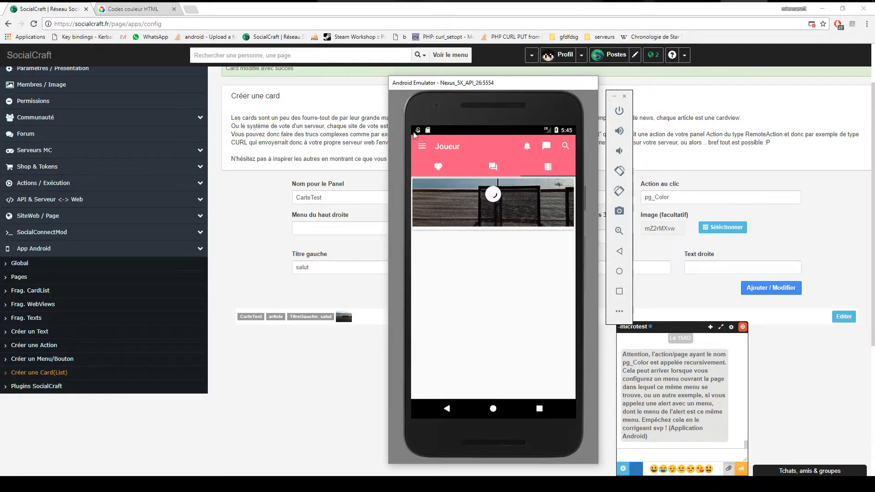
pyautogui.click(421, 146)
pyautogui.click(421, 181)
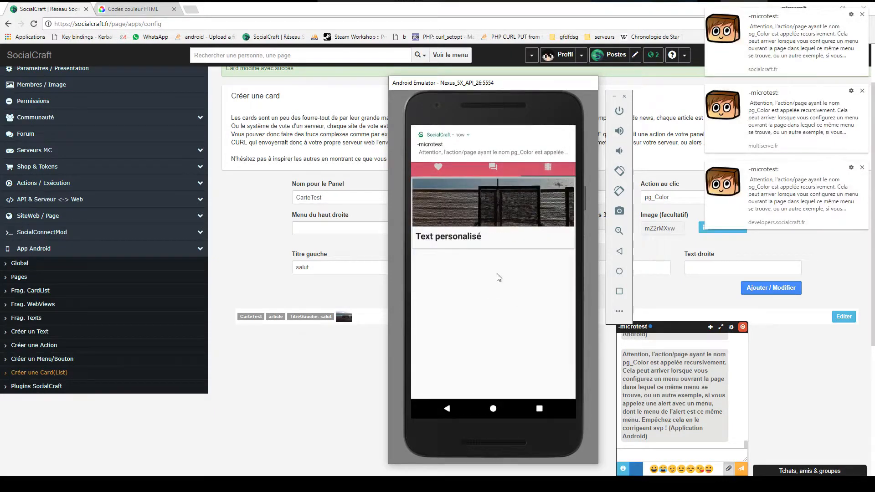
pyautogui.moveTo(633, 354); pyautogui.dragTo(671, 445)
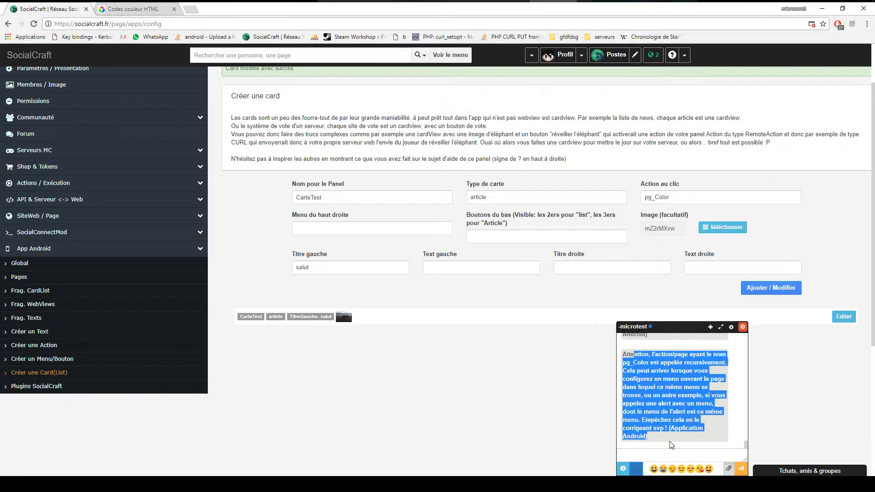
pyautogui.tripleClick(649, 363)
# Browse the SocialCraft plugins, text and CardList fragment pages of the Android app configuration.
pyautogui.scroll(1, 275, 198)
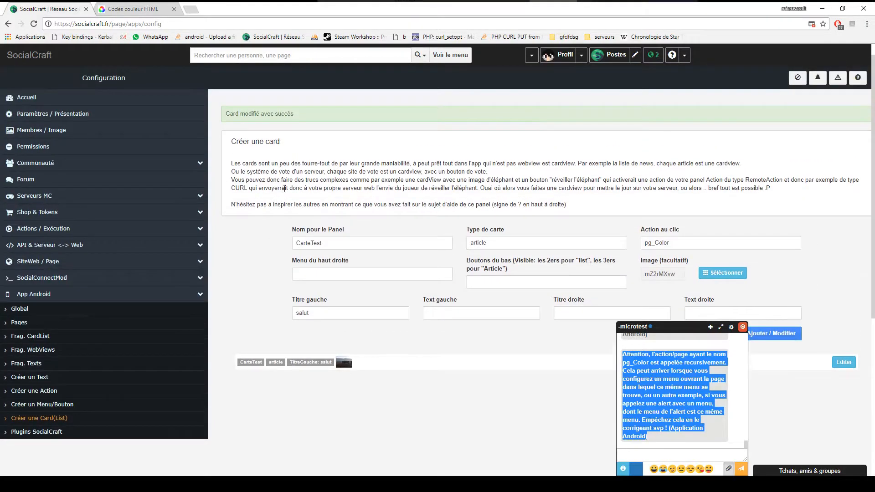
pyautogui.scroll(-1, 202, 254)
pyautogui.click(37, 386)
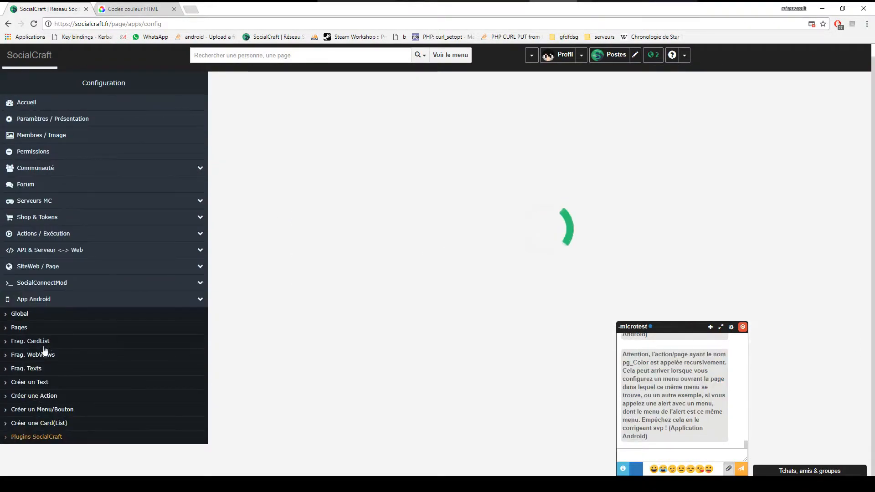
pyautogui.scroll(2, 411, 214)
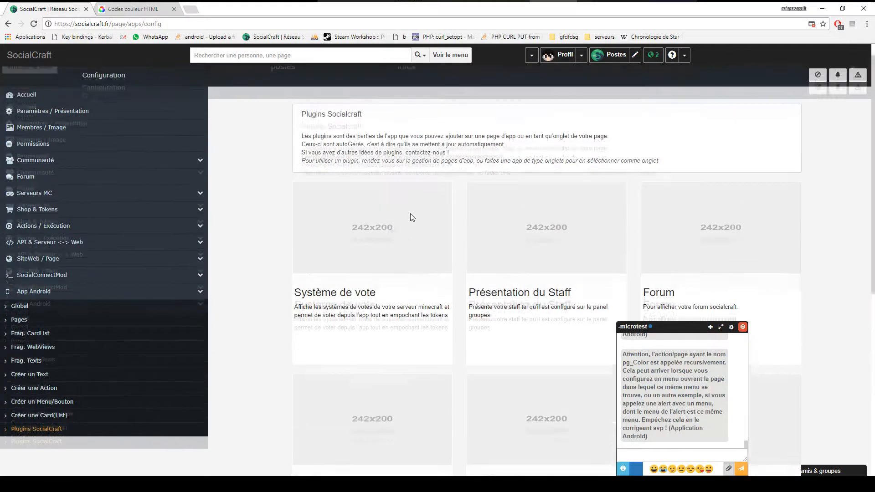
pyautogui.click(38, 396)
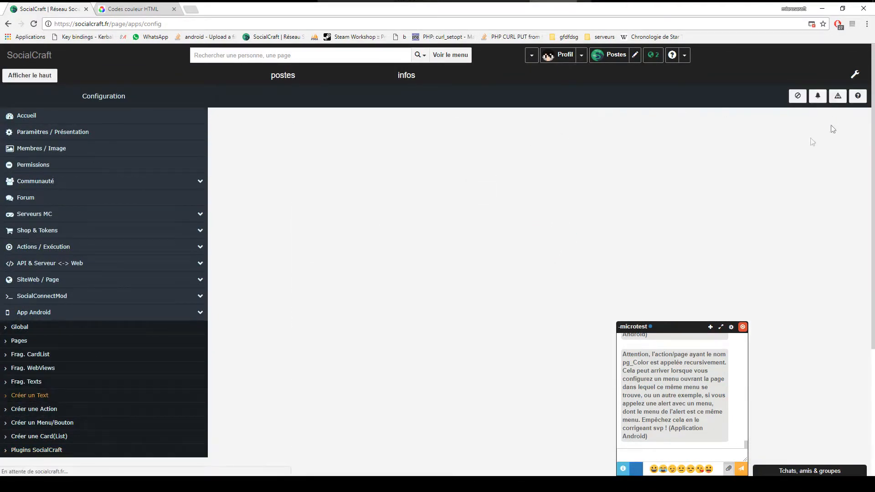
pyautogui.click(18, 384)
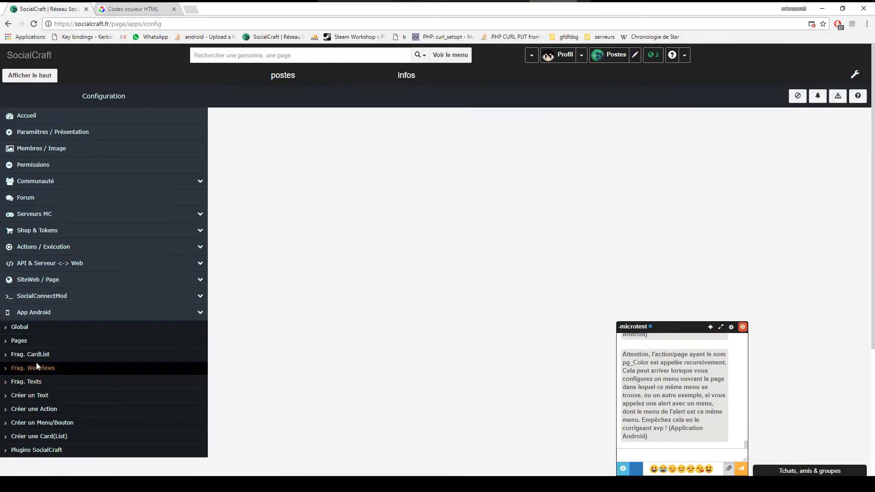
pyautogui.click(58, 360)
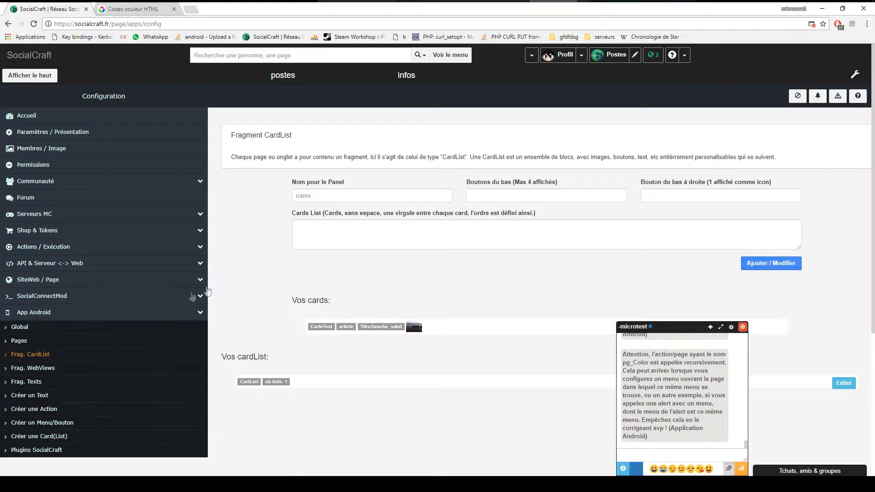
pyautogui.scroll(-1, 139, 349)
# Open the action creation page and examine the PlayStore and refreshData entries among the available actions.
pyautogui.click(32, 364)
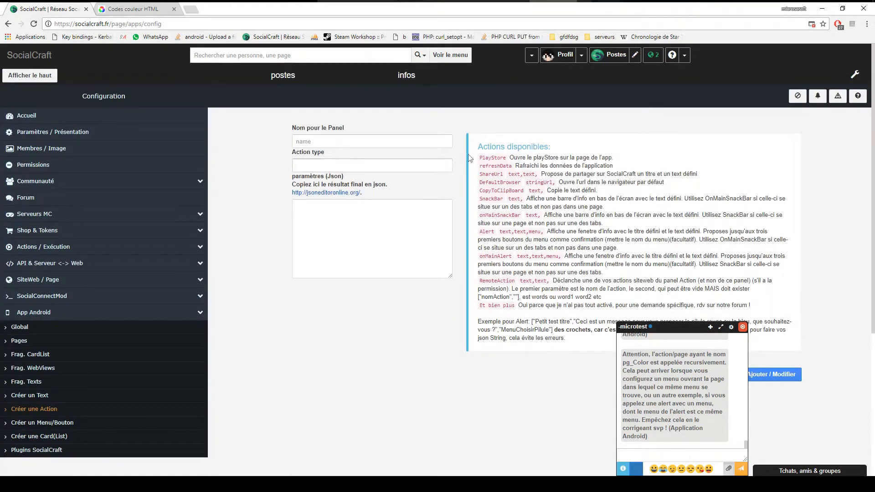
pyautogui.doubleClick(493, 158)
pyautogui.doubleClick(495, 167)
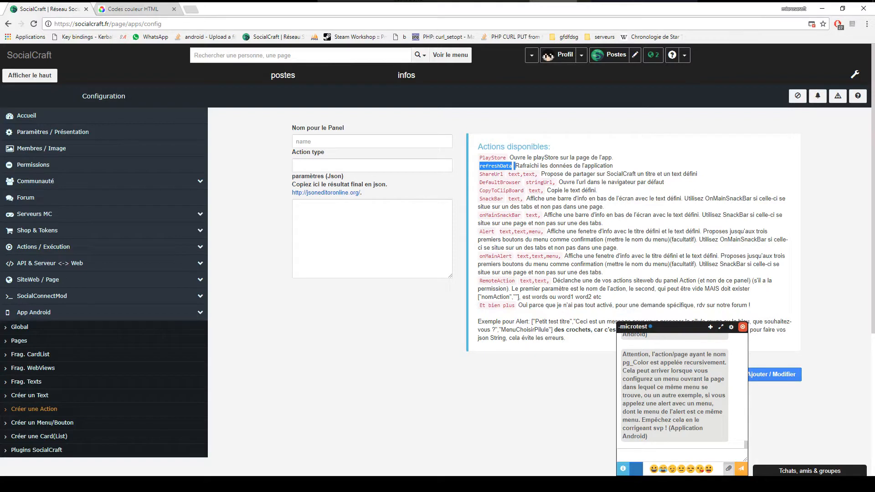
# Examine the followed-pages dialog with its data refresh option in the emulated app, and return to the refreshData action's description.
pyautogui.hotkey('alt', 'Tab')
pyautogui.click(420, 151)
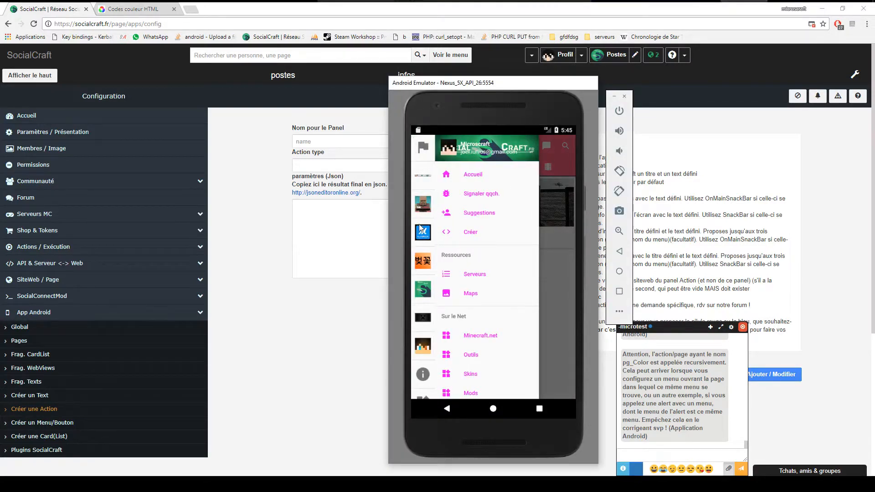
pyautogui.click(431, 375)
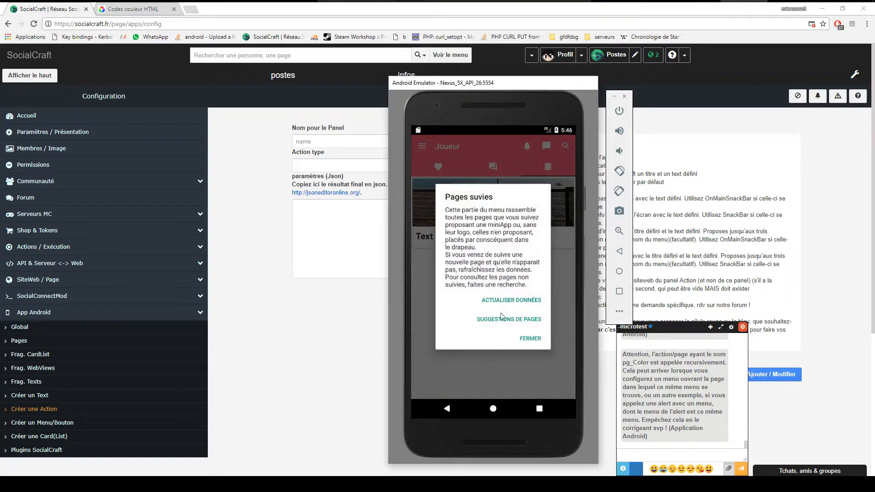
pyautogui.click(324, 340)
pyautogui.doubleClick(503, 167)
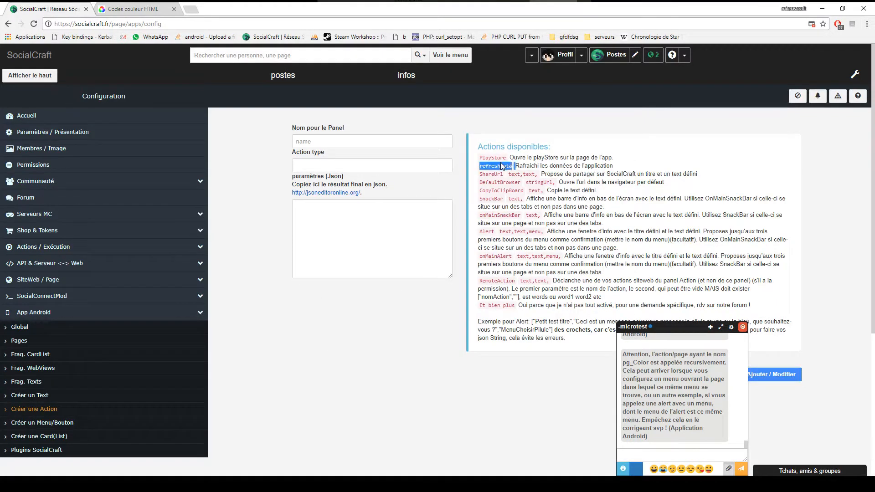
# Examine the ShareUrl, DefaultBrowser, CopyToClipBoard and SnackBar entries in the list of available actions.
pyautogui.doubleClick(490, 174)
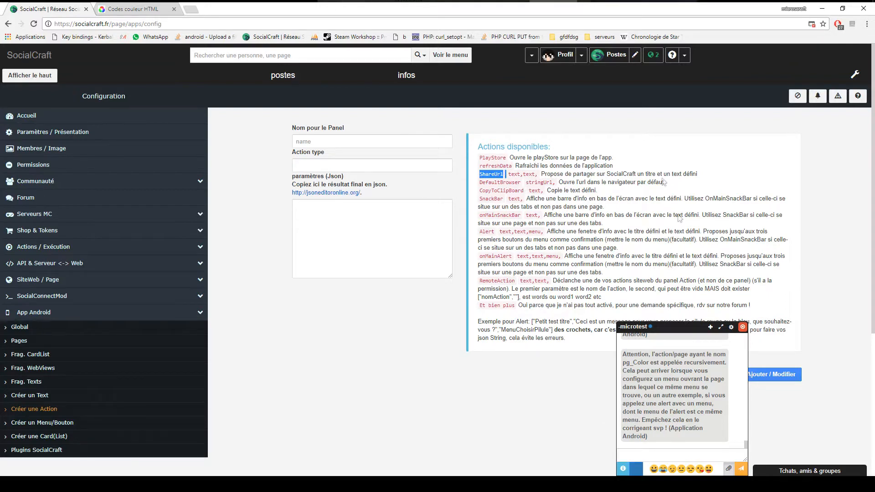
pyautogui.click(520, 183)
pyautogui.doubleClick(498, 183)
pyautogui.doubleClick(507, 190)
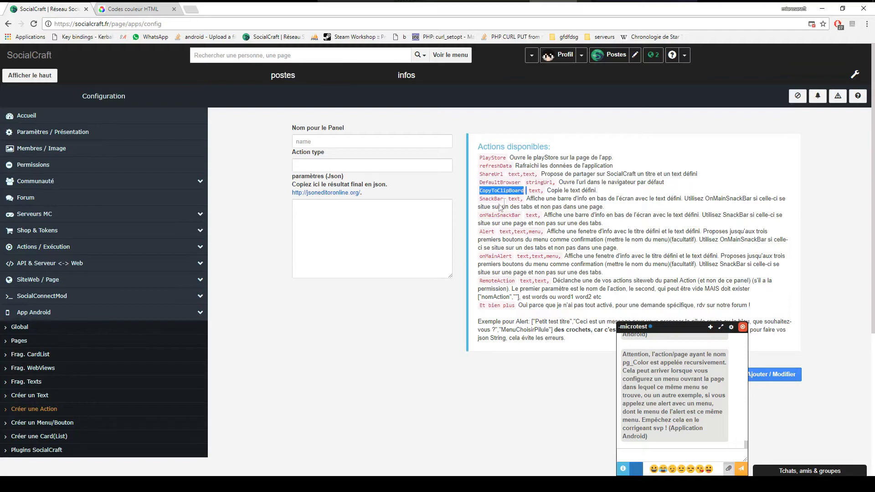
pyautogui.doubleClick(497, 198)
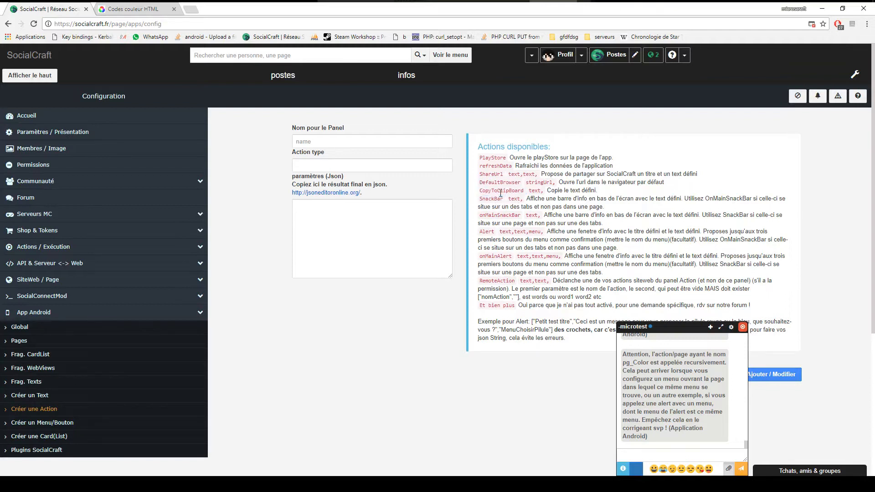
pyautogui.doubleClick(500, 191)
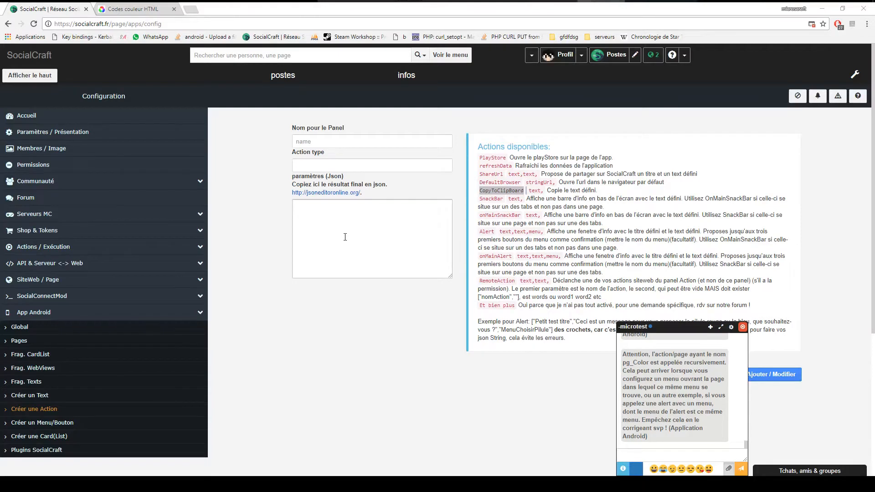
pyautogui.doubleClick(489, 201)
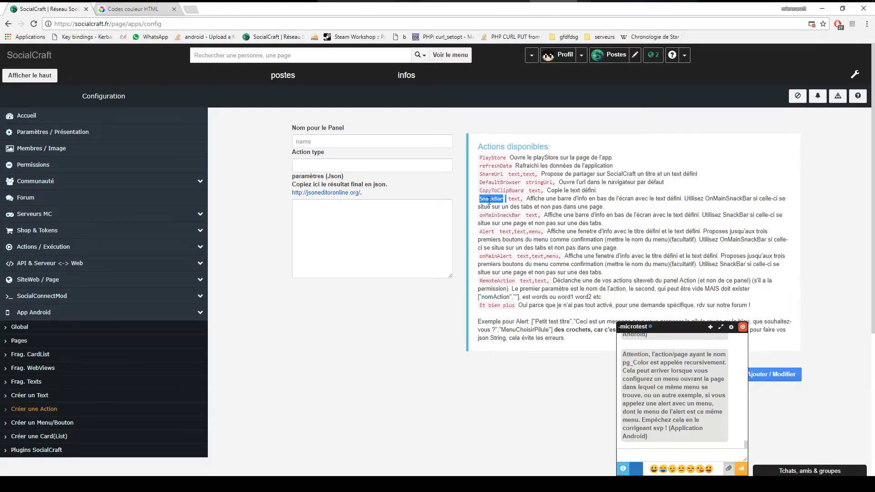
# Close the followed-pages dialog in the emulated app and return to the action creation page.
pyautogui.click(722, 1)
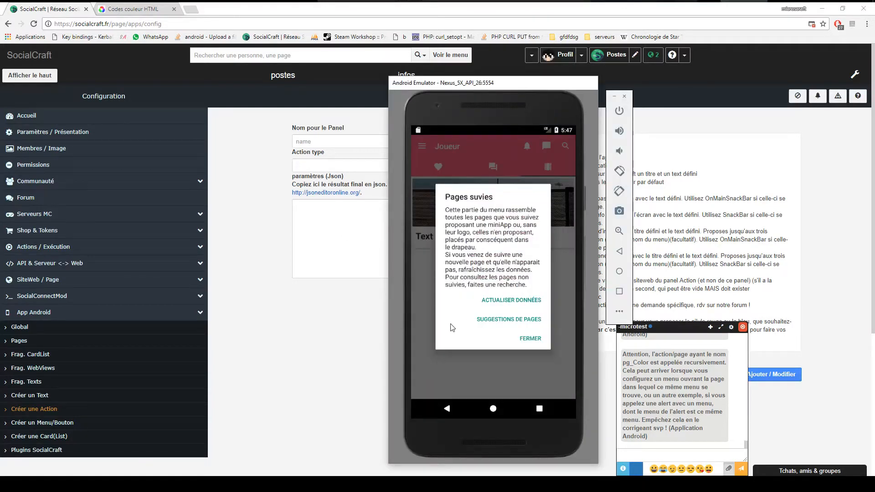
pyautogui.click(530, 338)
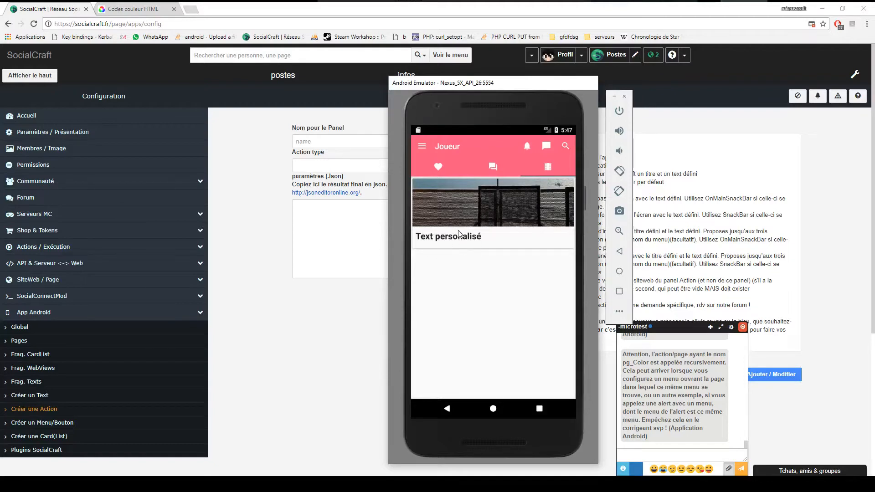
pyautogui.click(276, 213)
# Name the new action snack and set its action type to SnackBar.
pyautogui.click(319, 144)
pyautogui.write('snack')
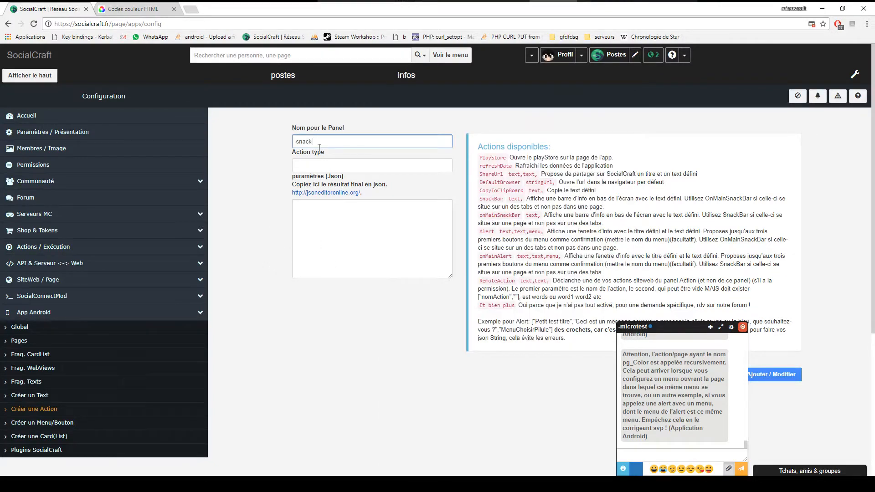
pyautogui.click(324, 165)
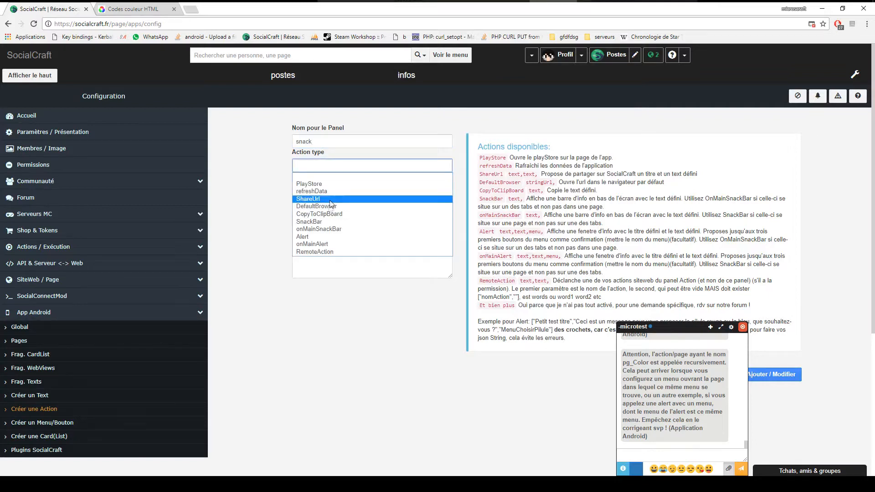
pyautogui.click(330, 223)
pyautogui.click(326, 216)
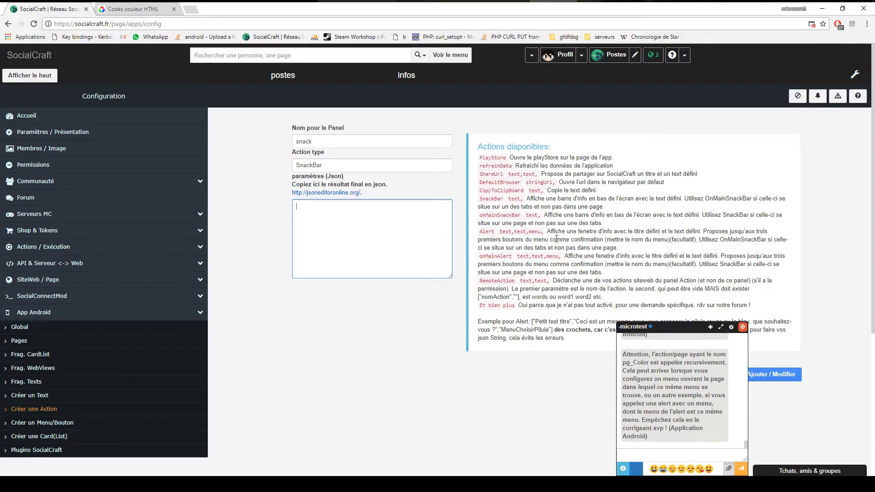
# Enter ["Petit test titre"] as the snack action's JSON parameters, reusing the Alert example's text, and add the action.
pyautogui.scroll(-1, 547, 255)
pyautogui.moveTo(532, 275); pyautogui.dragTo(571, 276)
pyautogui.hotkey('ctrl', 'c')
pyautogui.click(317, 169)
pyautogui.hotkey('ctrl', 'v')
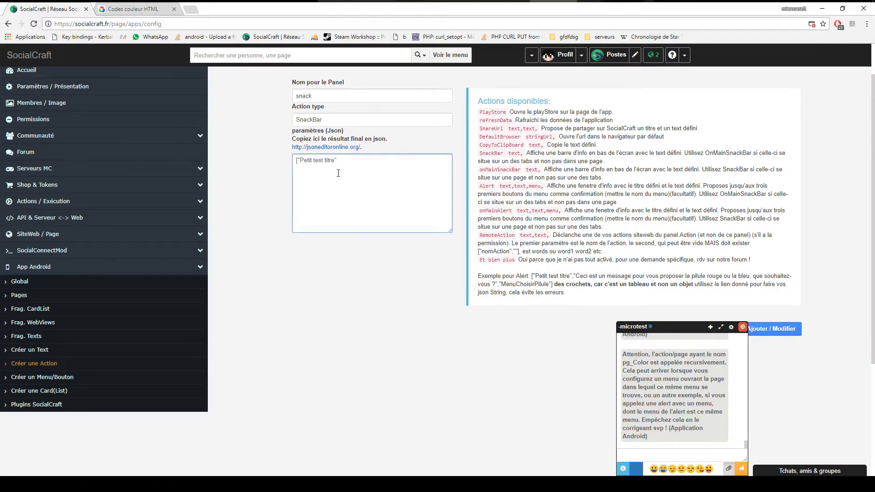
pyautogui.click(781, 332)
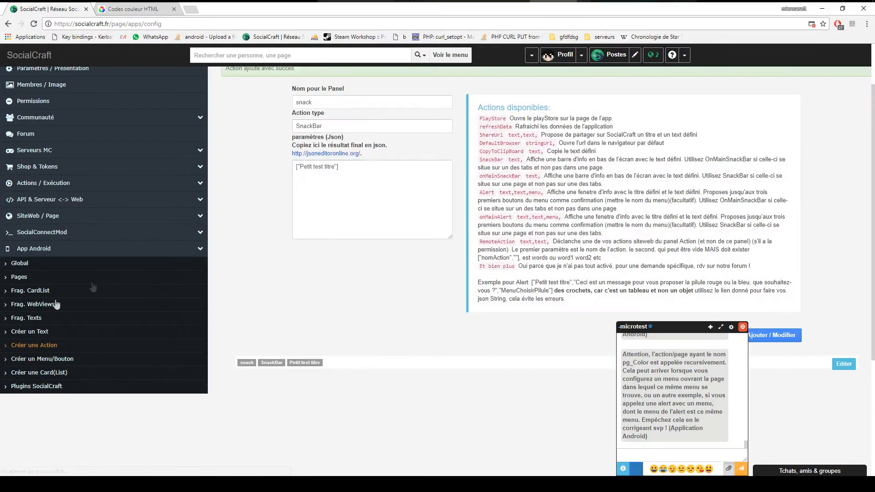
# Edit the CarteTest card to use ac_snack as its click action and save the change.
pyautogui.click(43, 373)
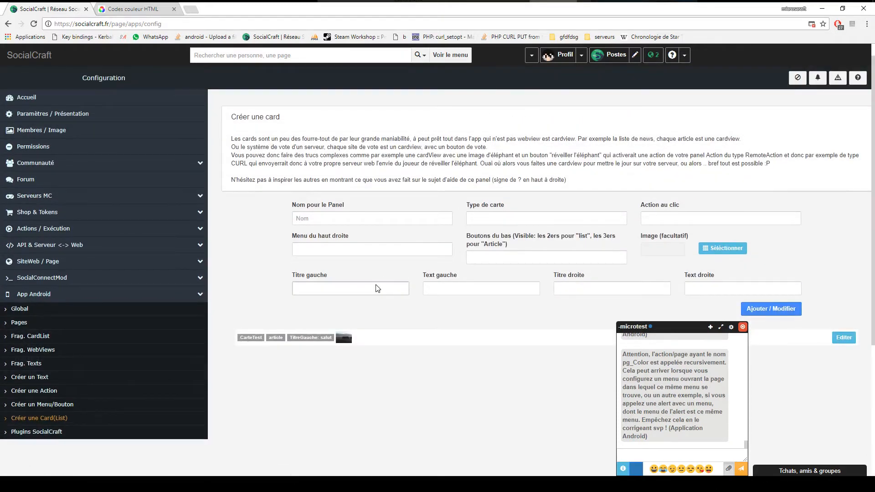
pyautogui.click(844, 337)
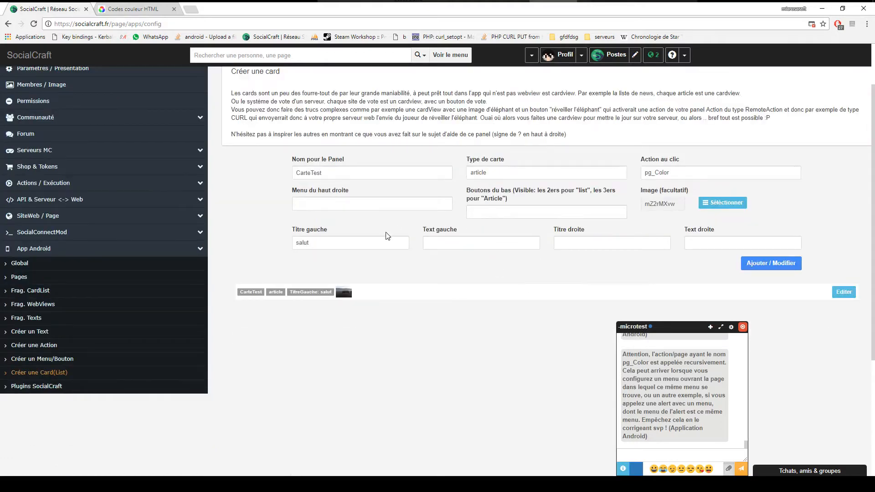
pyautogui.click(701, 172)
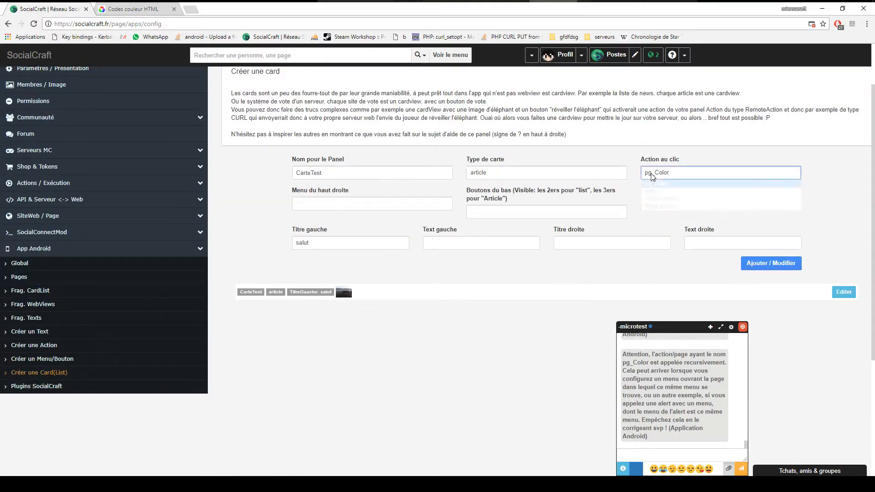
pyautogui.click(670, 201)
pyautogui.click(774, 265)
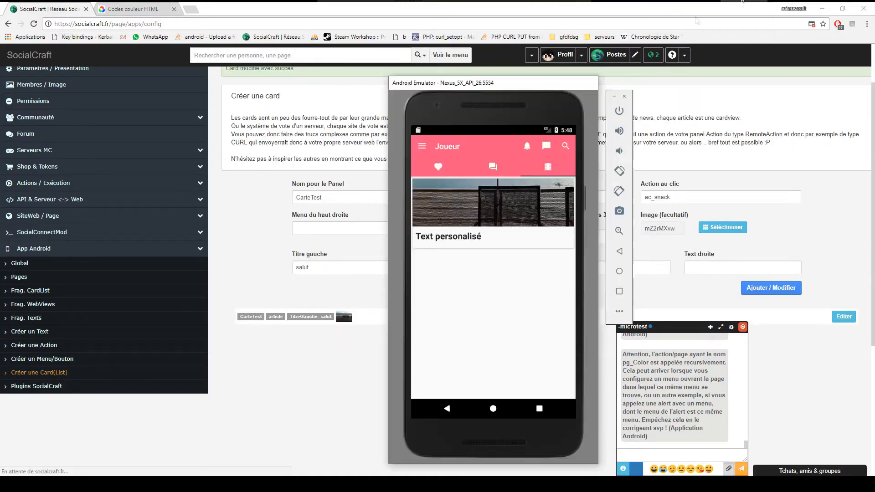
# Reload the page's app in the emulator and test the card's snack bar action.
pyautogui.click(425, 144)
pyautogui.click(520, 179)
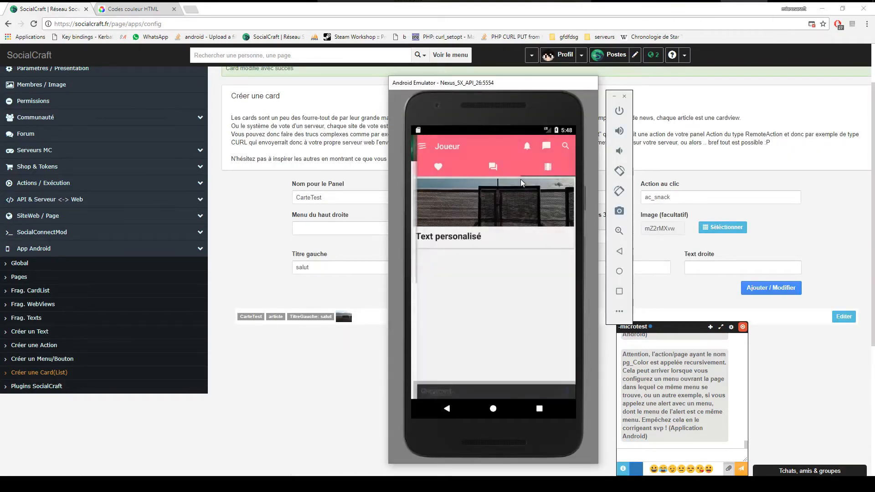
pyautogui.click(545, 175)
pyautogui.click(504, 206)
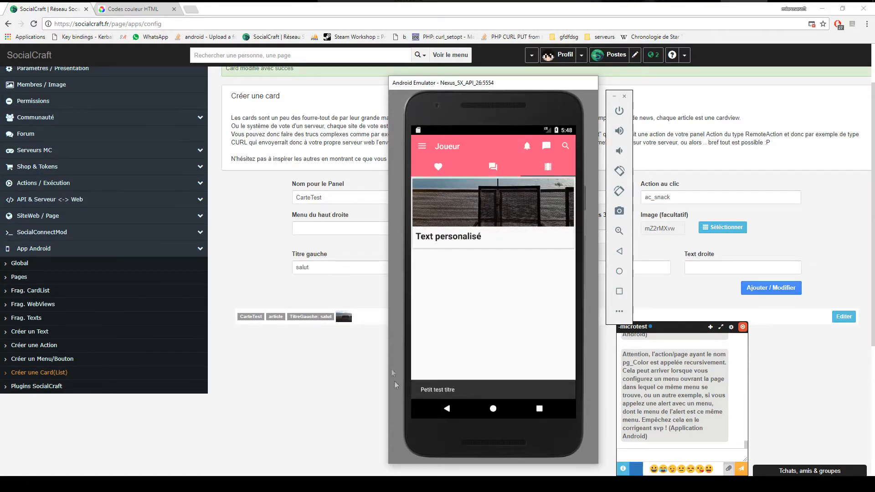
pyautogui.click(265, 221)
# Examine the onMainAlert entry on the action creation page and the followed-pages dialog in the emulator as an example alert.
pyautogui.click(34, 345)
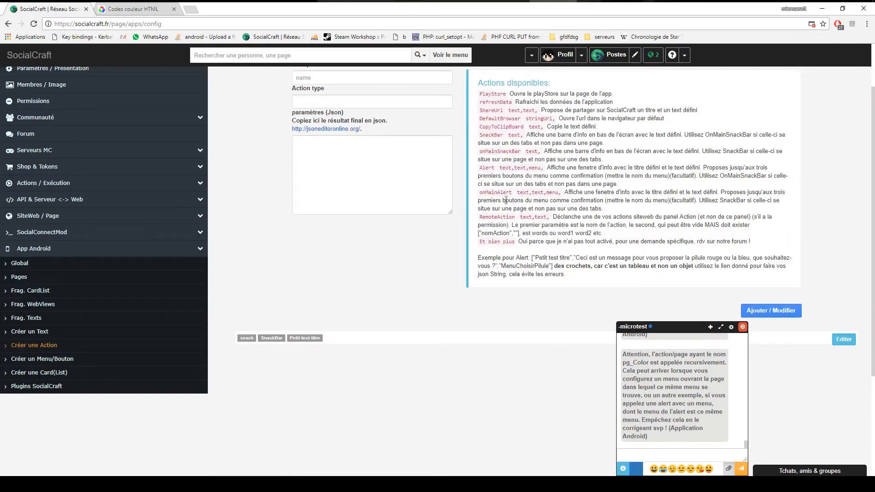
pyautogui.doubleClick(501, 194)
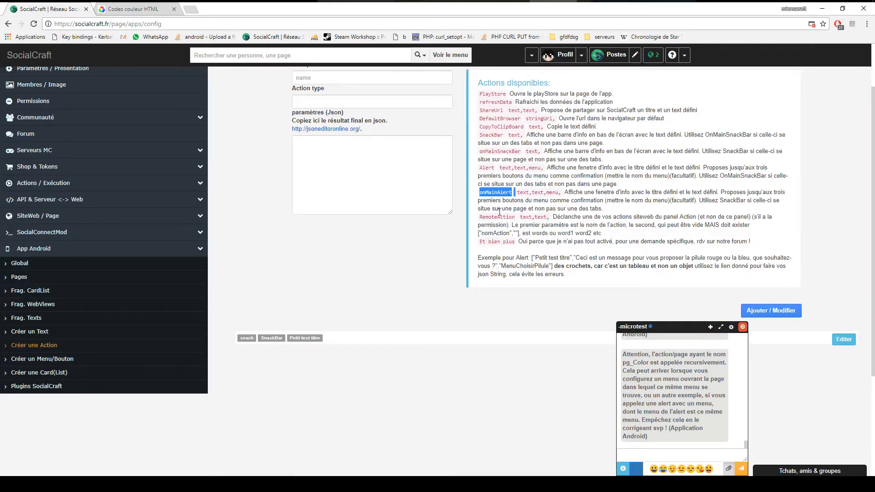
pyautogui.scroll(1, 529, 200)
pyautogui.click(744, 2)
pyautogui.click(419, 147)
pyautogui.click(420, 383)
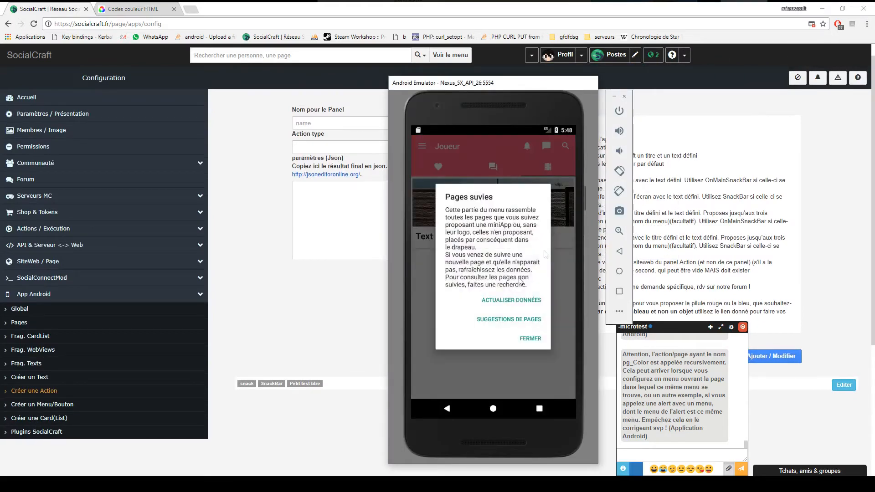
pyautogui.click(519, 363)
pyautogui.click(674, 220)
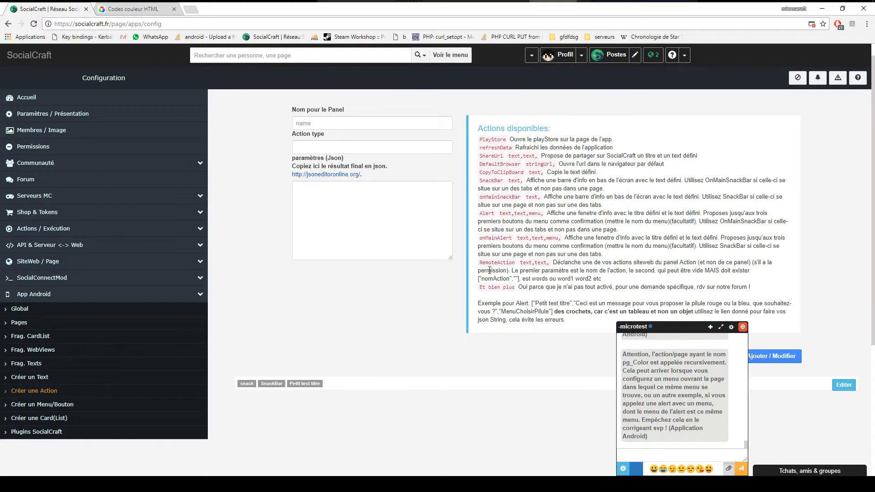
# Examine the RemoteAction description and expand the site's Actions / Exécution section to see its entries.
pyautogui.doubleClick(501, 262)
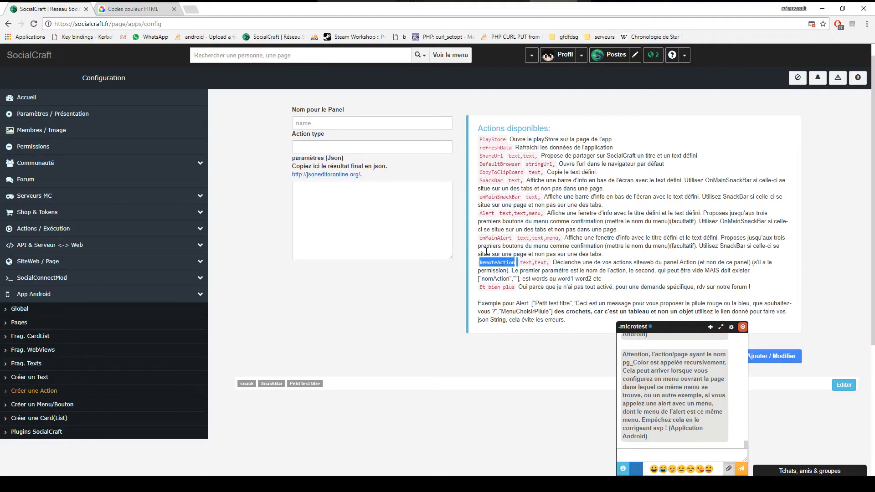
pyautogui.click(46, 232)
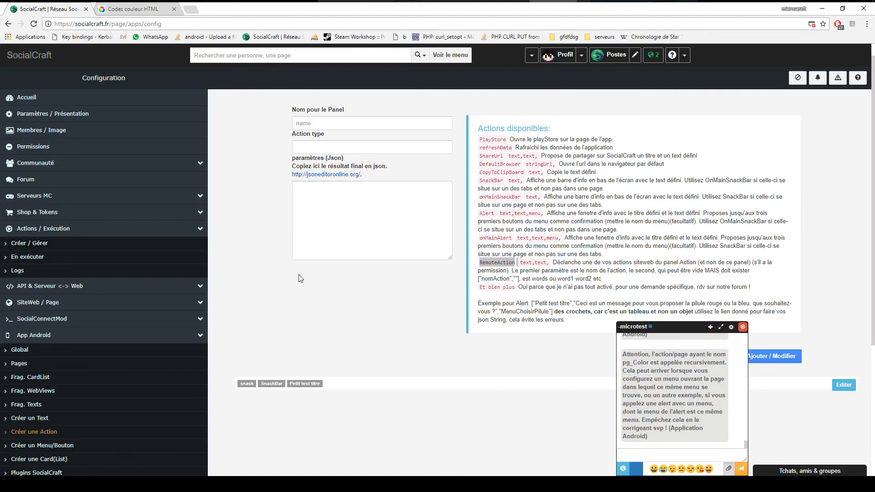
pyautogui.scroll(-2, 326, 238)
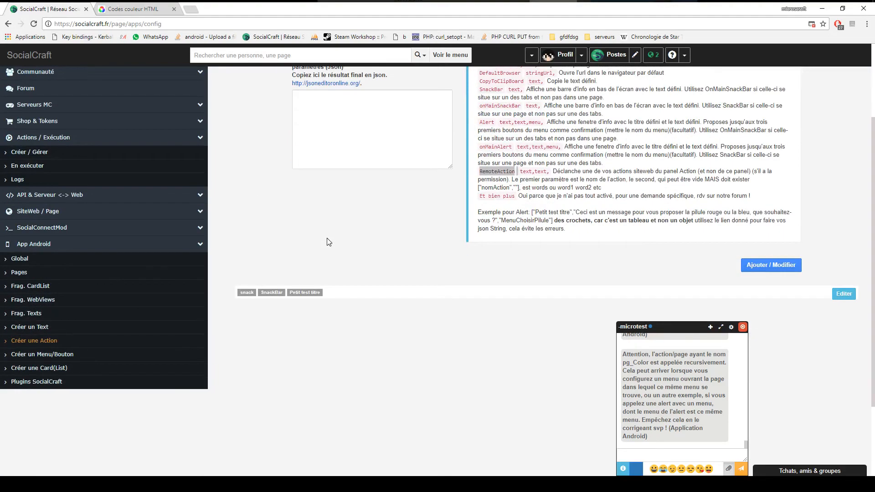
pyautogui.scroll(2, 326, 242)
pyautogui.scroll(-2, 327, 242)
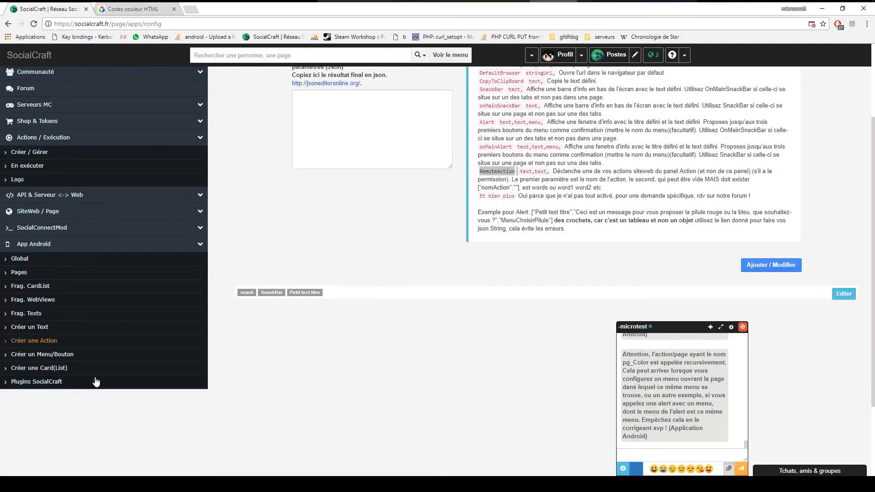